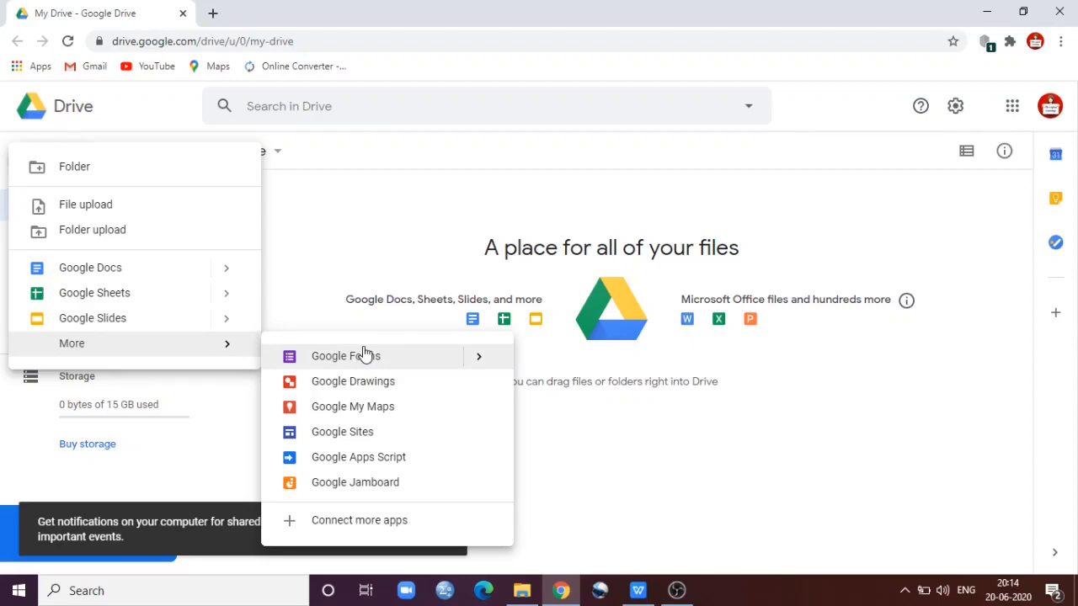
Step: Create a blank Google Forms form from Drive and dismiss the introductory tour offer
click(476, 357)
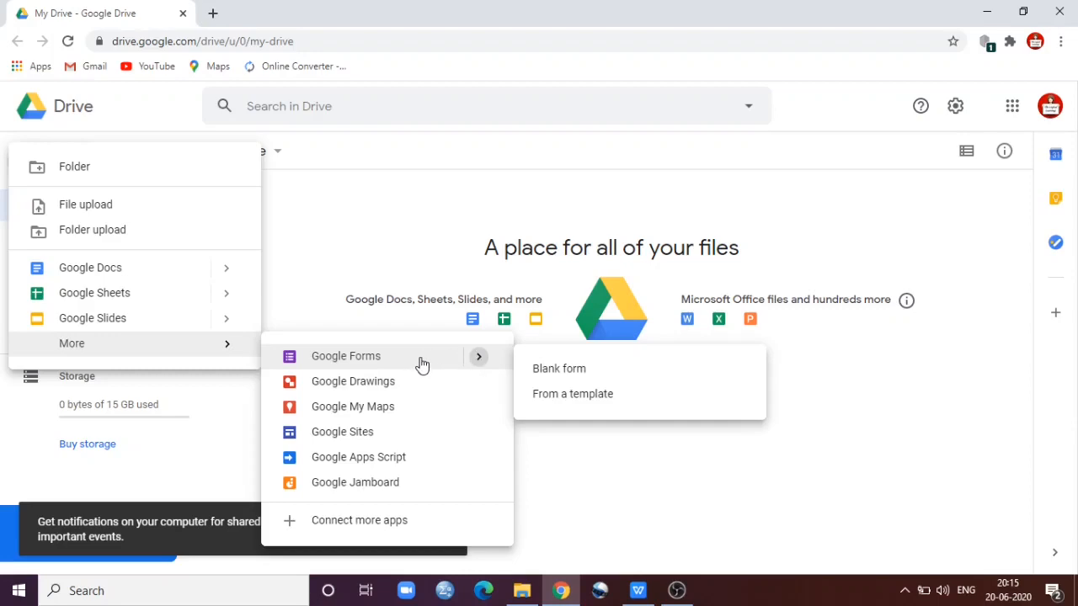
click(590, 366)
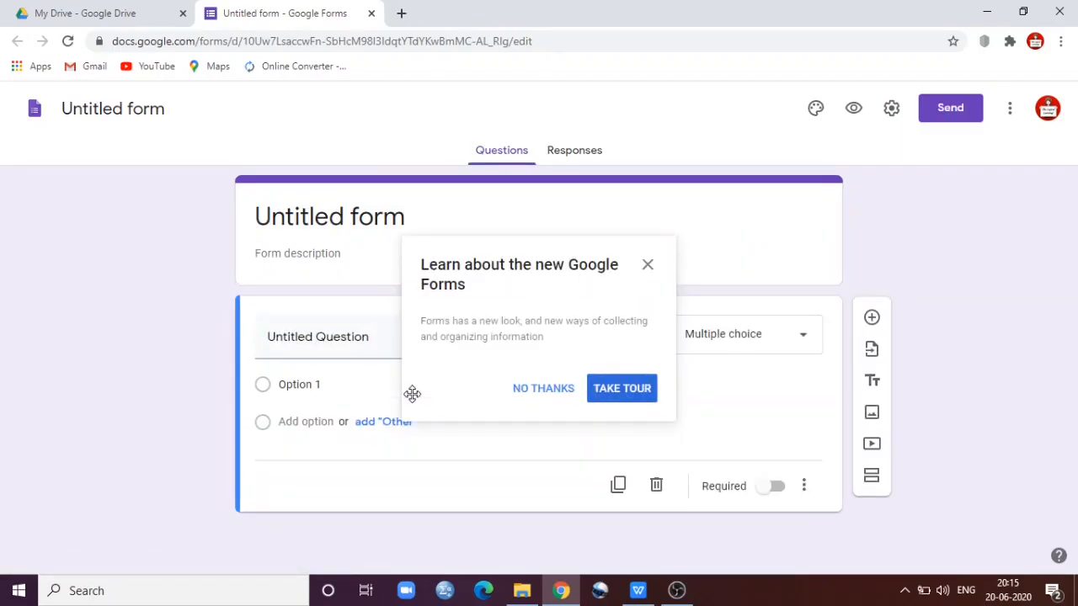
click(647, 267)
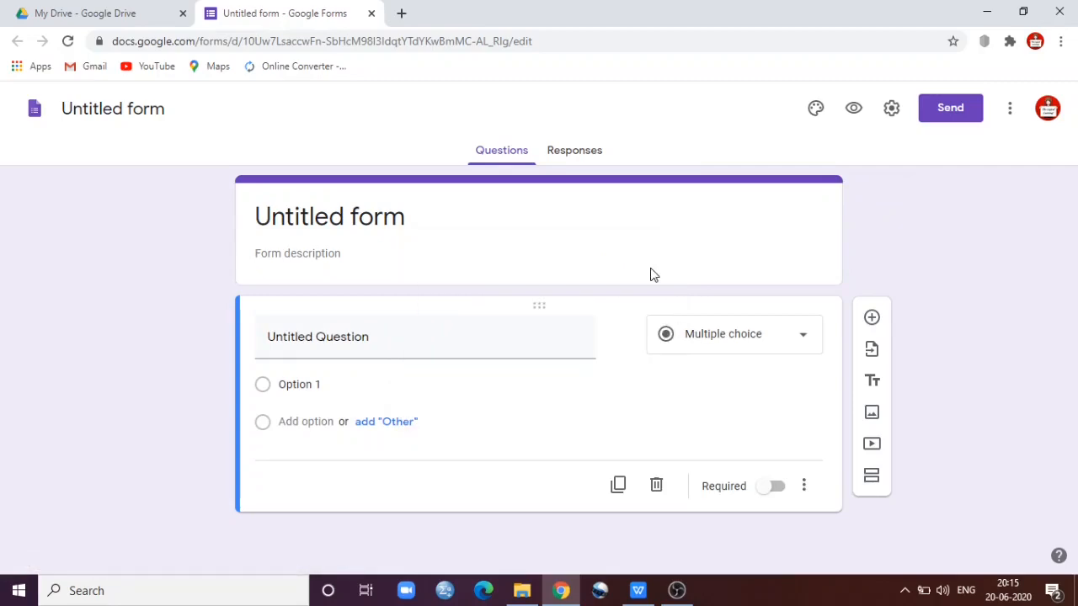
Step: Title the form "Data Collection" and give the form file the same name
click(371, 209)
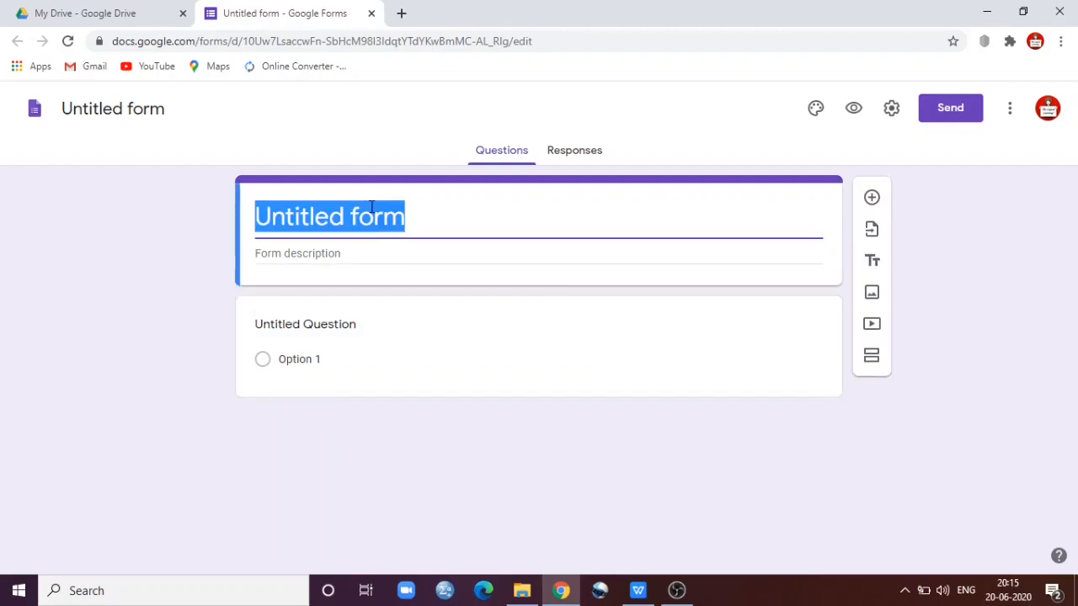
text(Data)
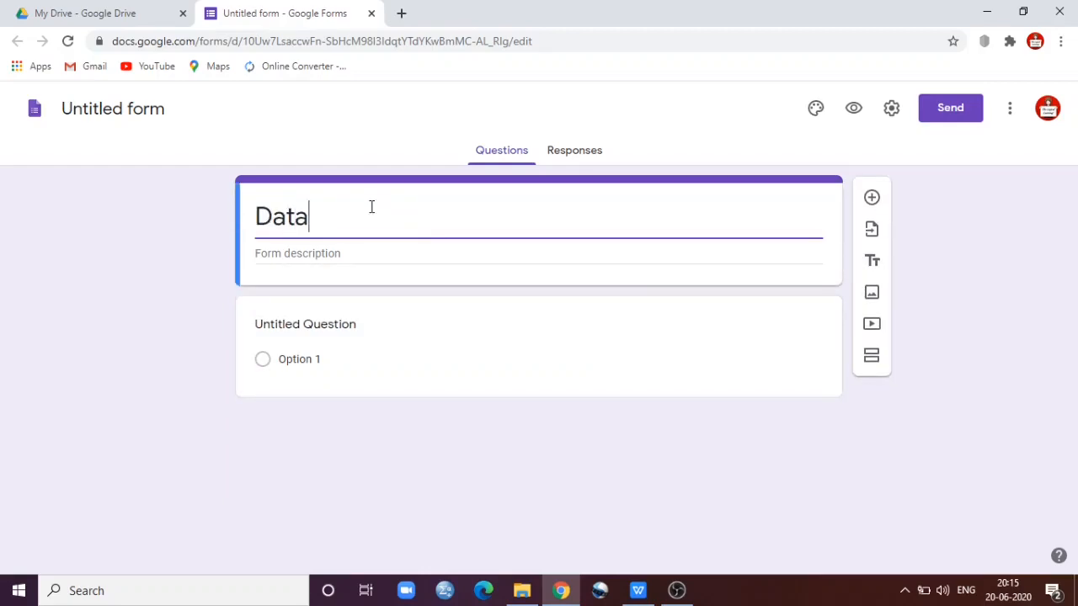
text( Collection)
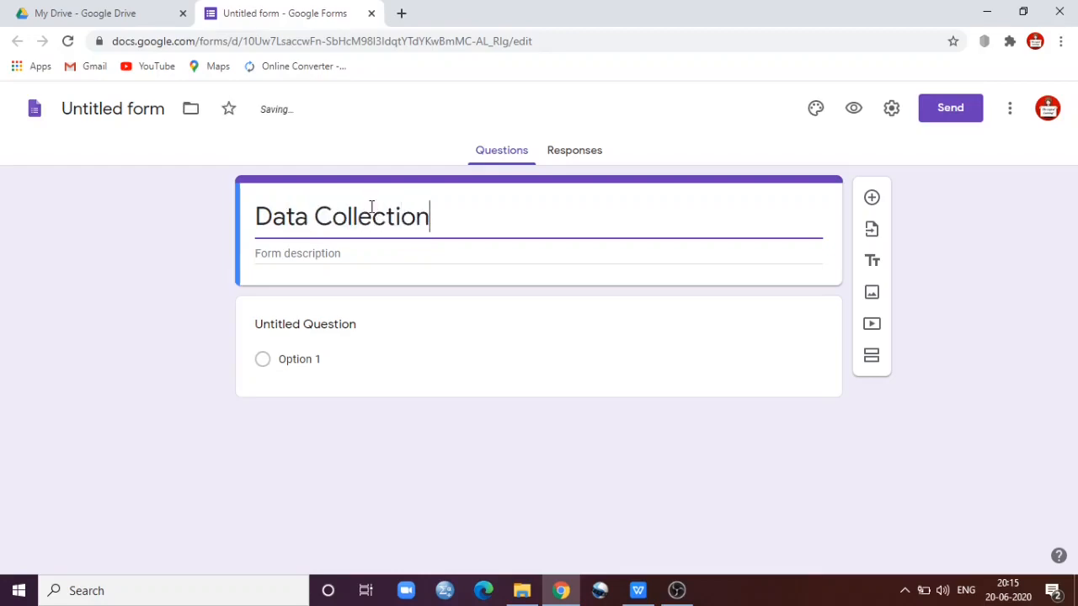
click(145, 282)
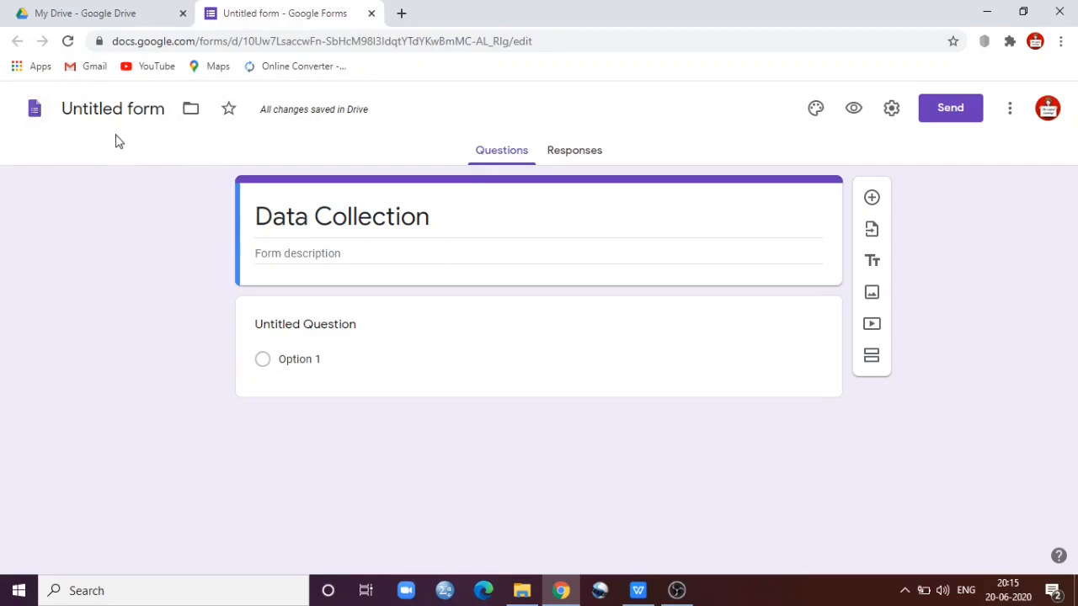
click(135, 108)
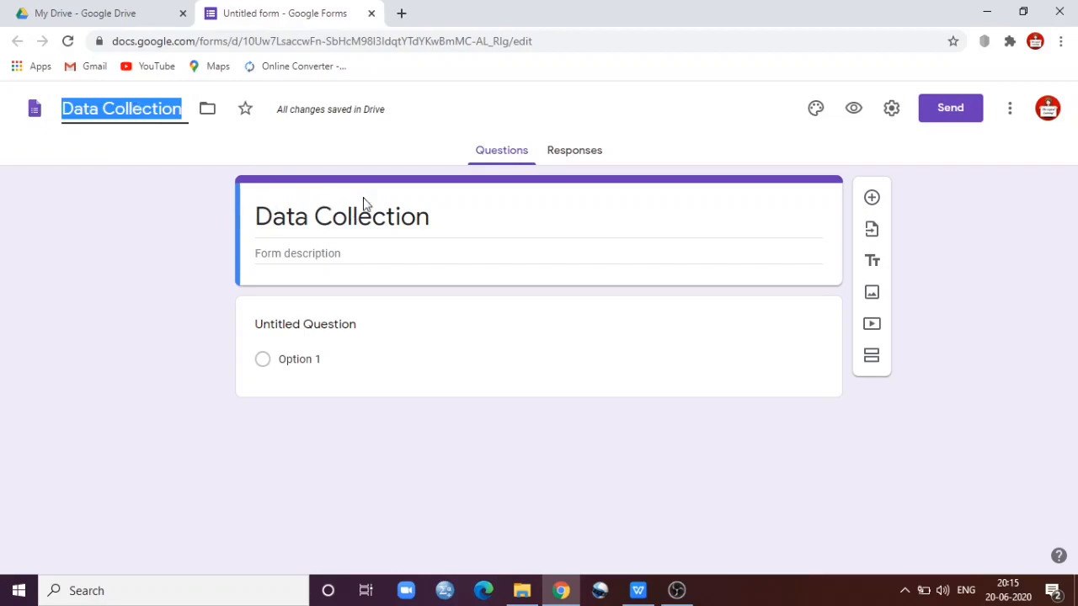
click(159, 110)
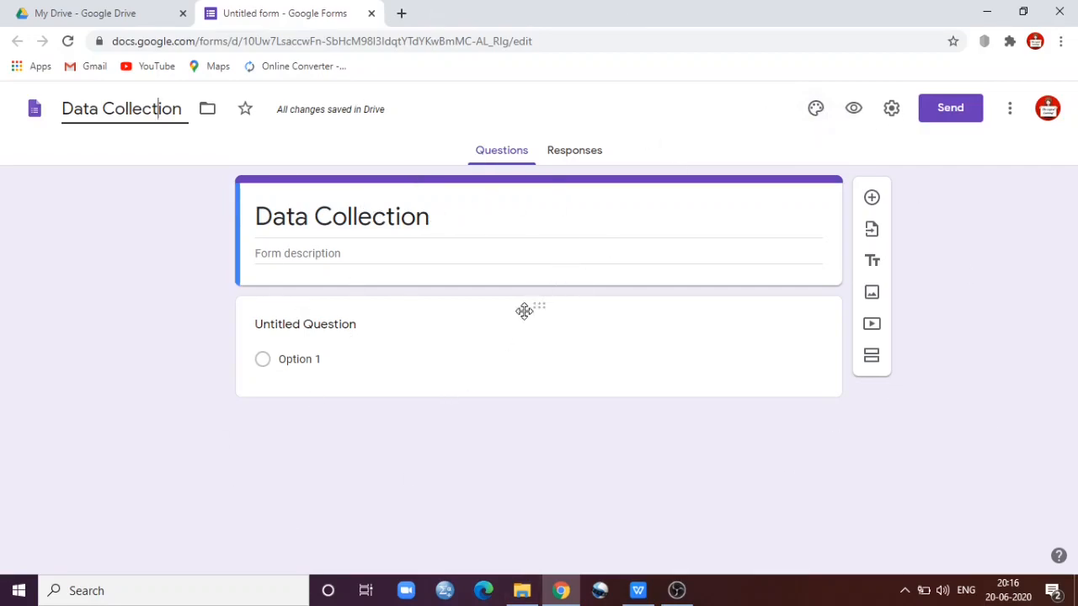
Step: Open the theme options and set the form's theme color to blue, leaving out any custom color
click(823, 109)
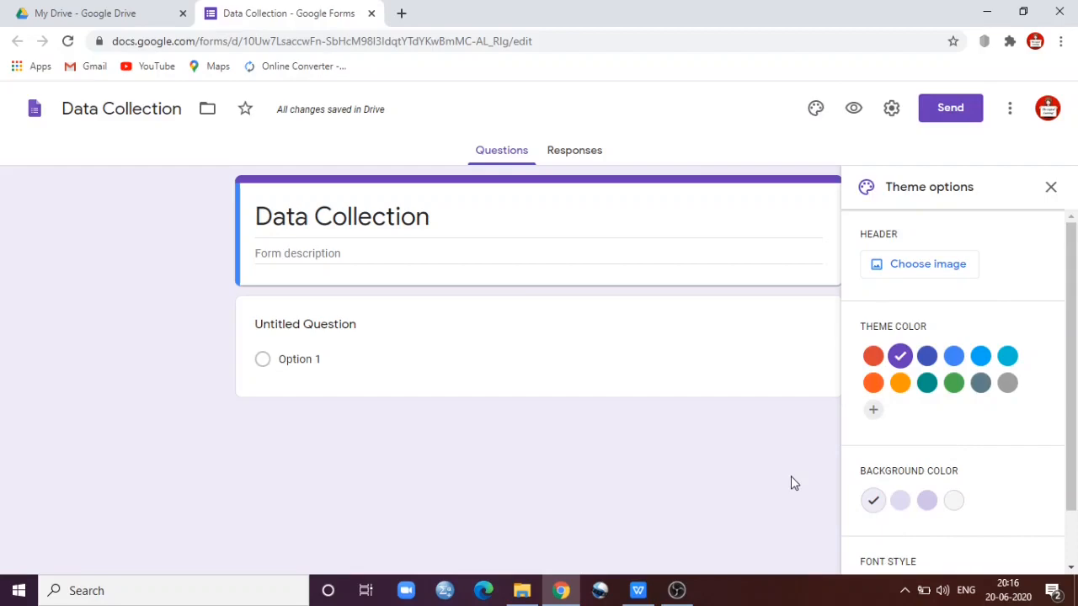
click(954, 356)
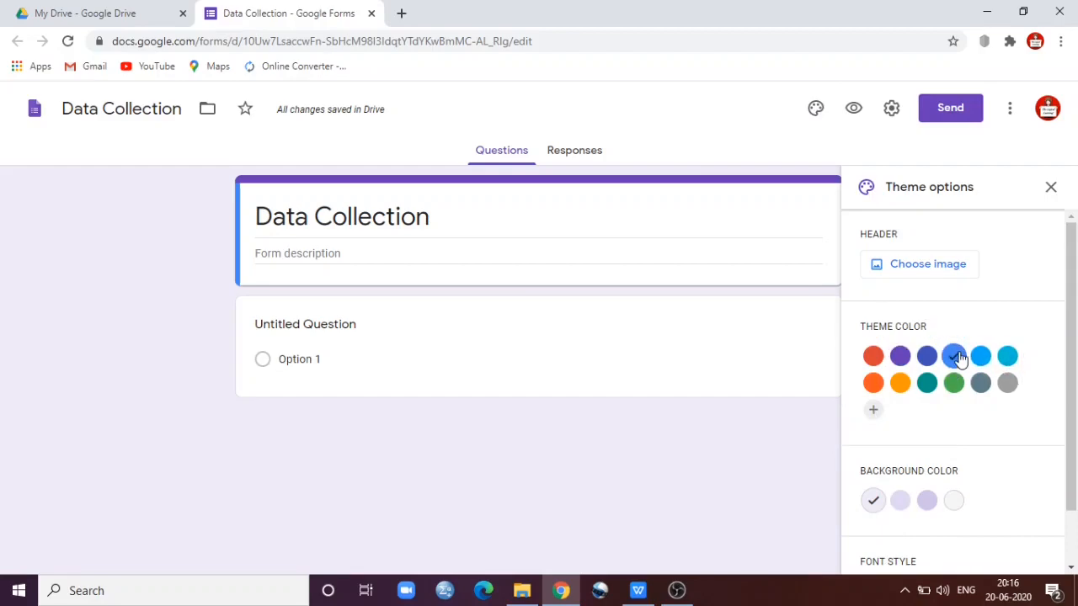
click(875, 413)
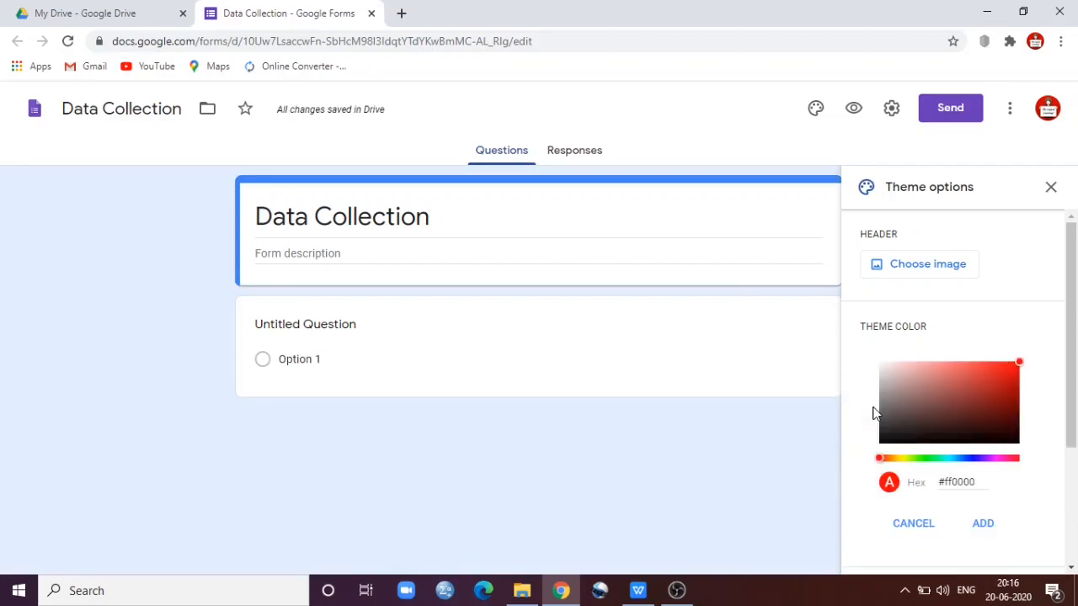
click(906, 529)
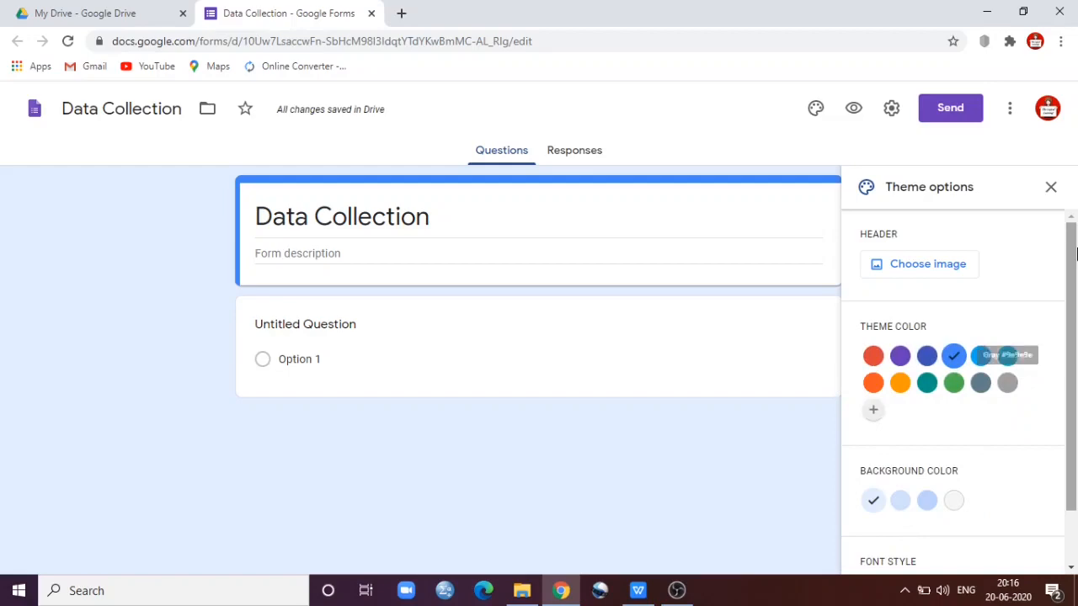
Step: Look through the available font styles for the form, keeping Basic
drag(1074, 269, 1075, 371)
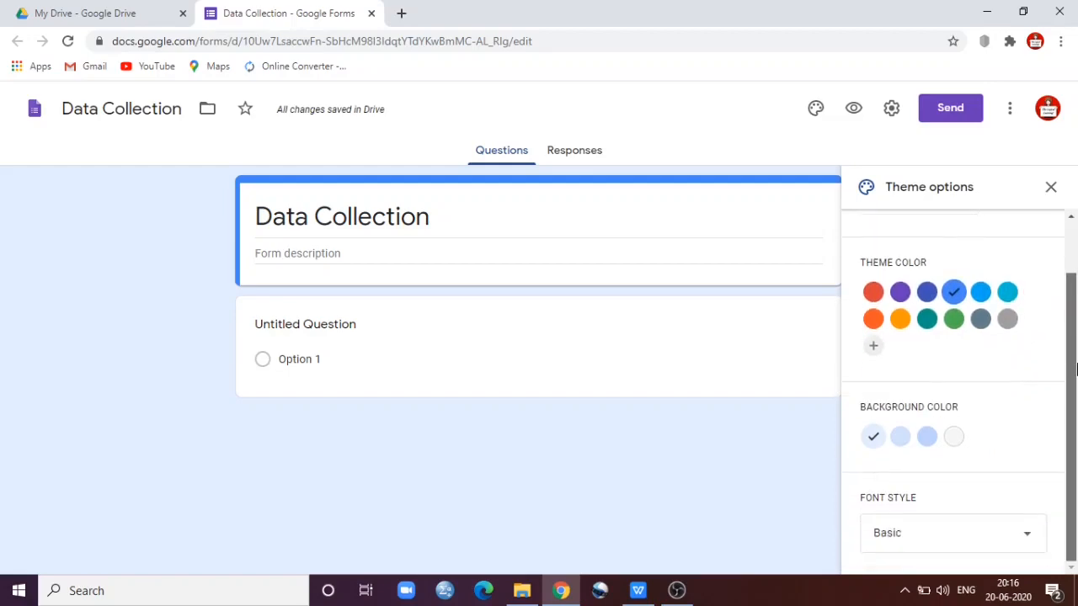
click(983, 540)
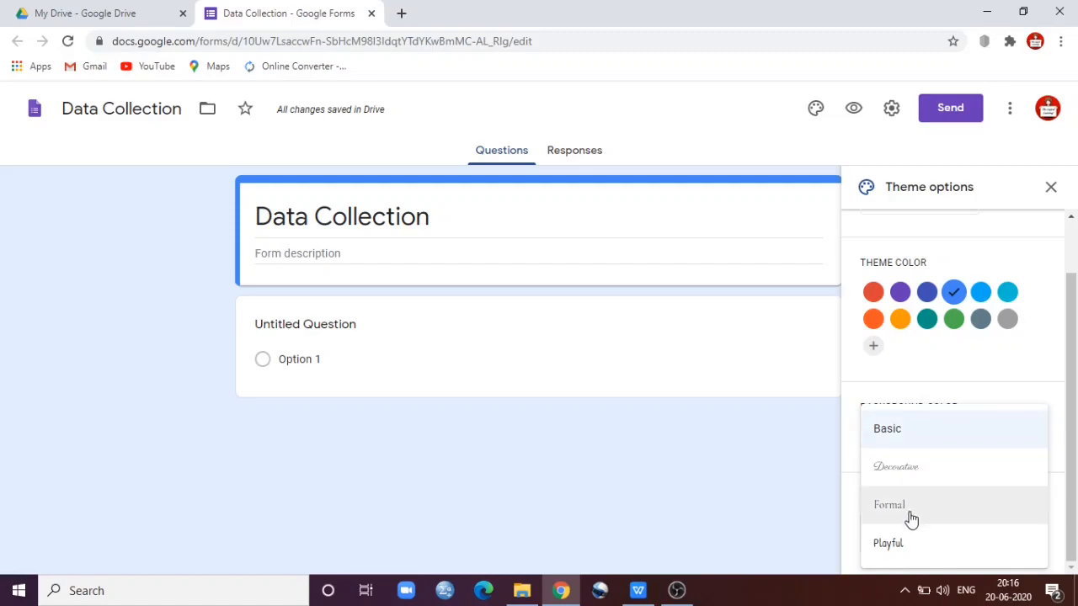
click(921, 439)
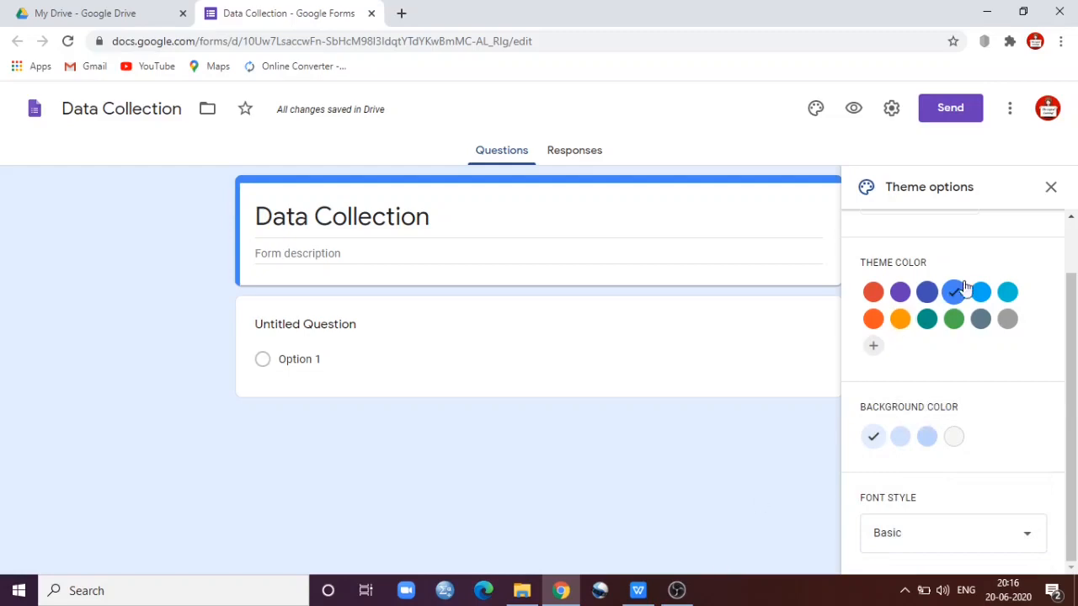
drag(1067, 330, 1075, 232)
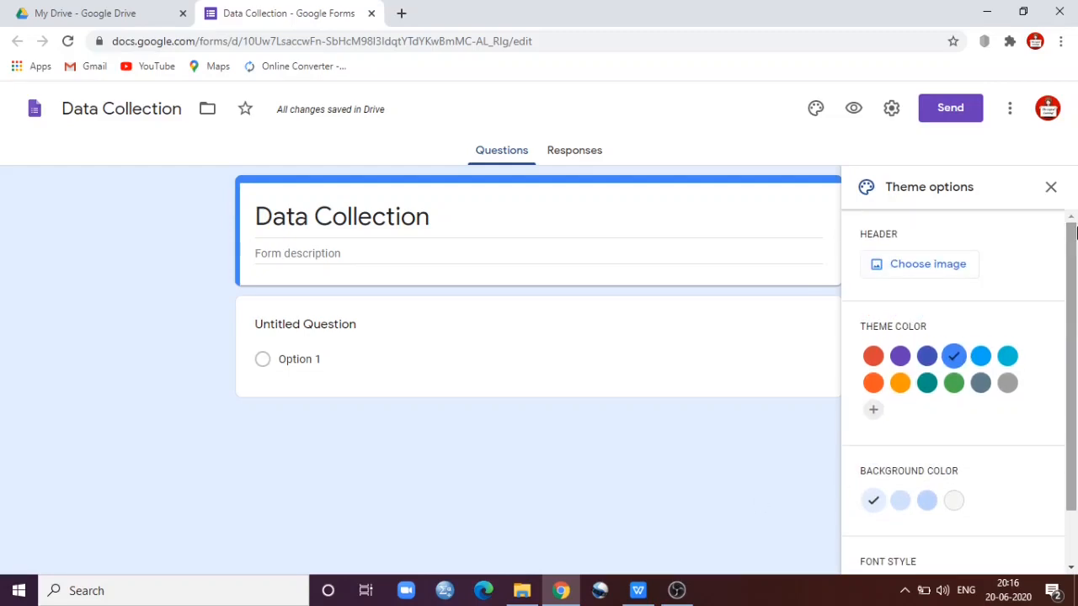
Step: Use the multicolored yarn image from the Work and School themes as the form header and close the theme options
click(901, 272)
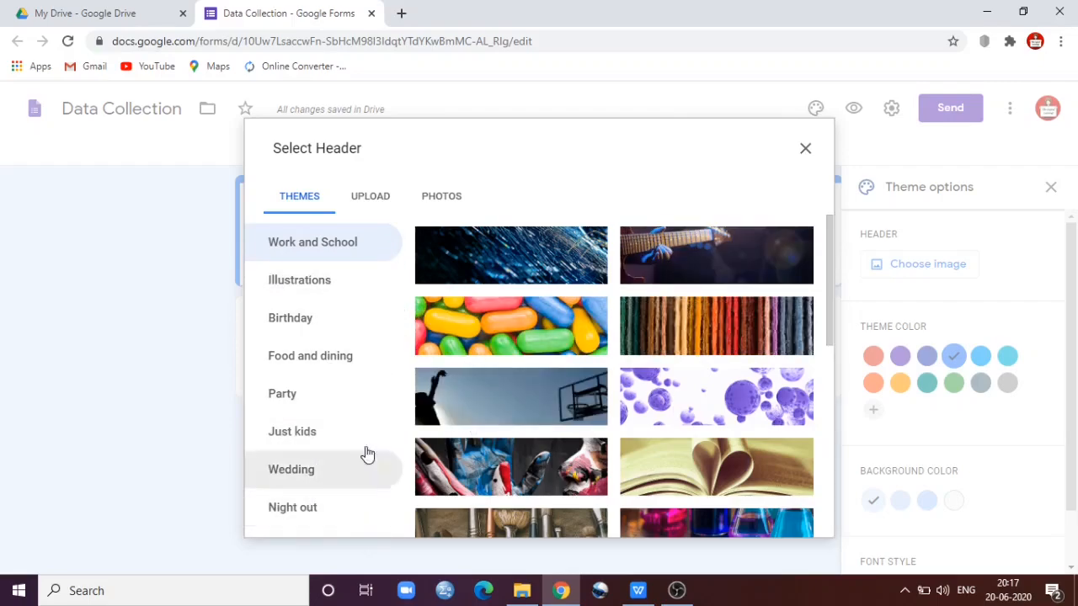
click(371, 200)
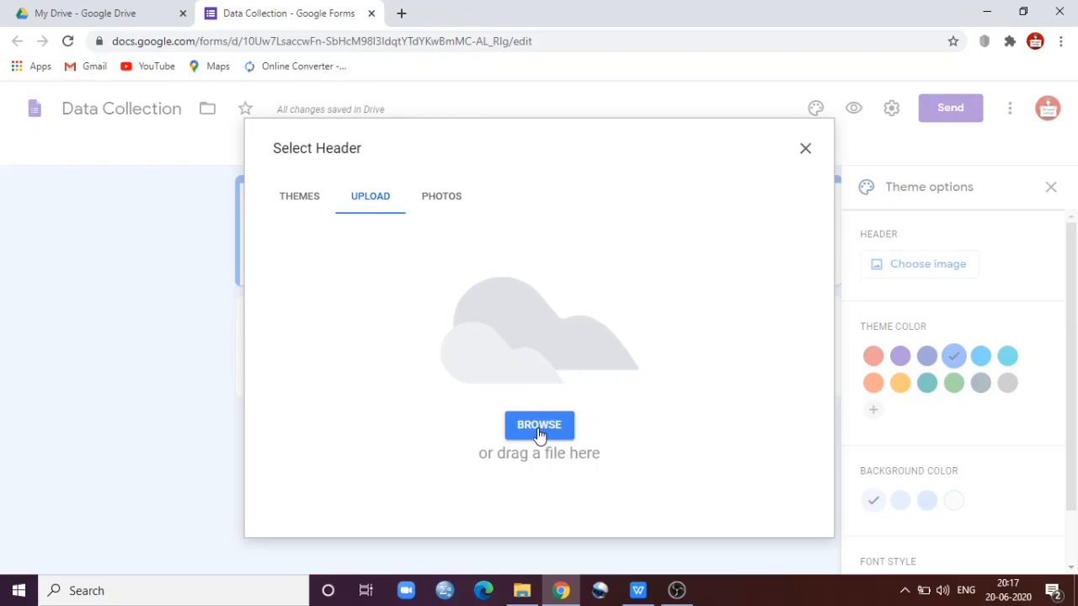
click(304, 202)
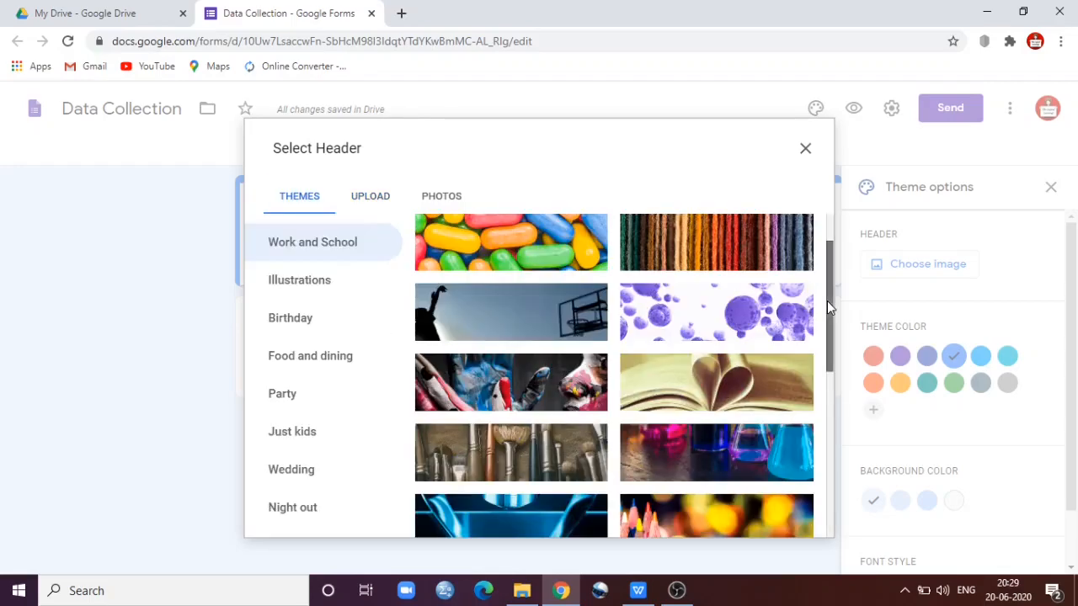
drag(826, 301, 812, 229)
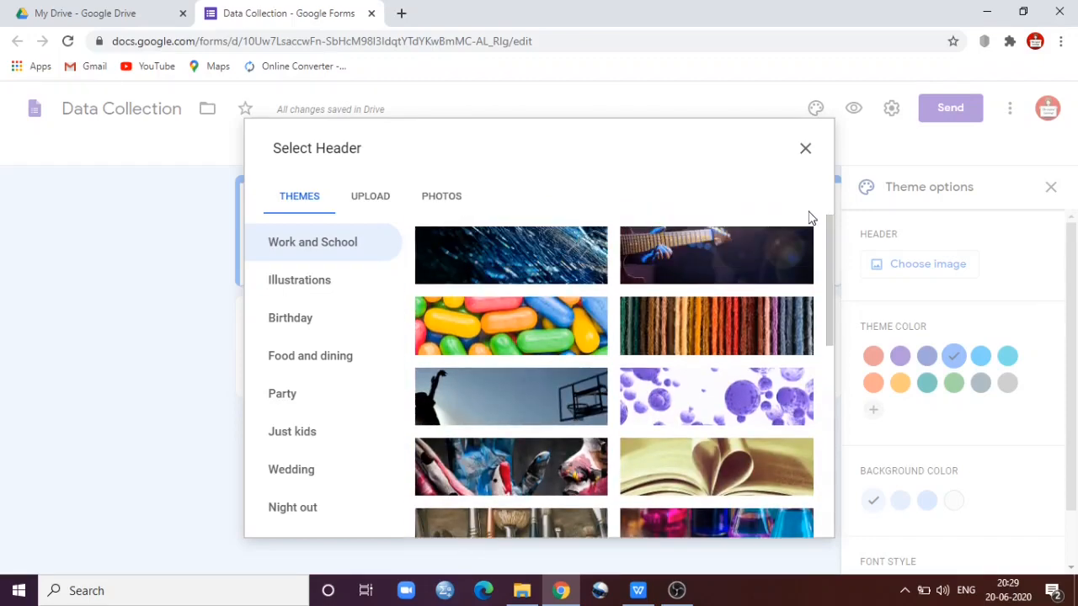
click(729, 322)
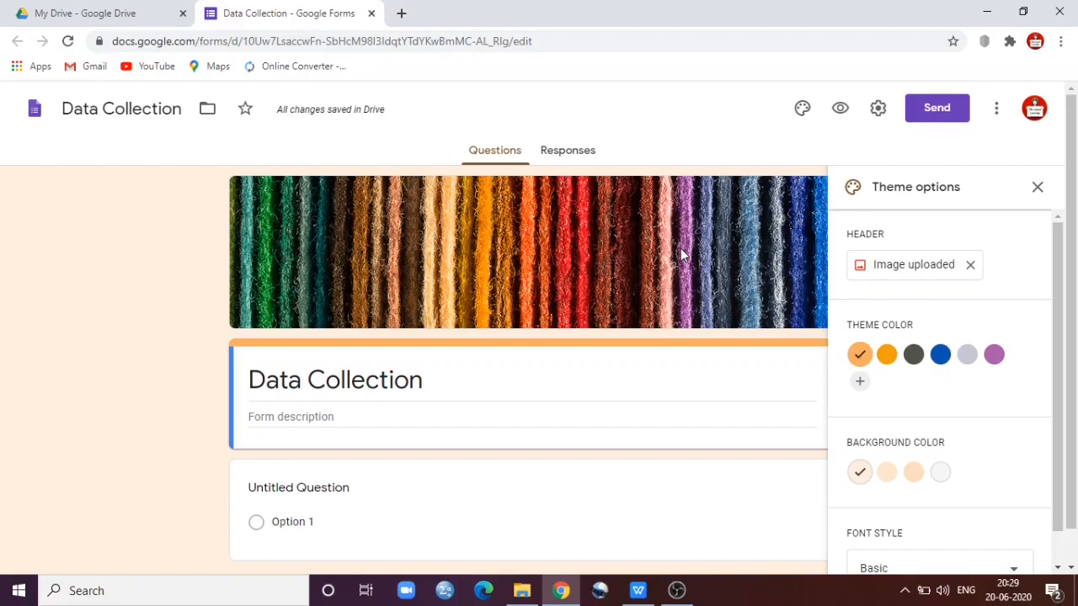
click(1039, 188)
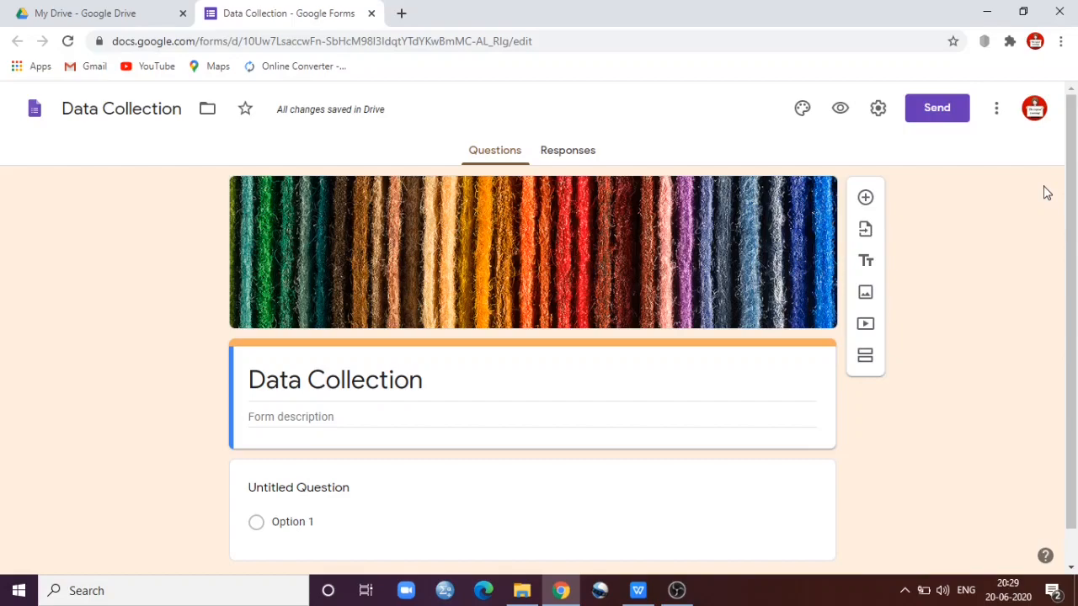
Step: Write a form description "I am Conducting research for academic purpose, i request you to fill this form", promising strictly academic and research use of data
click(292, 423)
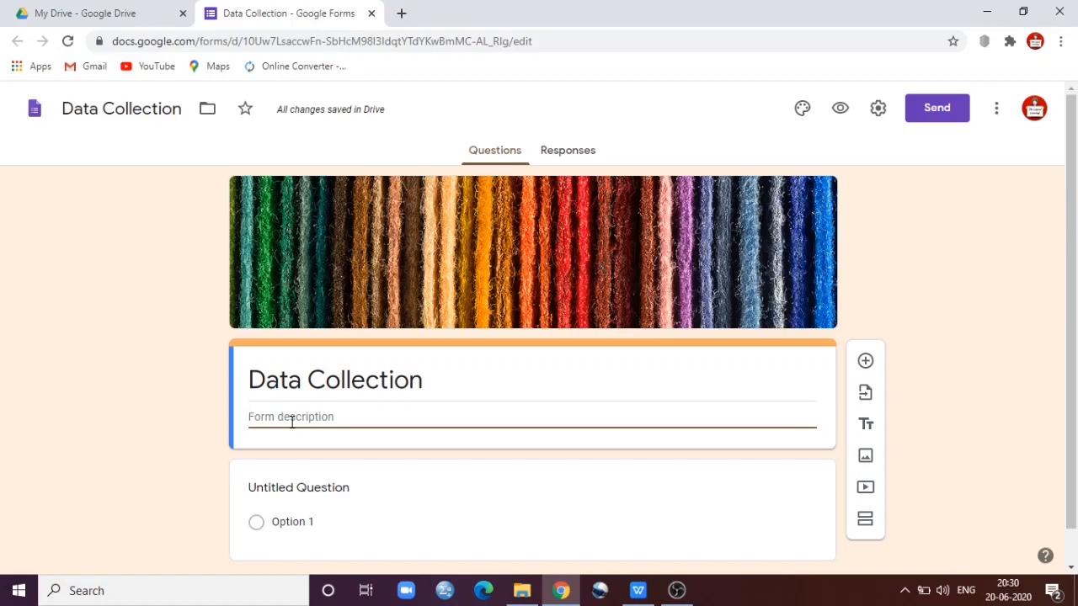
text(I am Conducting)
text(research)
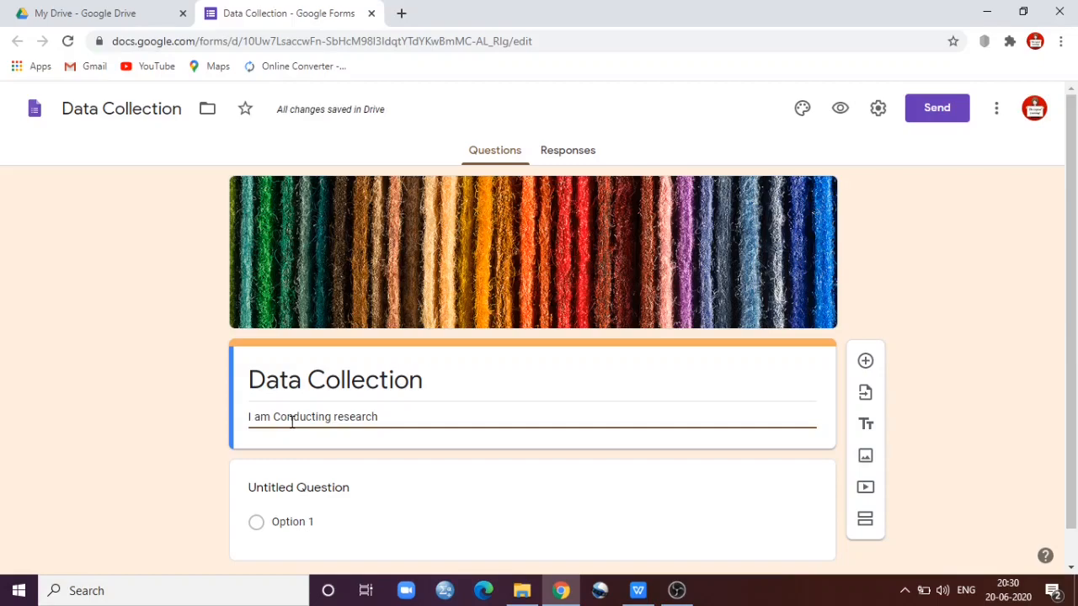
text(for academic purpose)
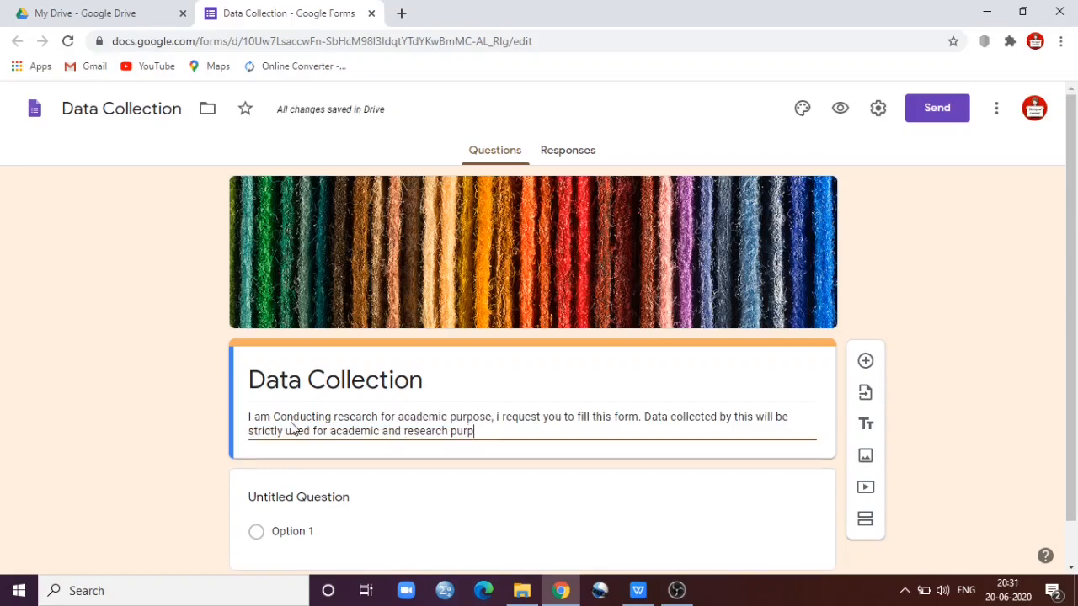
text(ose.)
Step: In the form settings, enable collecting email addresses and set response receipts to Always
click(876, 114)
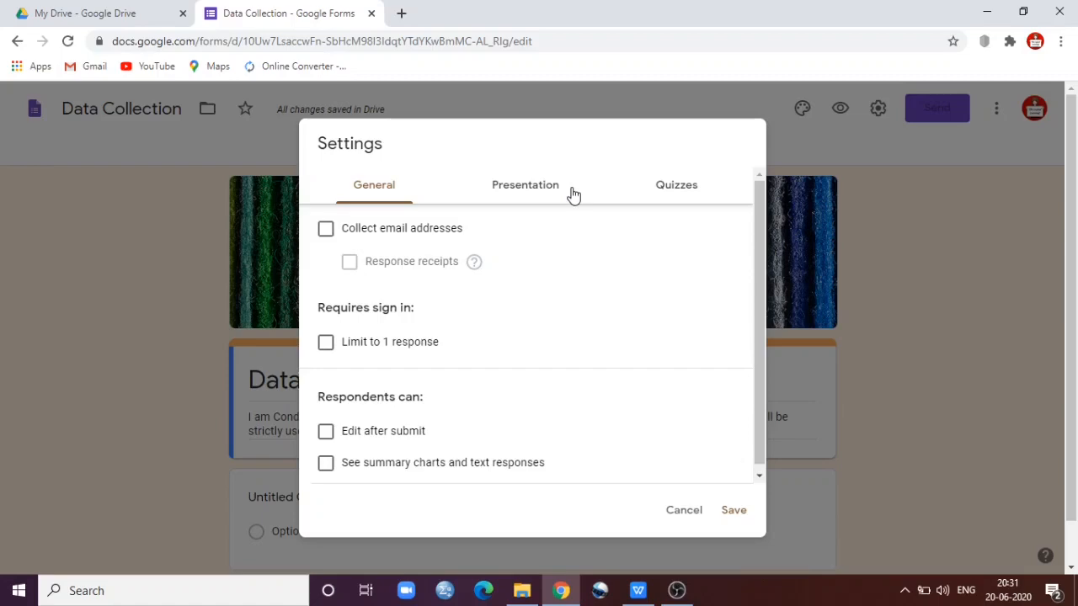
click(326, 229)
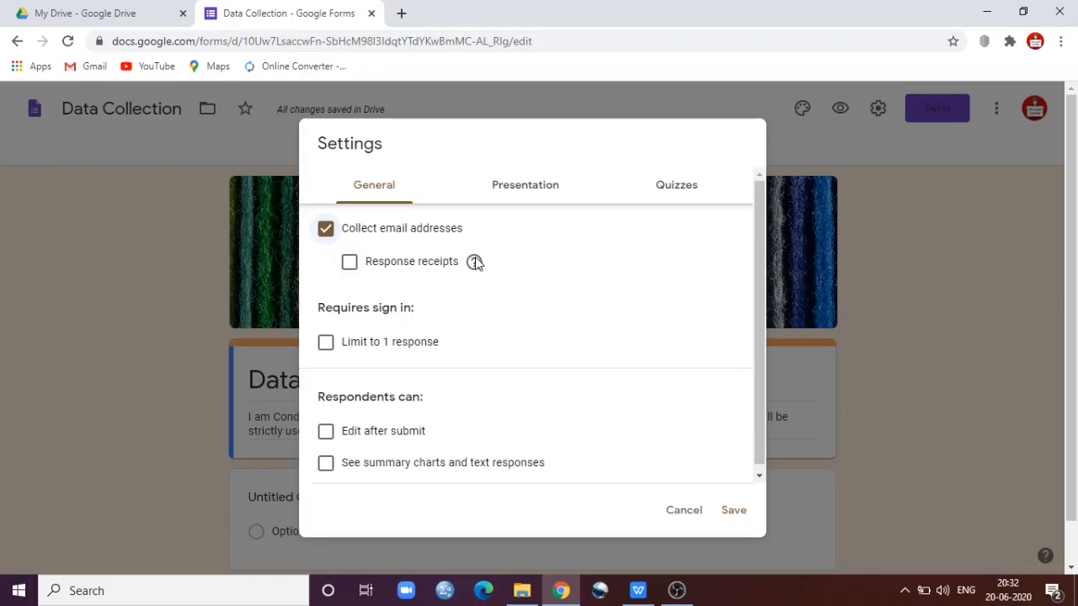
mouse_move(474, 265)
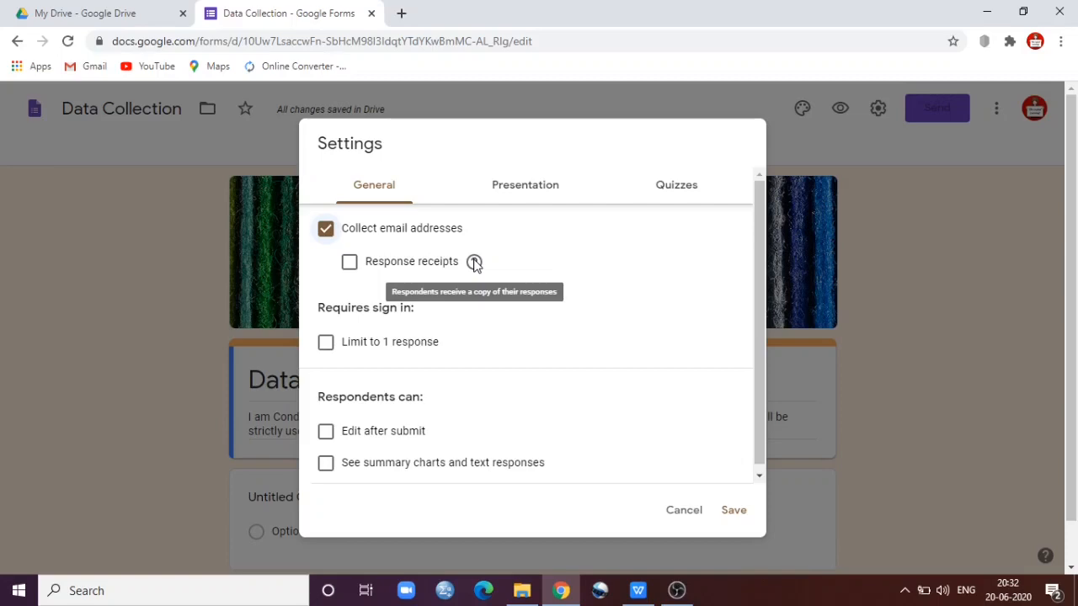
click(344, 267)
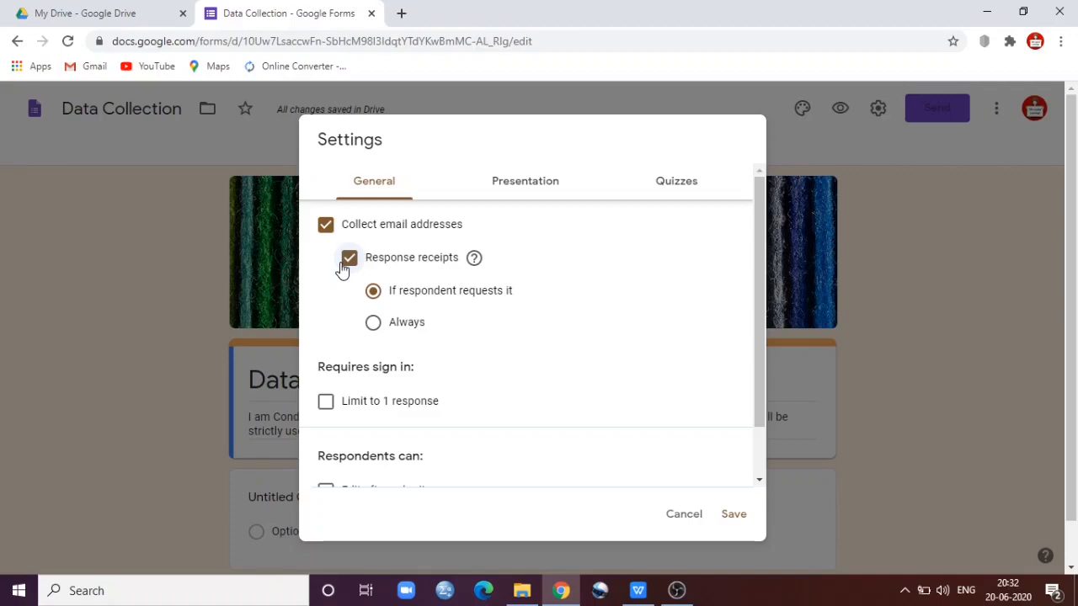
click(412, 323)
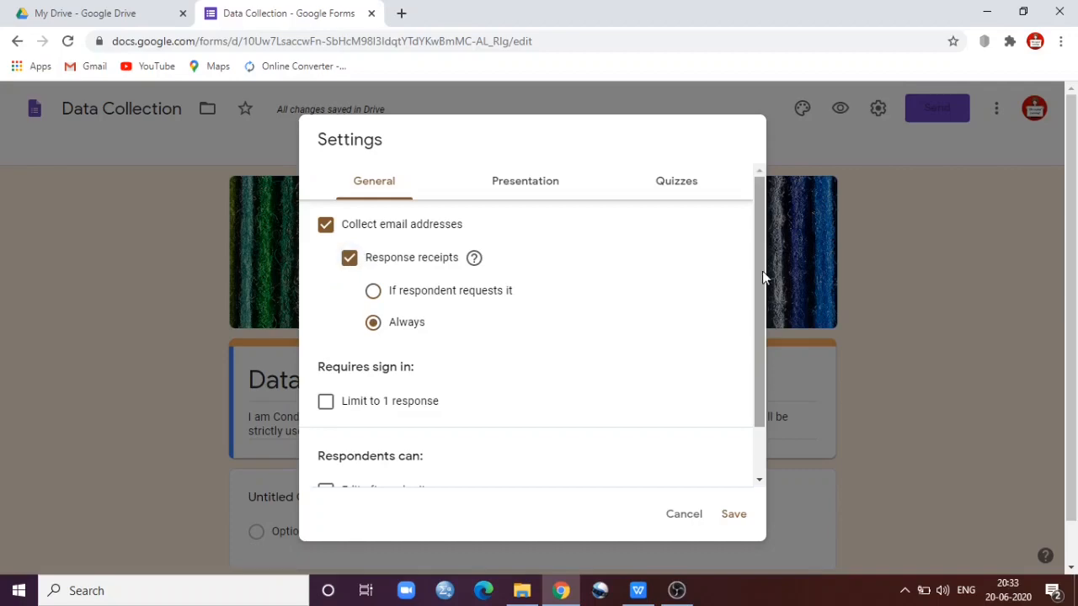
Step: Limit respondents to 1 response and open the Presentation settings
drag(759, 274, 763, 361)
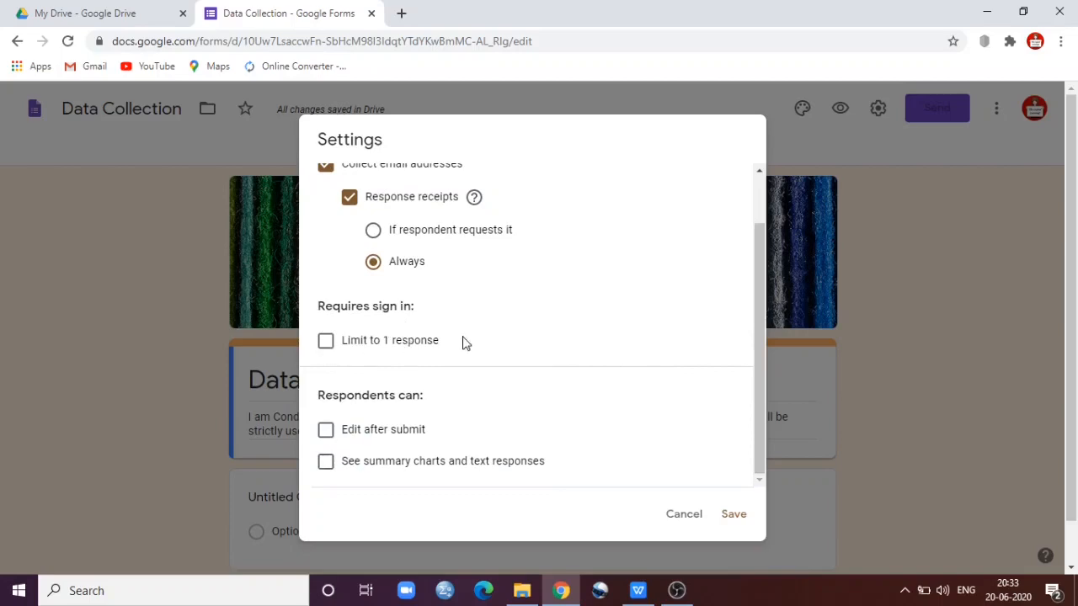
click(330, 356)
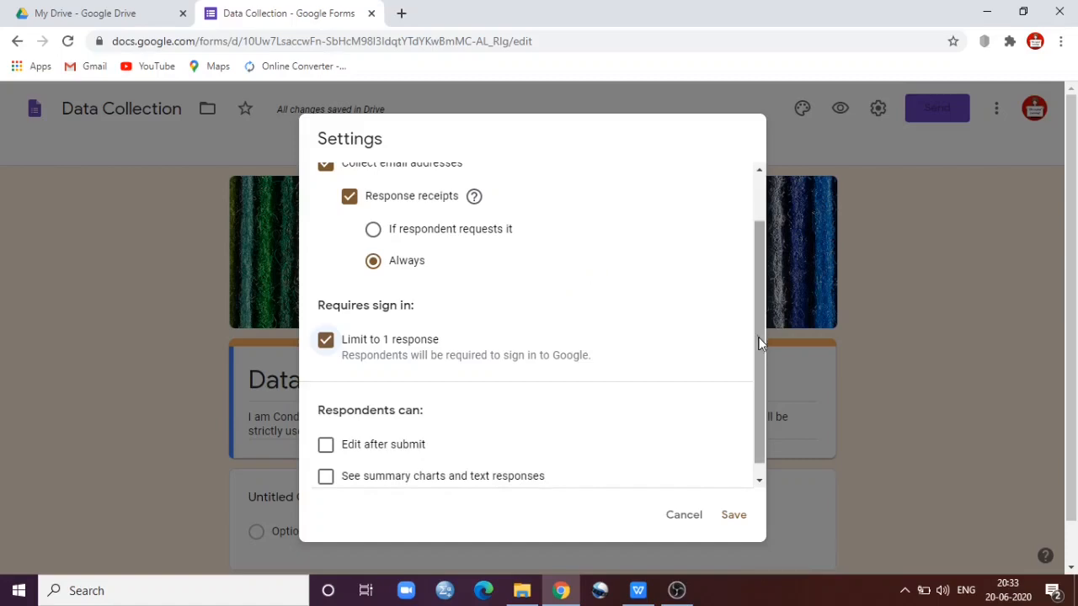
drag(757, 332, 768, 385)
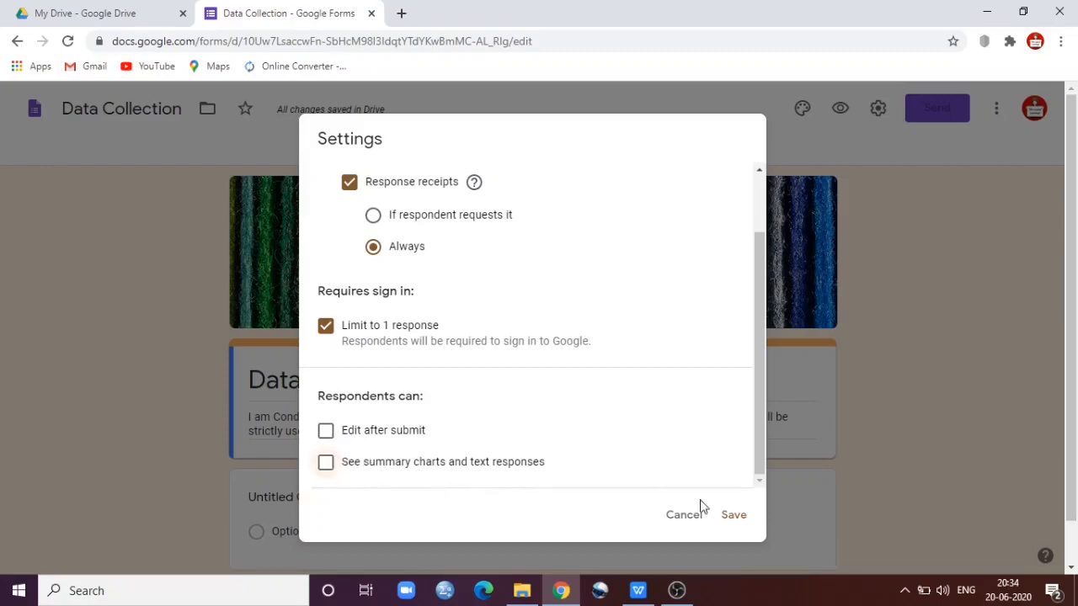
drag(761, 410, 753, 273)
click(510, 179)
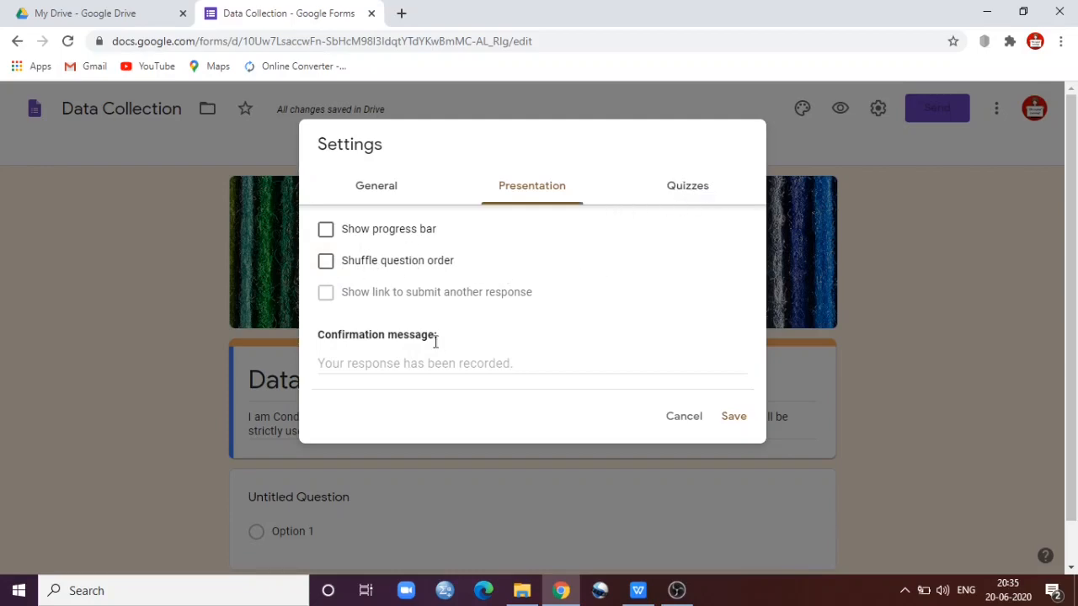
Step: Set the form's confirmation message to "Thank You for taking out time." and save the settings
click(419, 363)
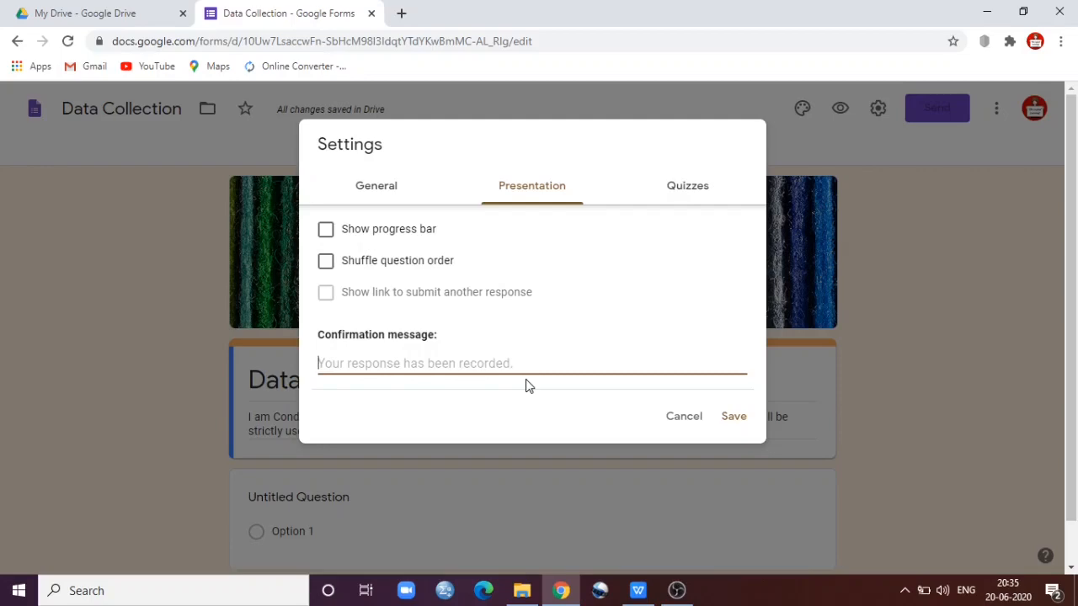
text(Tha)
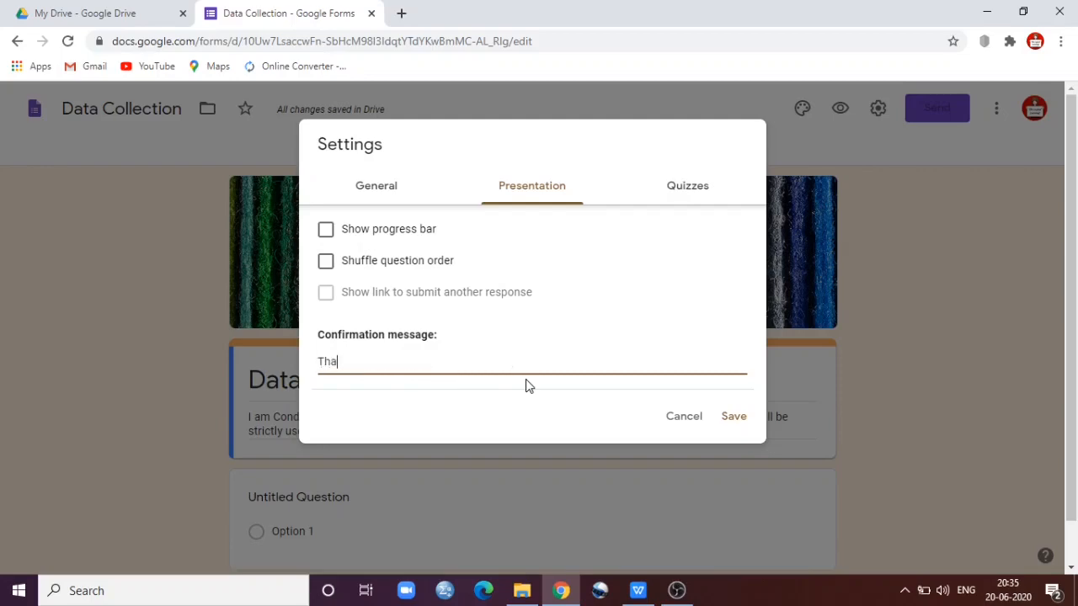
text(nk You for taking out timw)
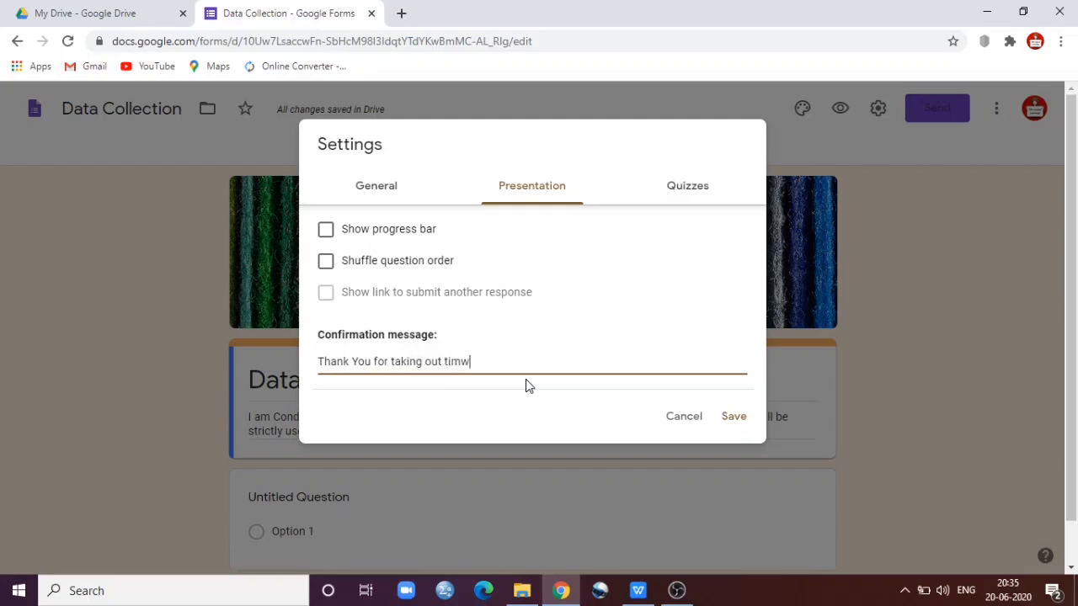
key(BackSpace)
text(e.)
click(735, 418)
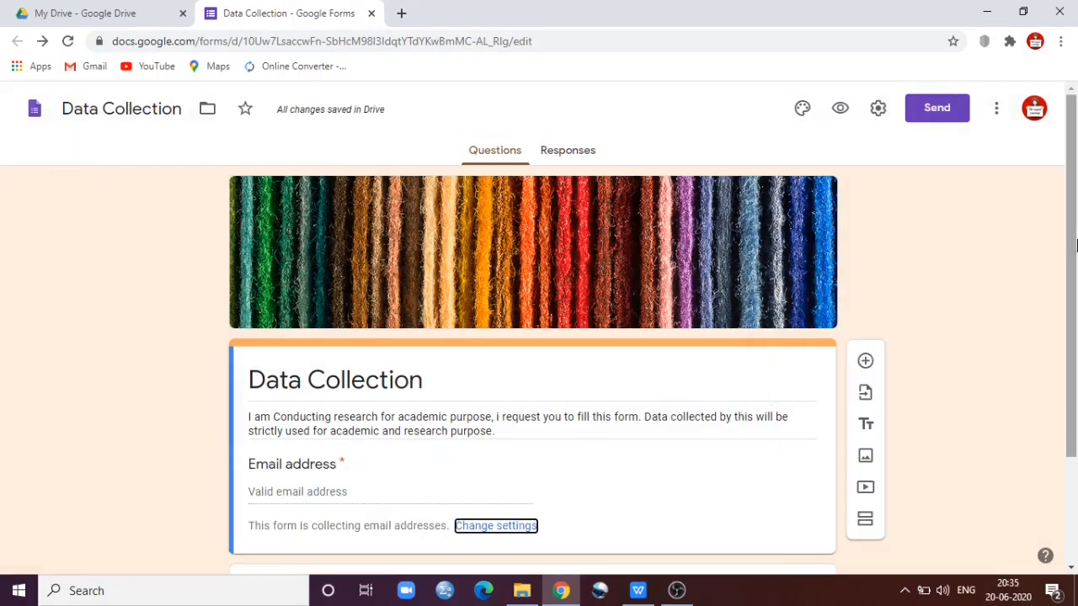
Step: Add a new blank multiple choice question directly below the form title and email address block
drag(1075, 246, 1076, 381)
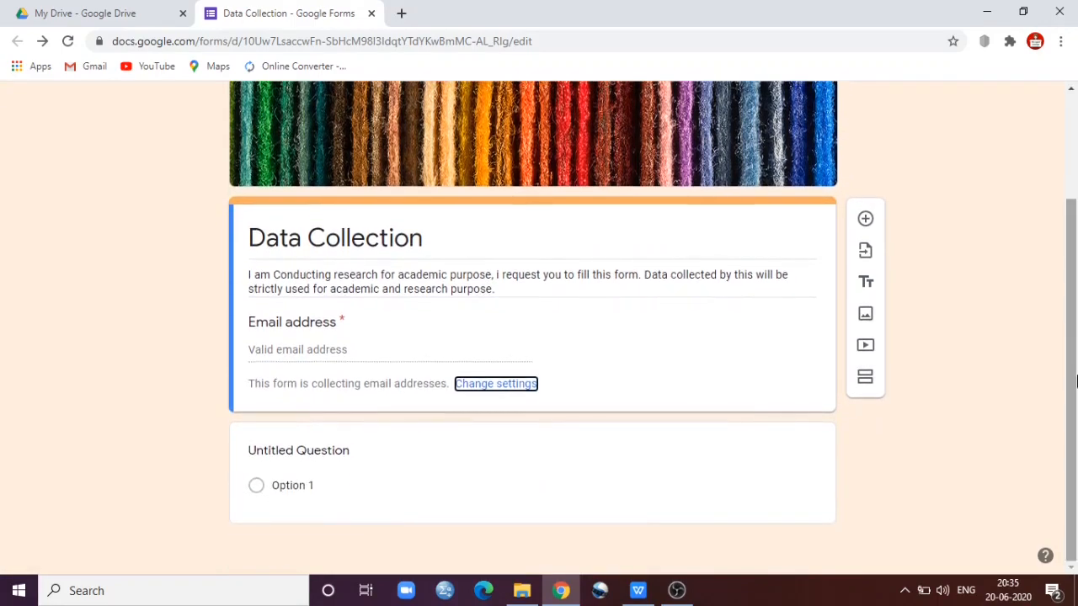
click(866, 221)
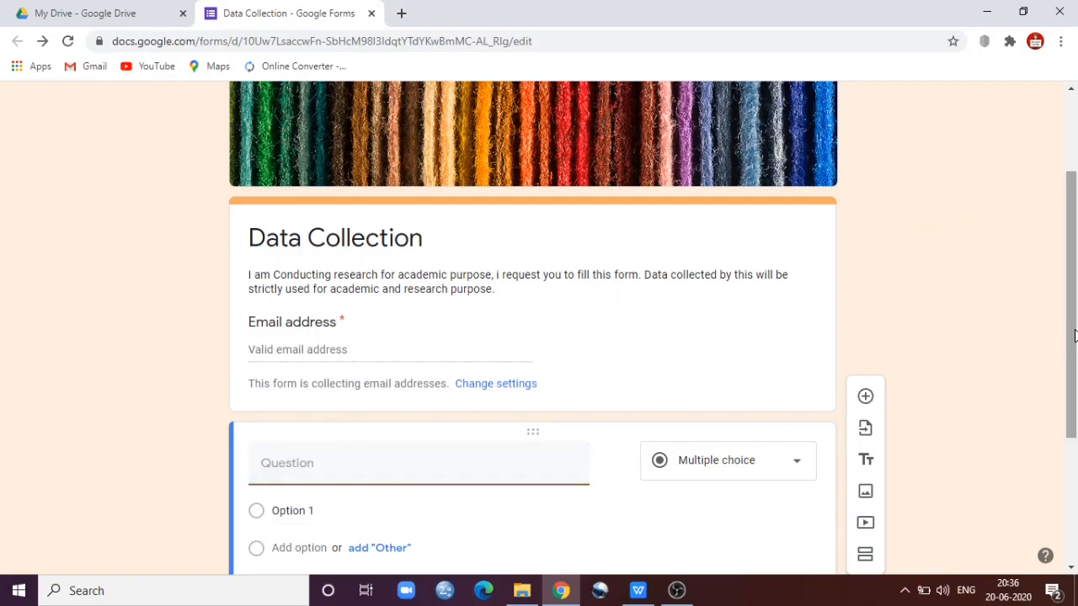
scroll(1074, 354, down, 3)
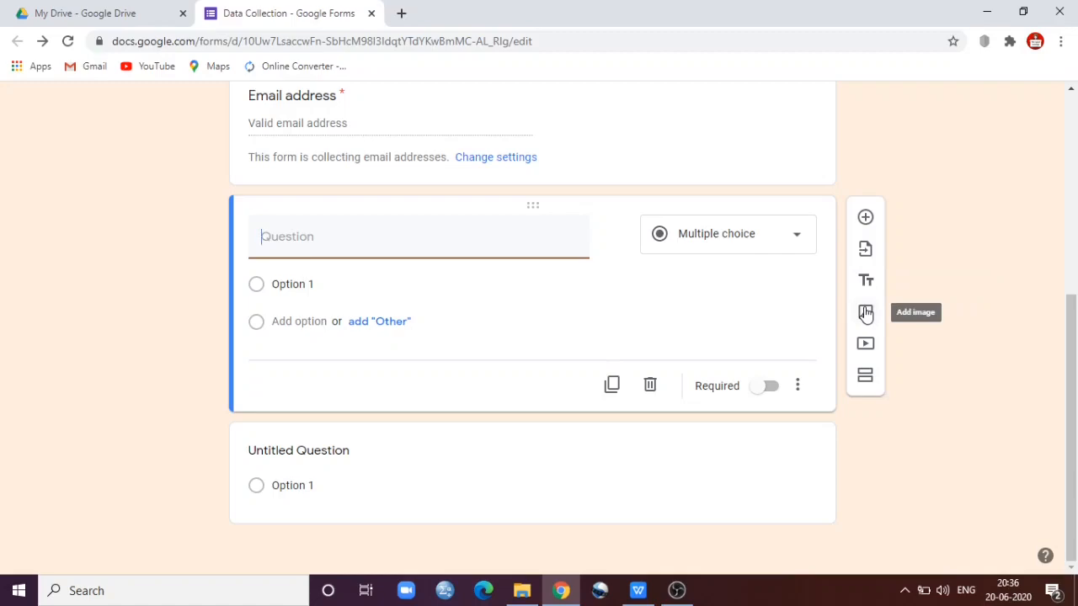
Step: Add a section after the new blank question and delete that question from section 1
click(867, 379)
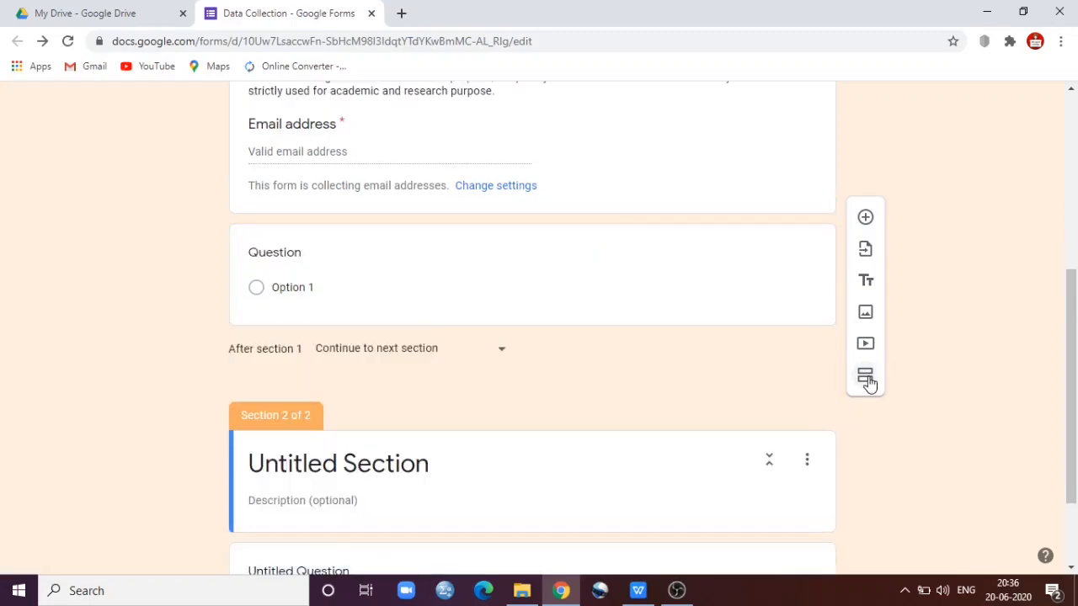
click(760, 272)
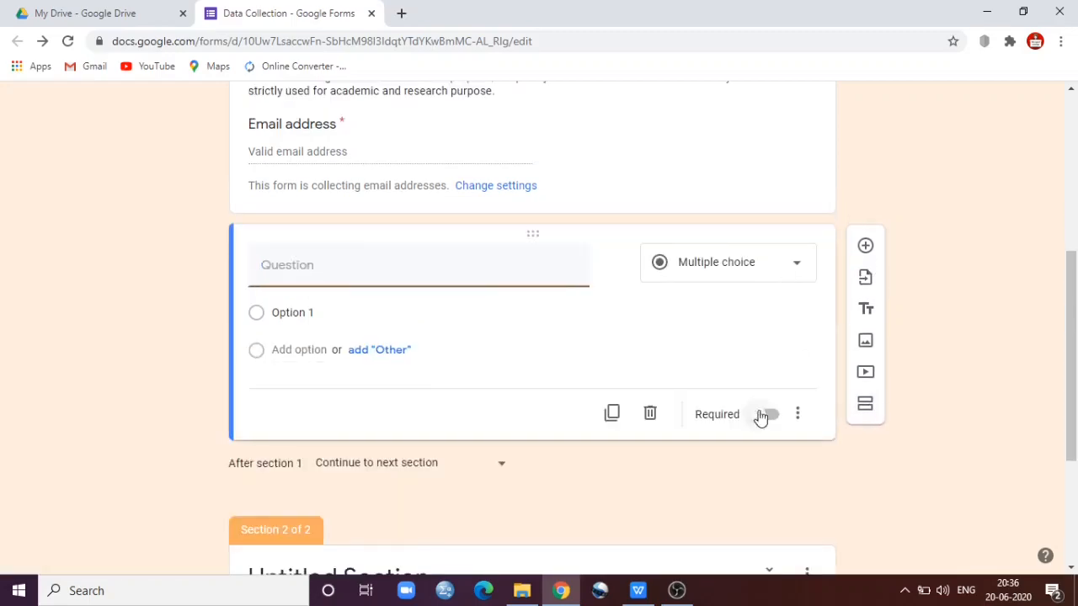
click(650, 414)
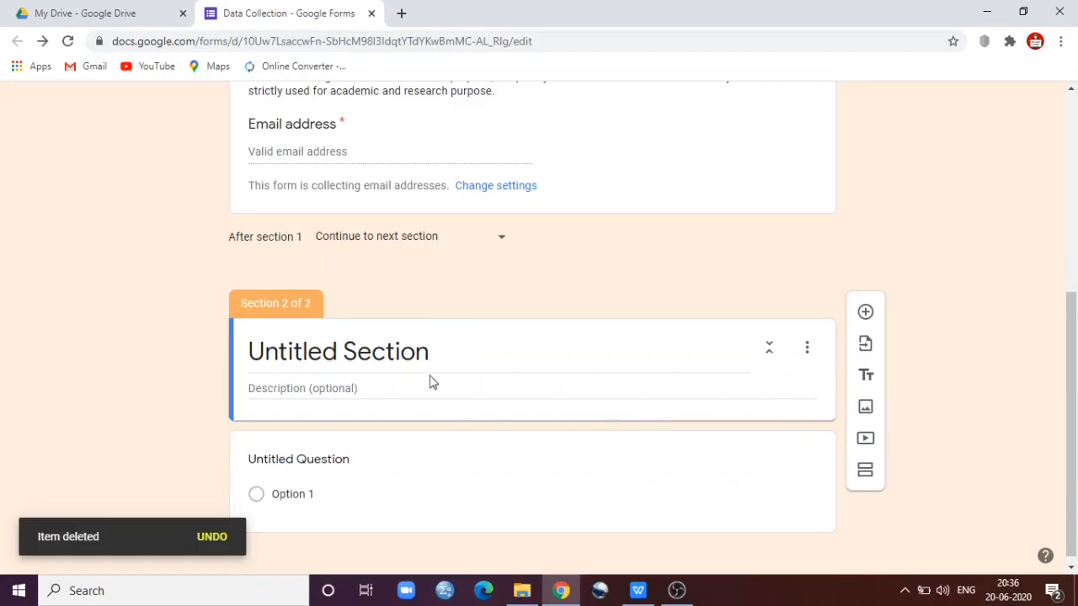
Step: Undo the deletion of the blank question and the insertion of the second section
drag(1072, 305, 1073, 314)
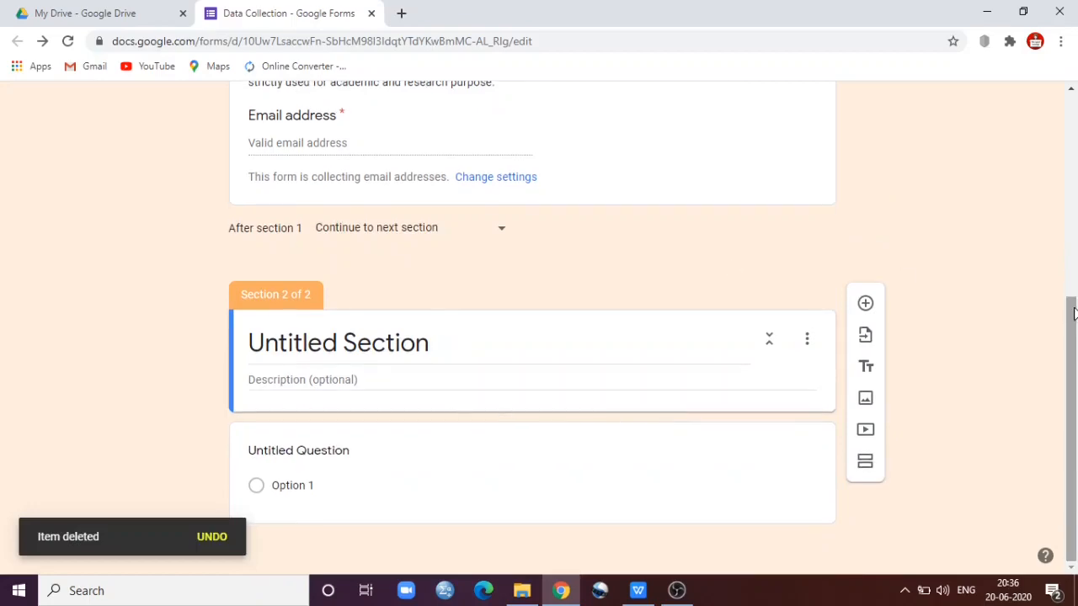
drag(1076, 374, 1076, 345)
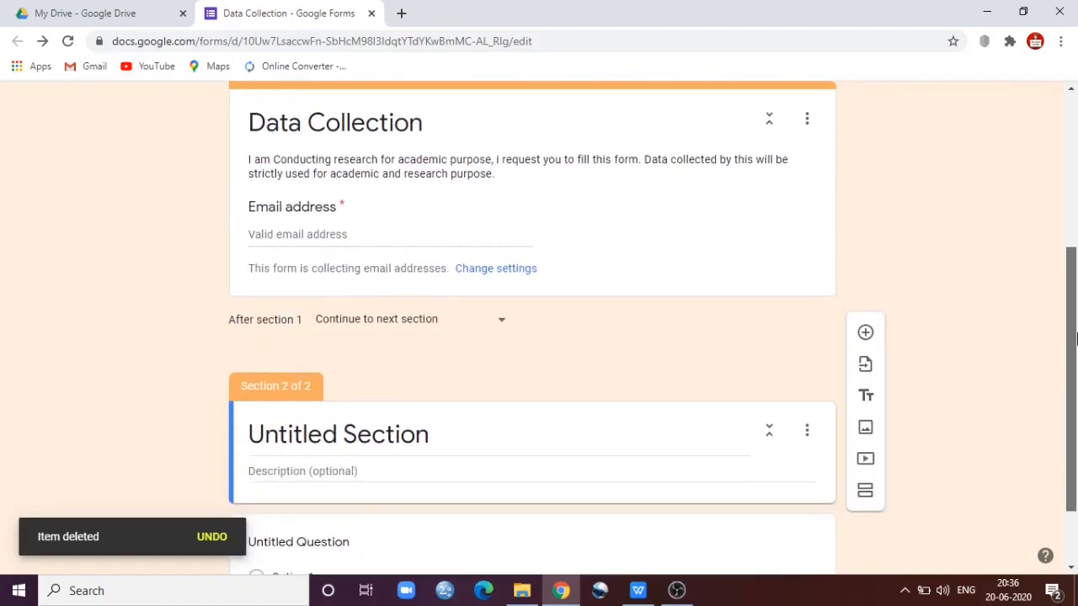
drag(1073, 430, 1076, 405)
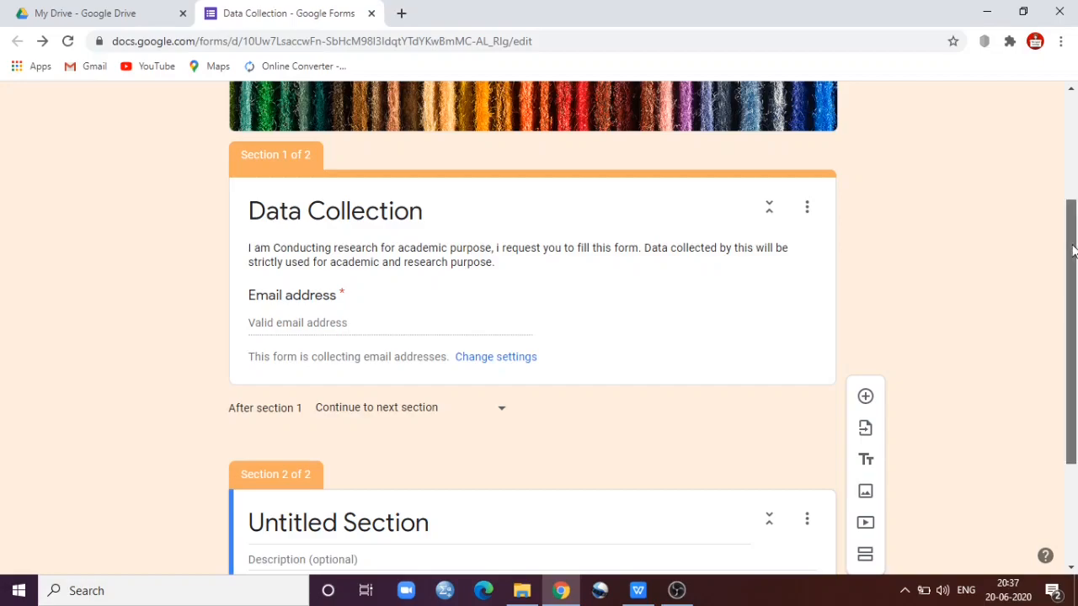
drag(1072, 250, 1075, 381)
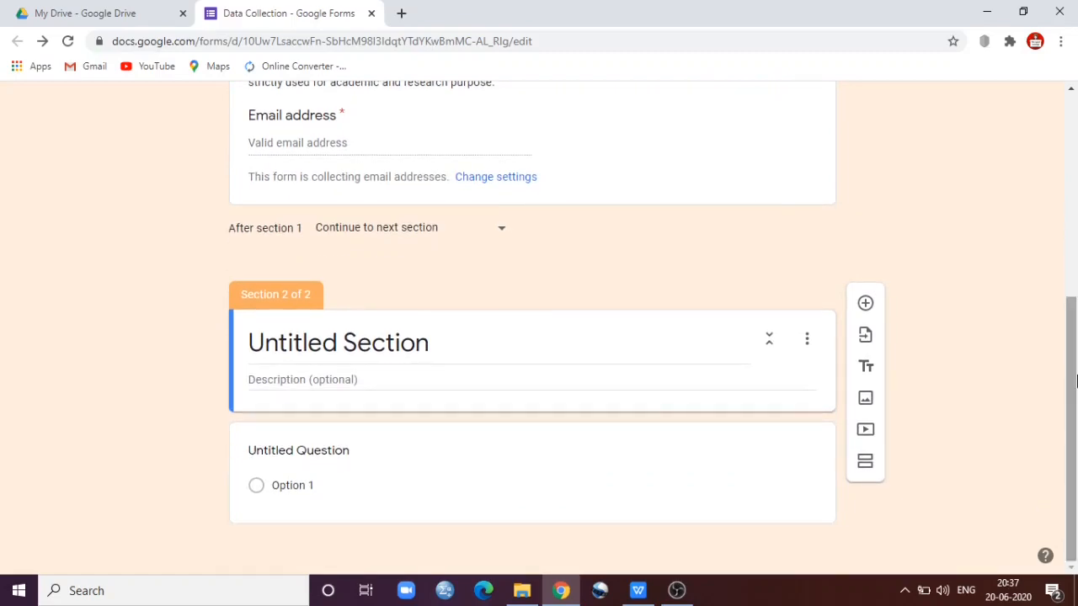
key(ctrl+z)
key(ctrl+z)
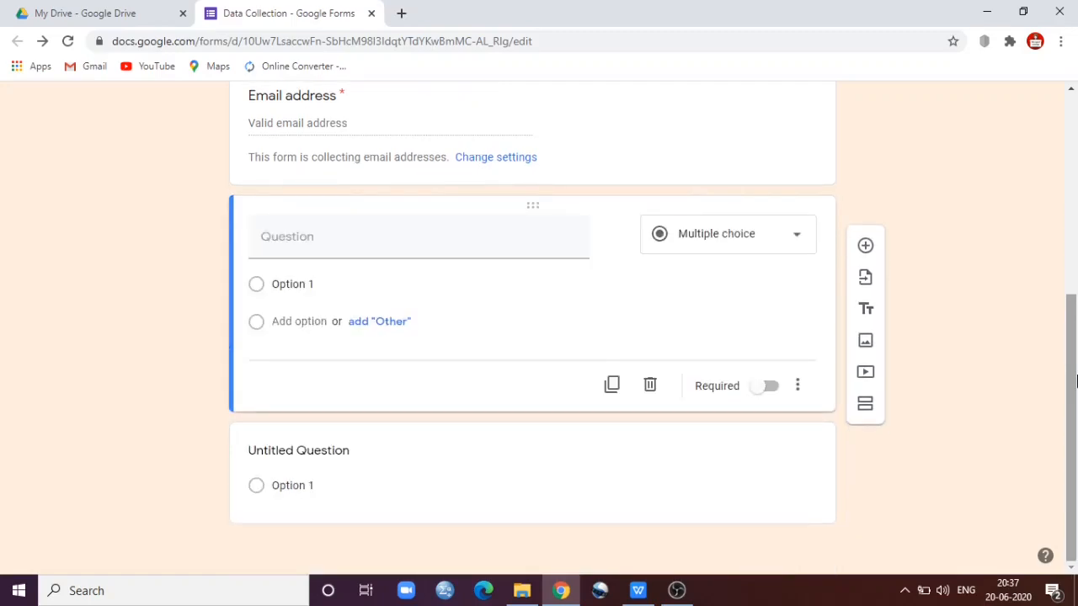
Step: Examine the question types available for the blank multiple choice question
drag(1075, 357, 1073, 317)
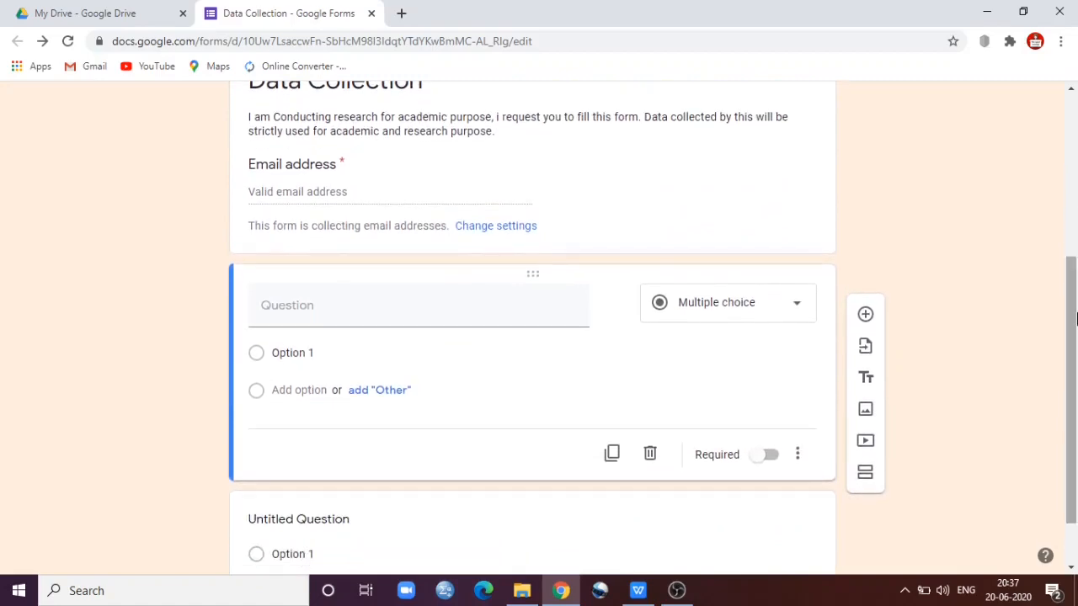
click(721, 311)
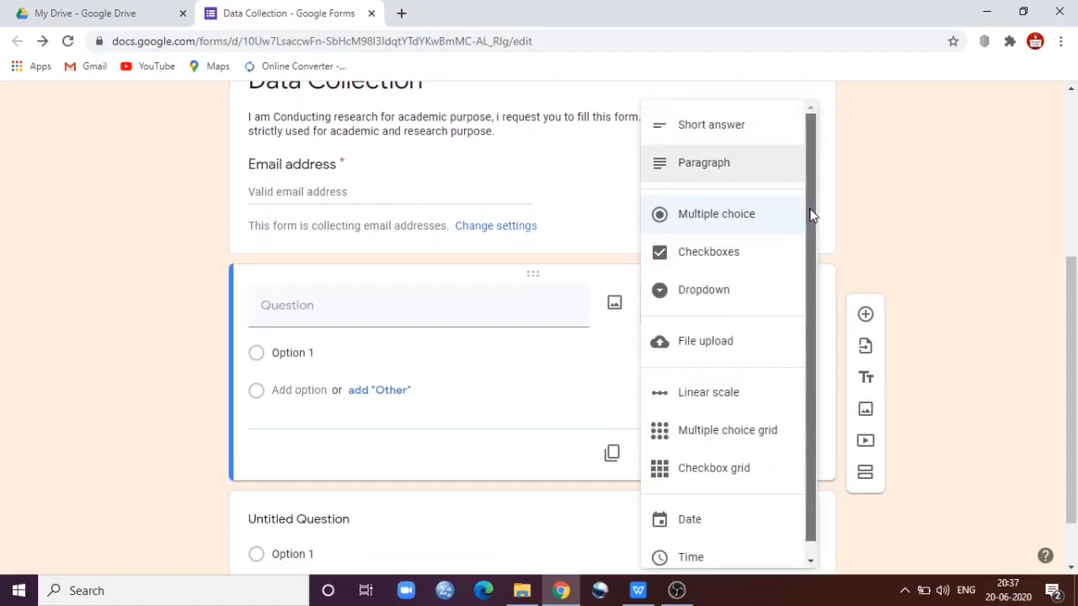
drag(809, 208, 828, 227)
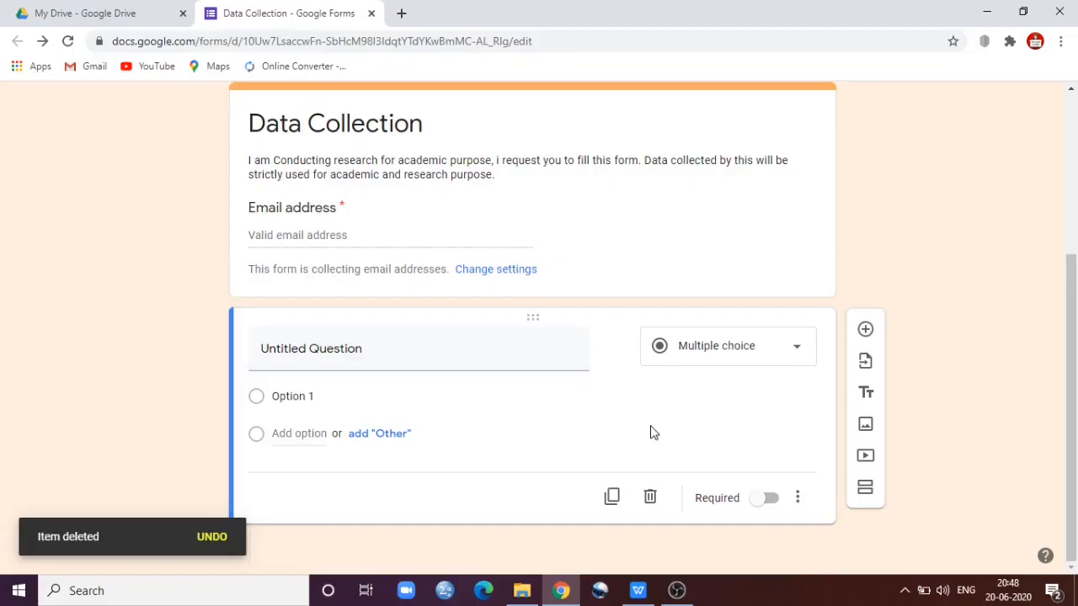
Step: Title the untitled question "Name" and keep Short answer as its question type
scroll(652, 430, up, 3)
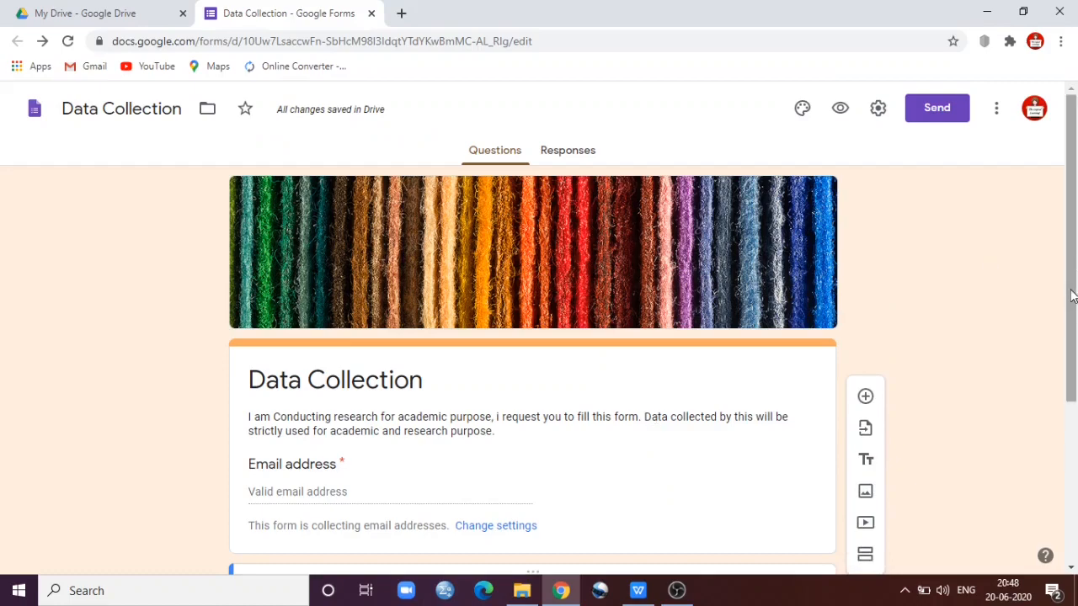
drag(1072, 295, 1049, 498)
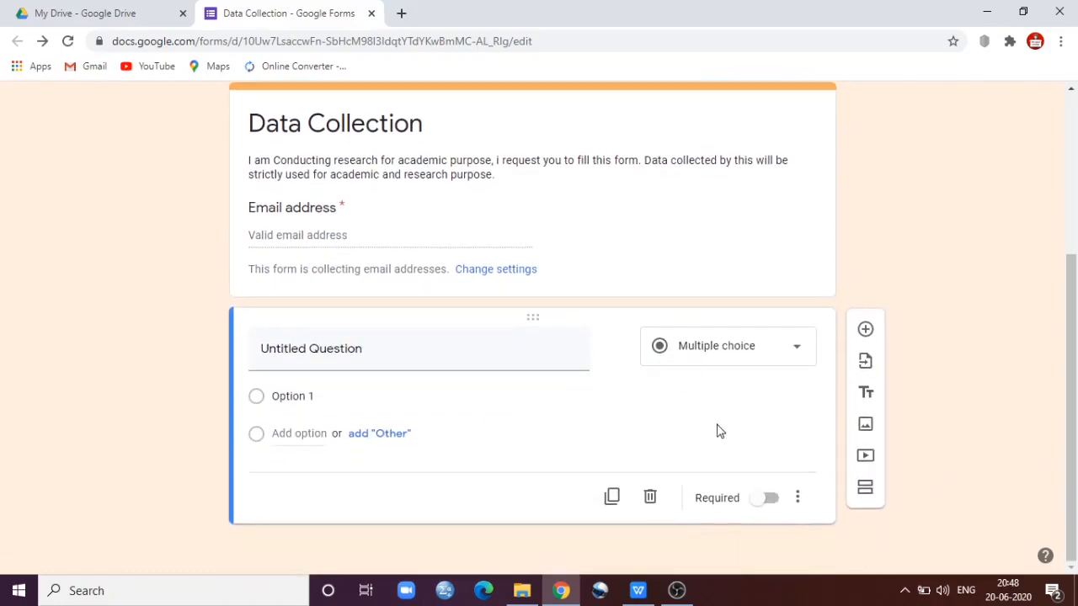
click(364, 349)
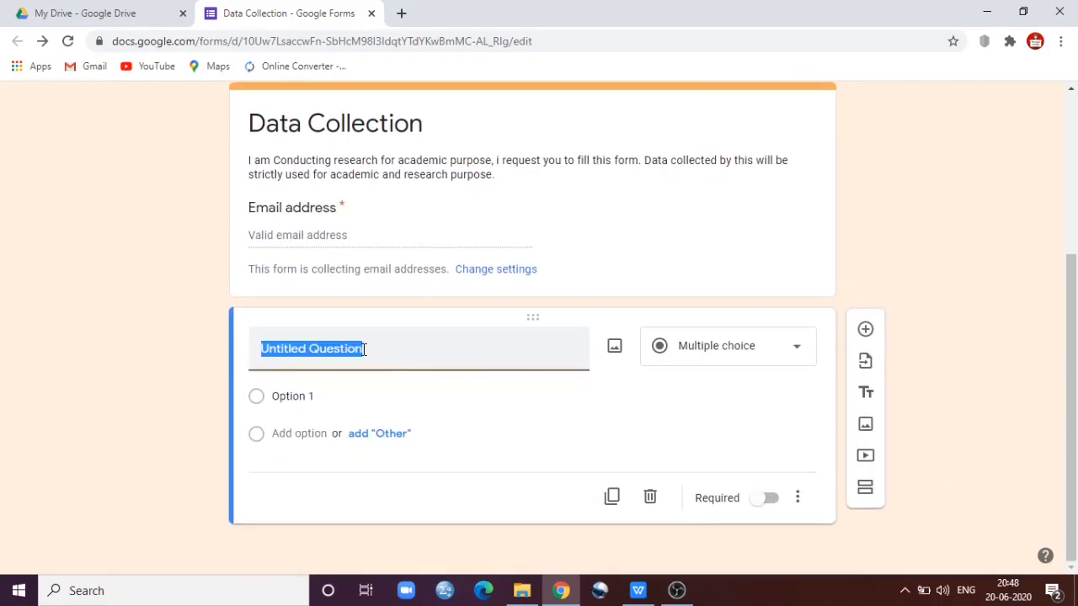
text(NA)
key(BackSpace)
text(ame)
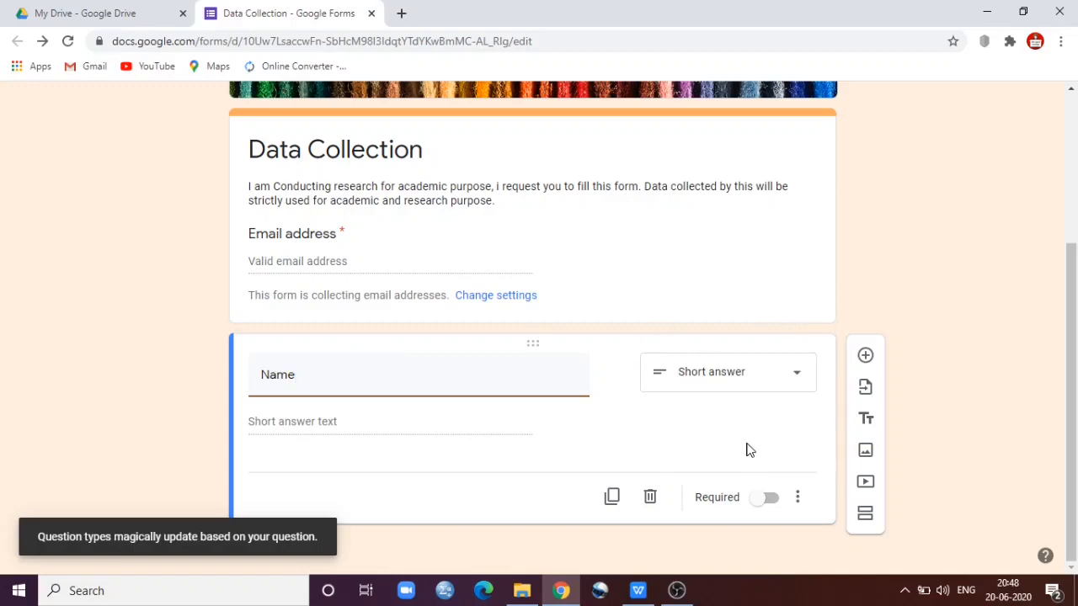
click(766, 388)
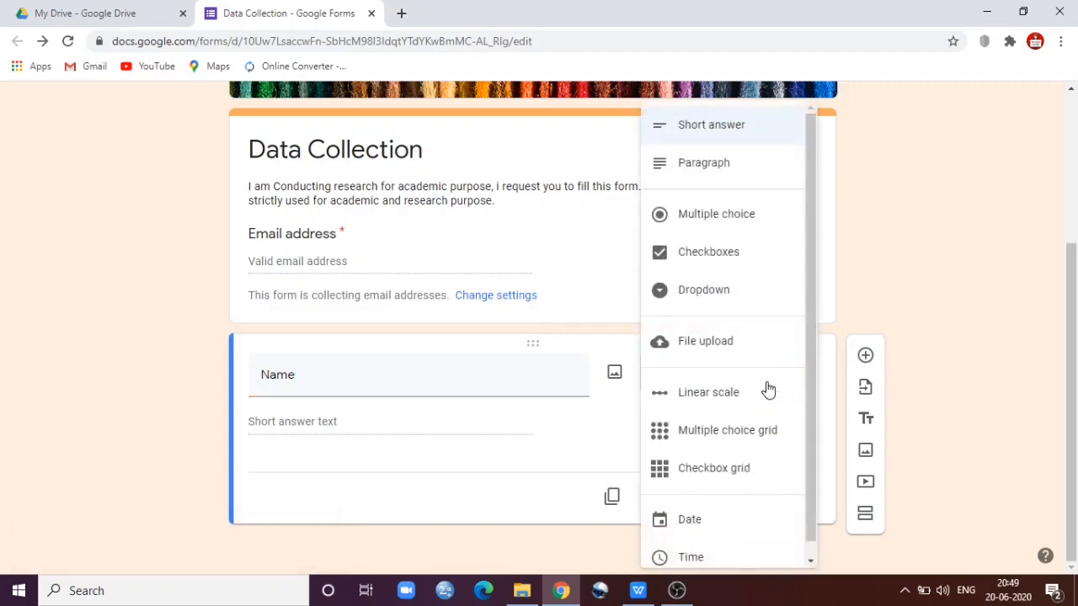
click(730, 137)
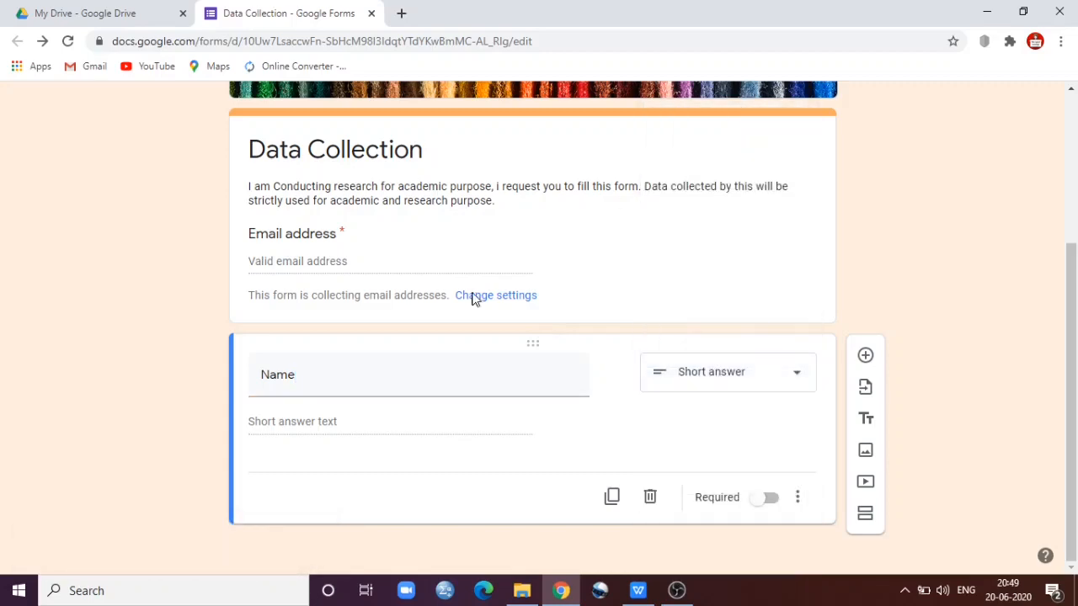
Step: Make the Name question required and show its description field
click(771, 500)
click(797, 504)
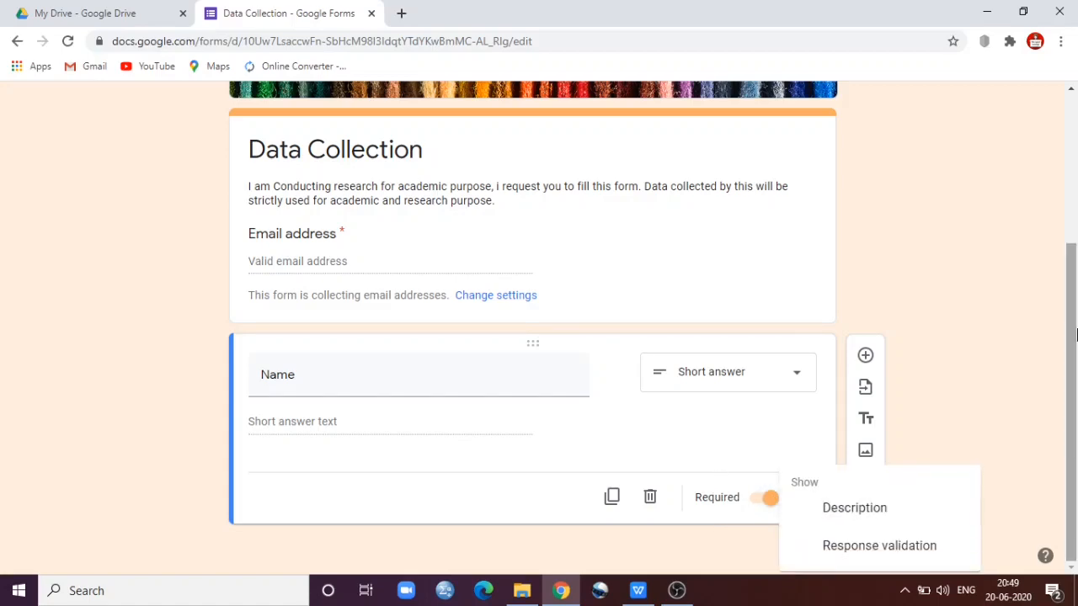
click(876, 520)
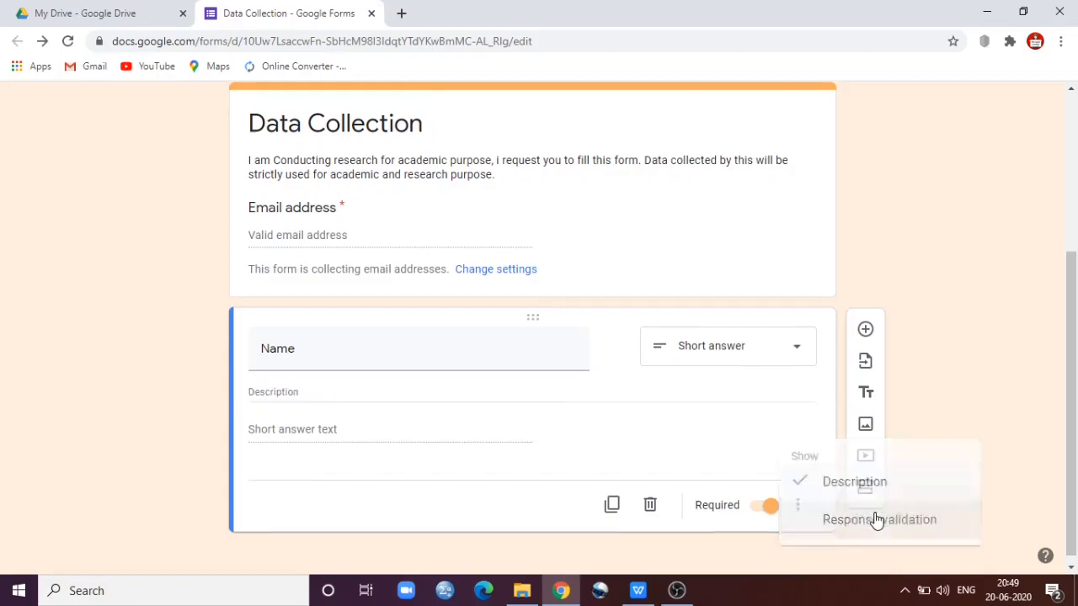
Step: Write the Name question's description as "Write in Full Block( Surname, Name, Father/Husband name)"
click(366, 410)
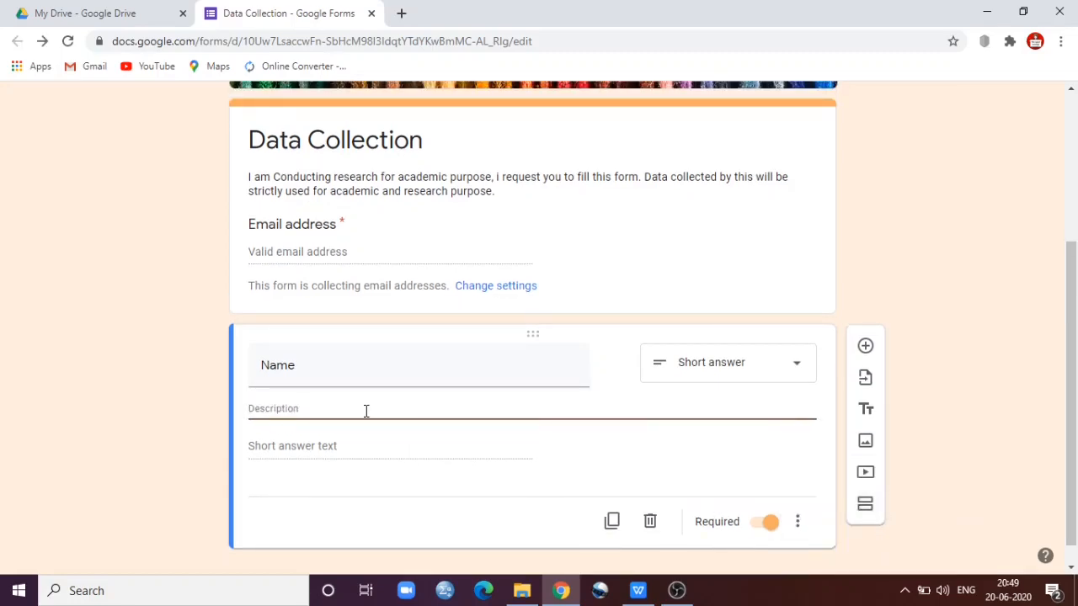
text(W)
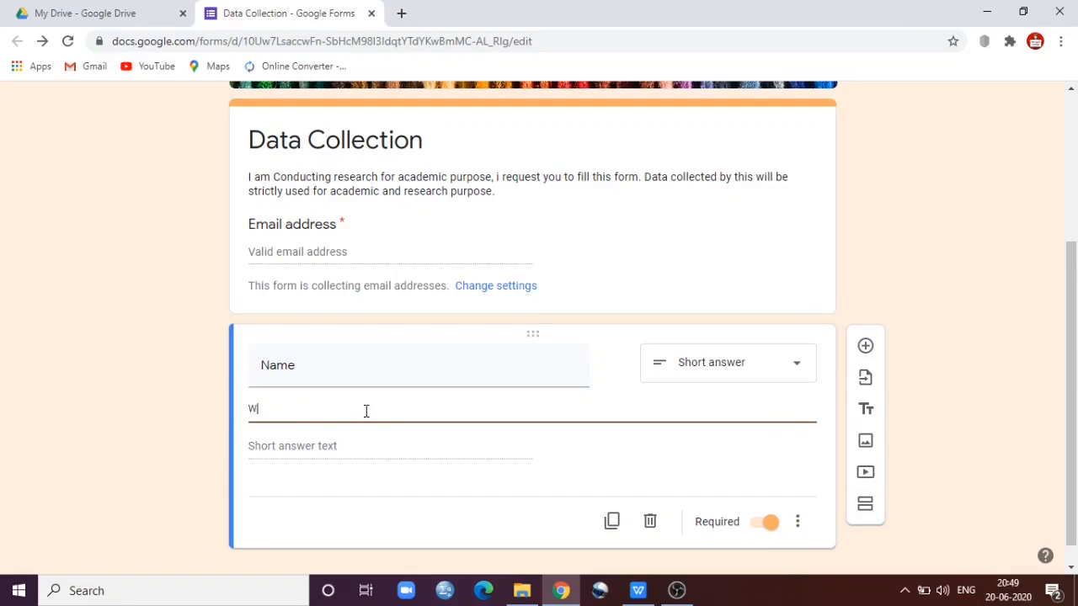
text(rite in Full Block( Sruname,)
text(Name,)
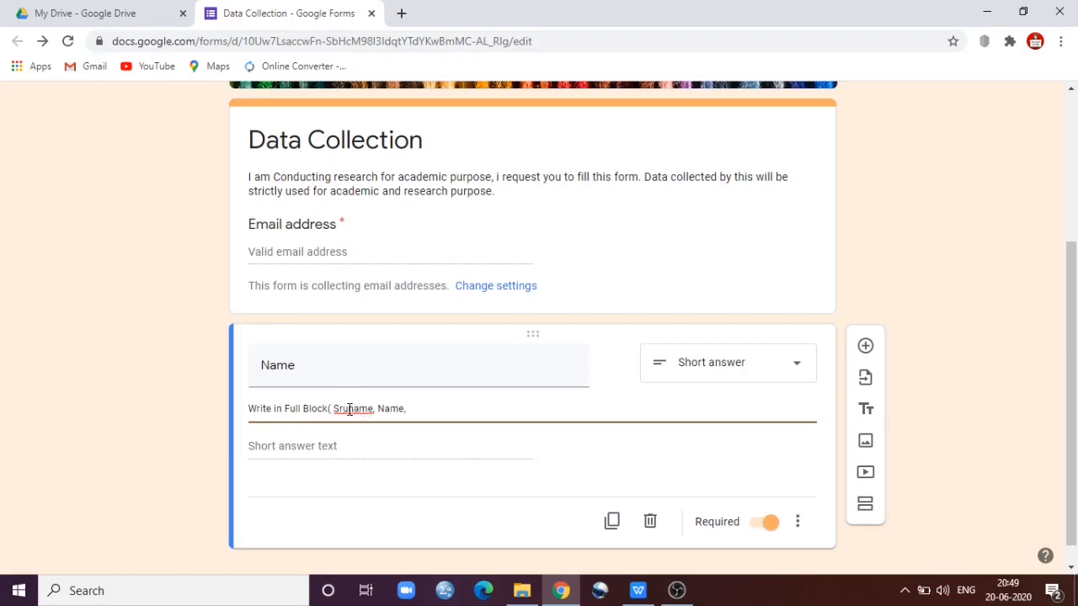
click(348, 408)
key(BackSpace)
key(BackSpace)
text(urname, Name, Father/Husban)
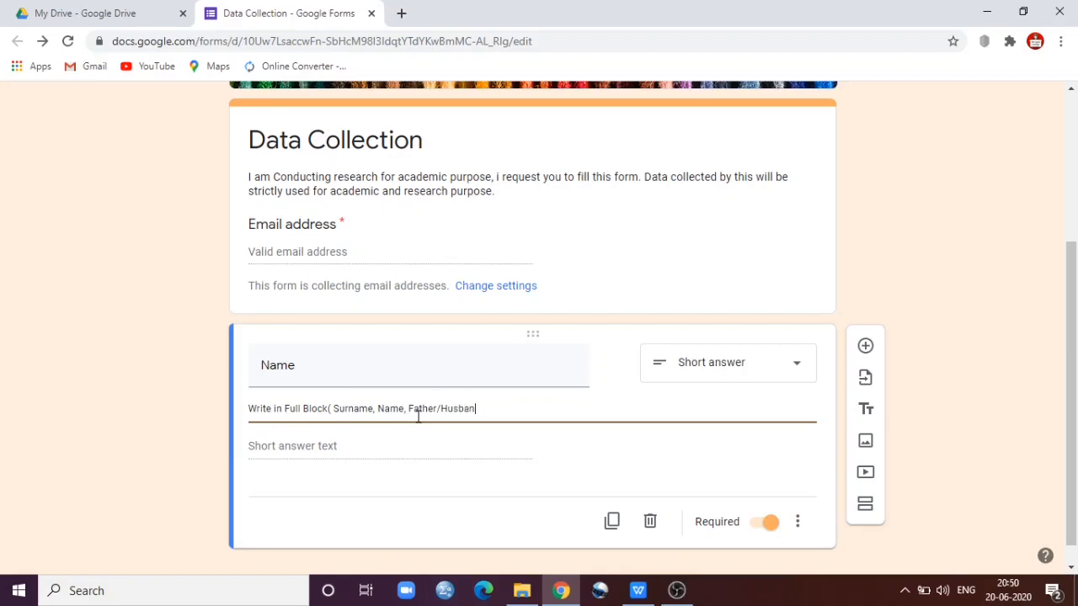
text(d name)
Step: Try response validation on the Name question, view its rule types, and remove the validation rule
click(798, 521)
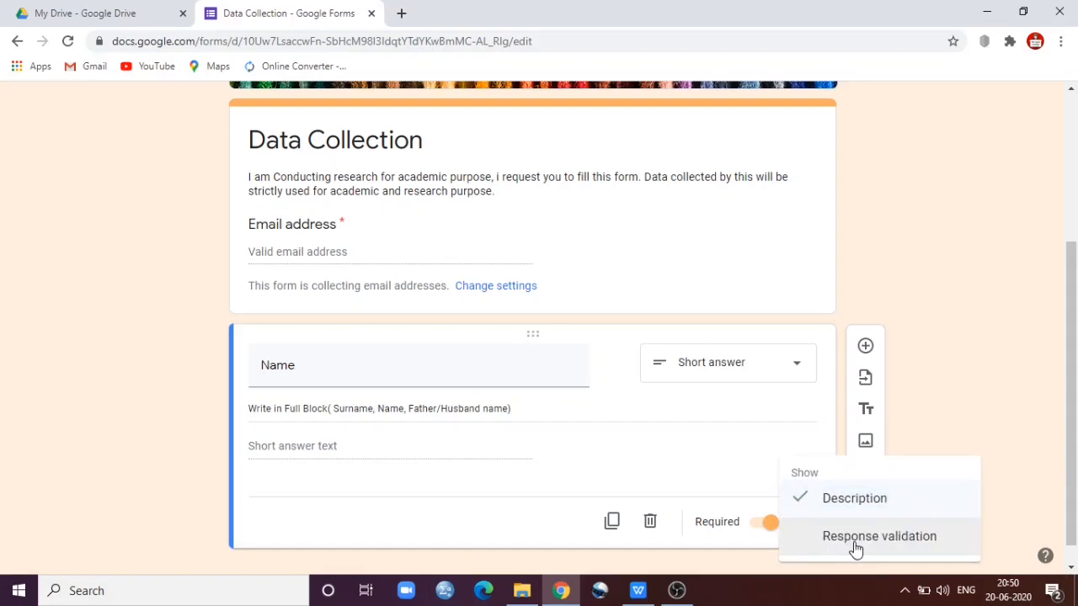
click(856, 539)
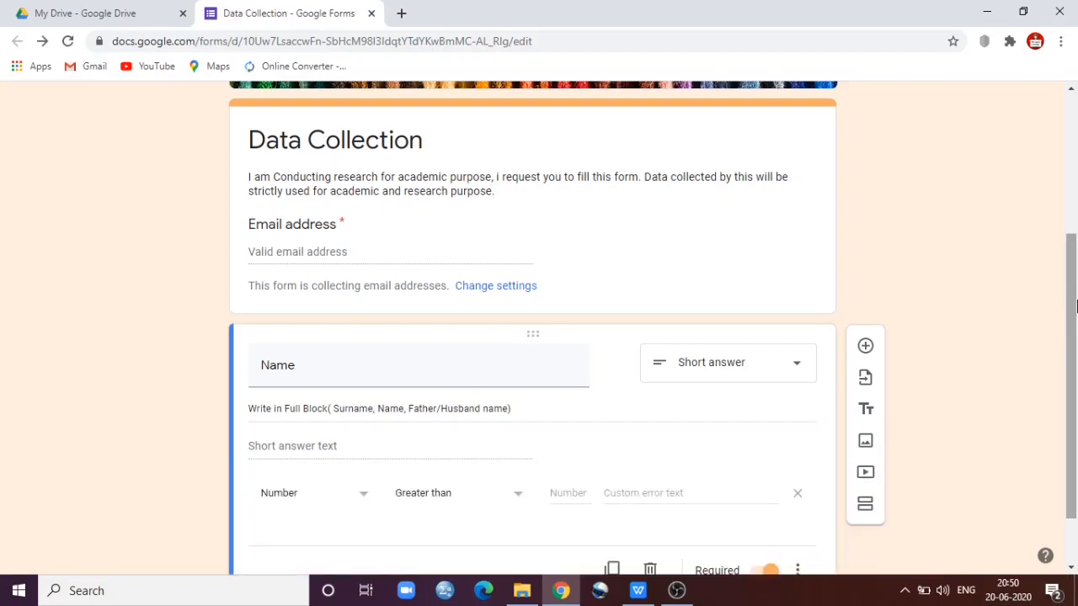
drag(1074, 311, 1076, 421)
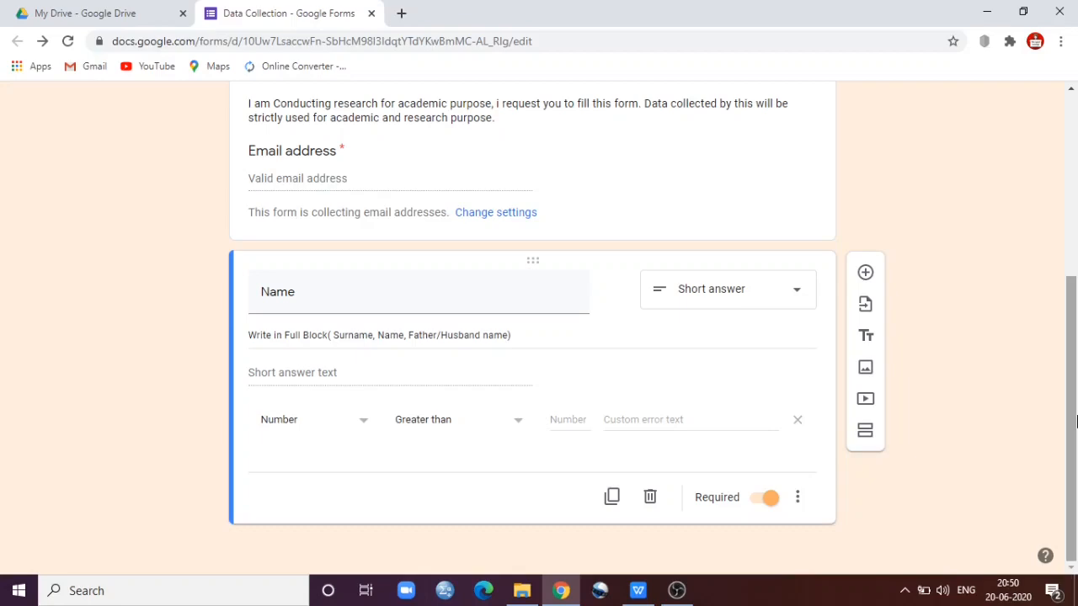
click(349, 427)
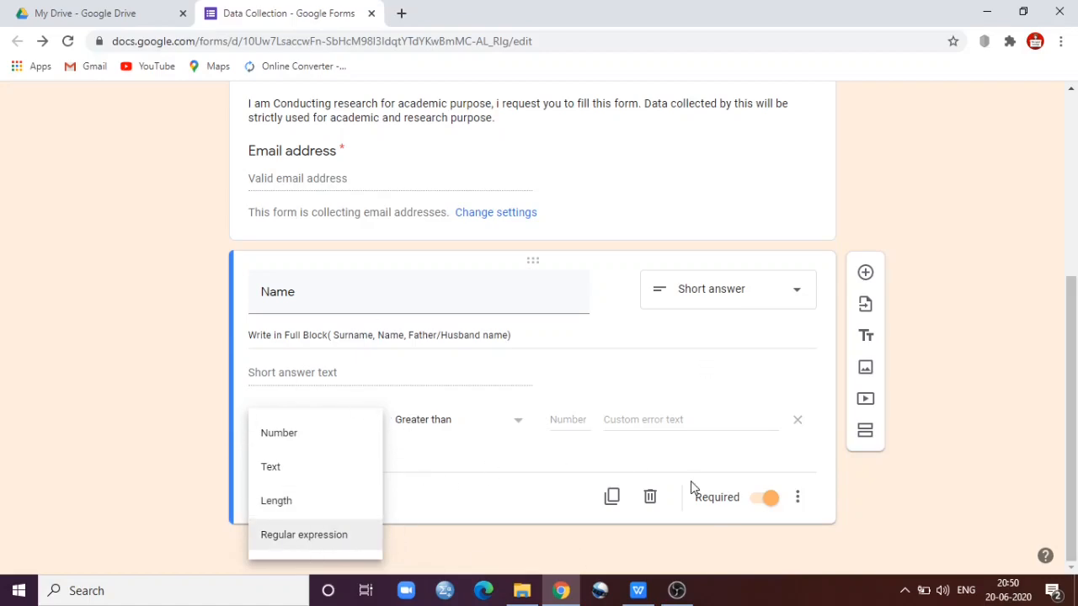
click(800, 421)
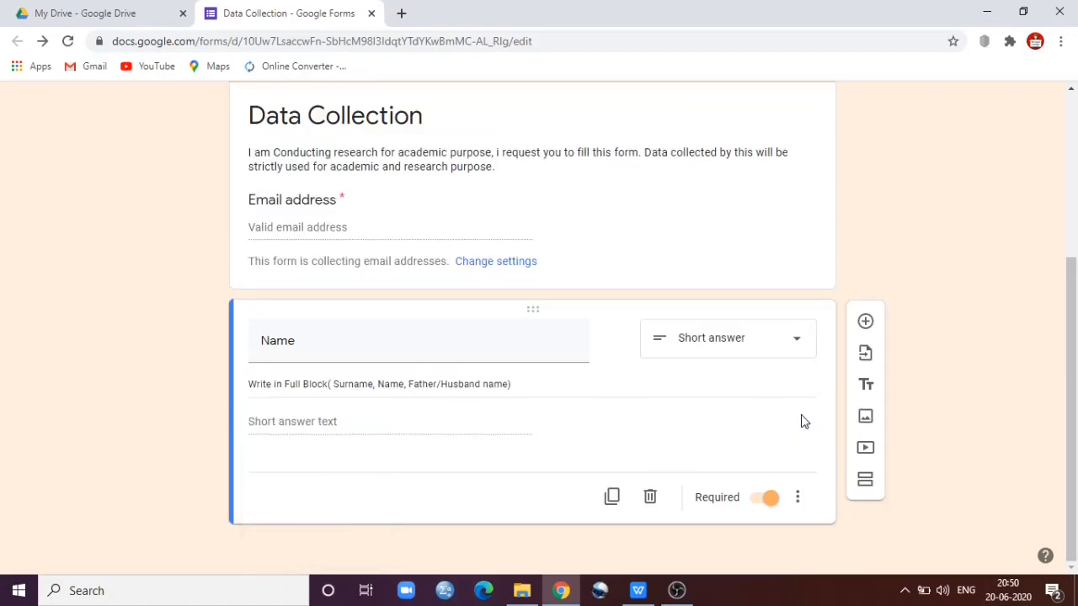
Step: Add a new question below the Name question and set its type to Paragraph
click(866, 322)
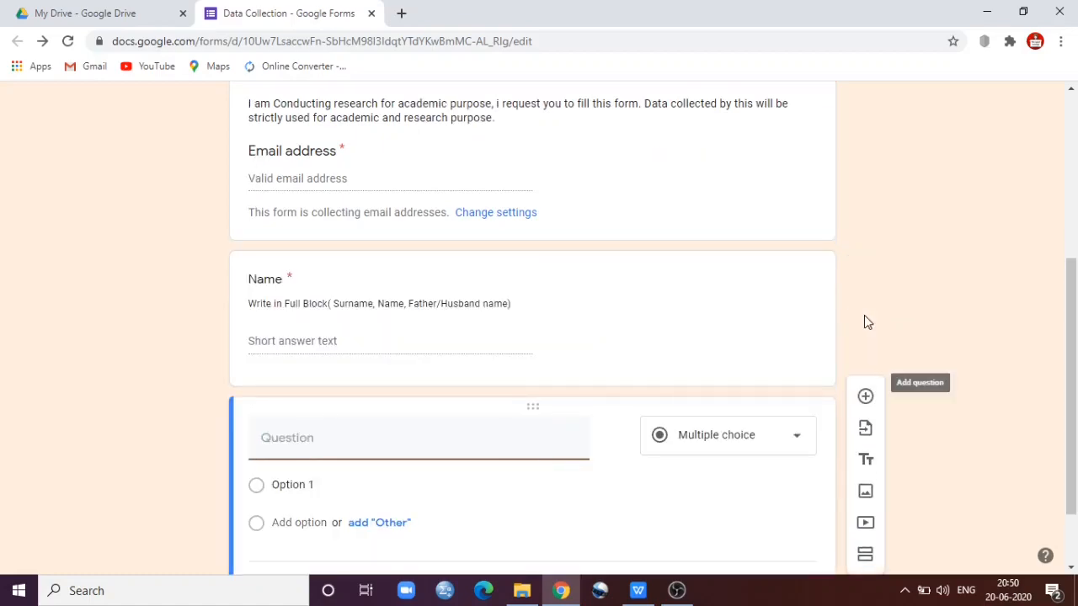
click(711, 448)
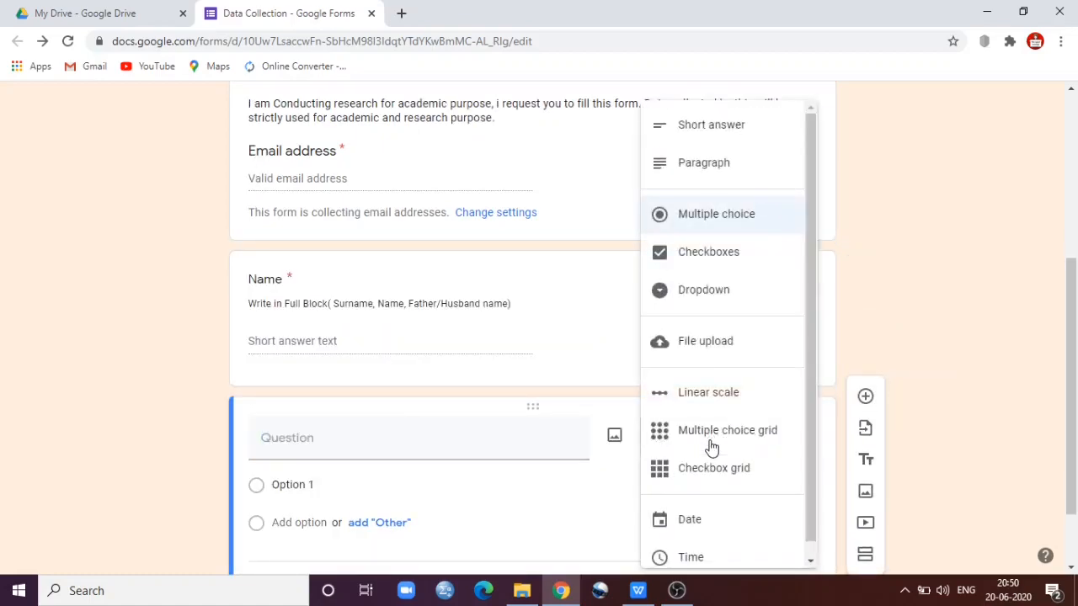
click(718, 166)
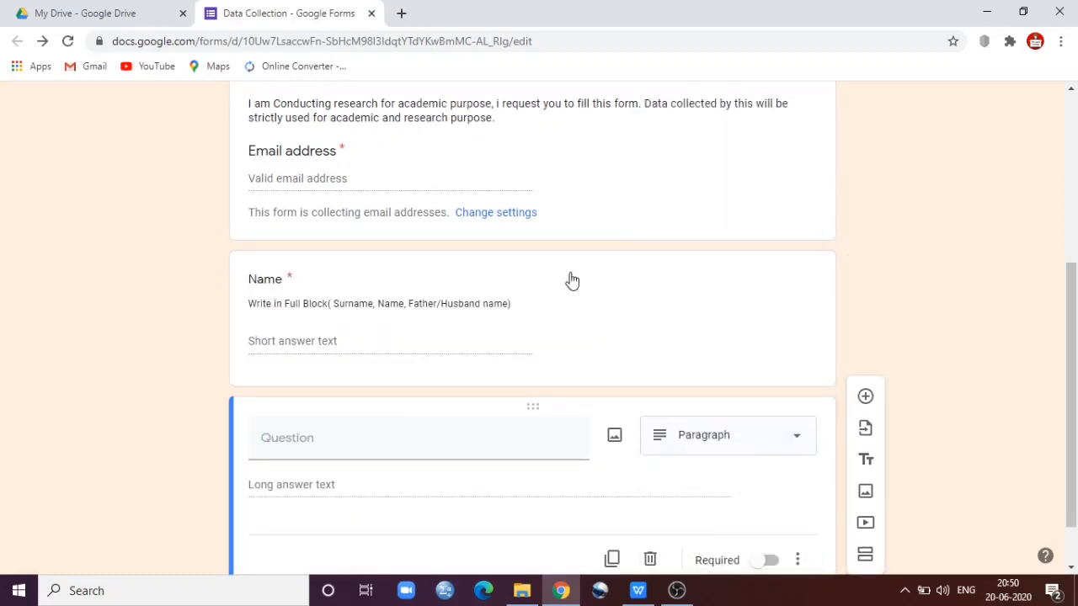
Step: Title the new Paragraph question "Describe yourself in few words."
click(337, 436)
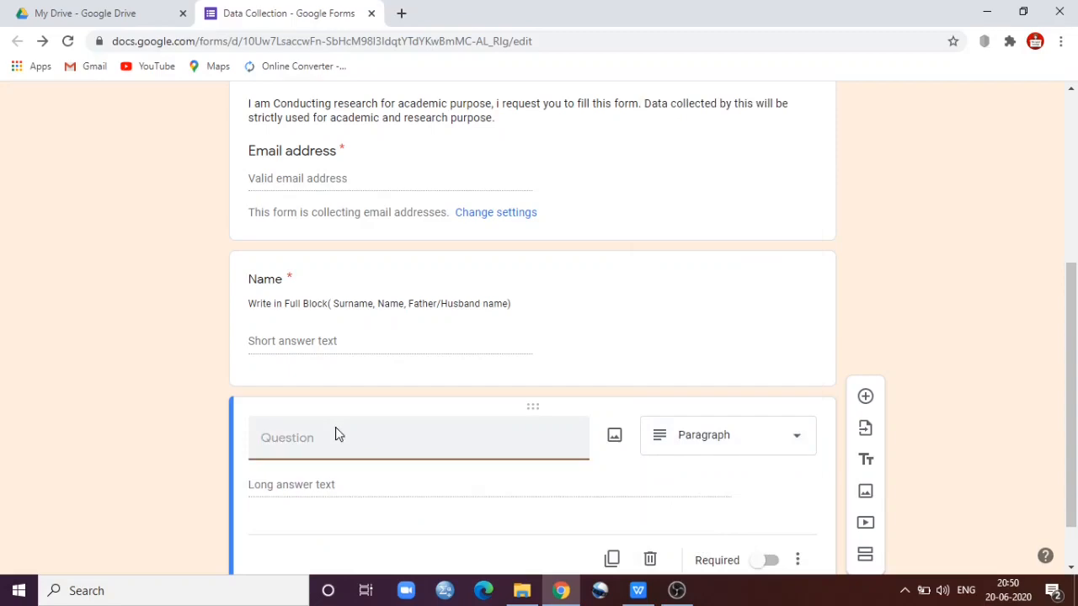
text(Desc)
text(ribe )
text(yo)
text(urself)
text(lf in few)
text( words.)
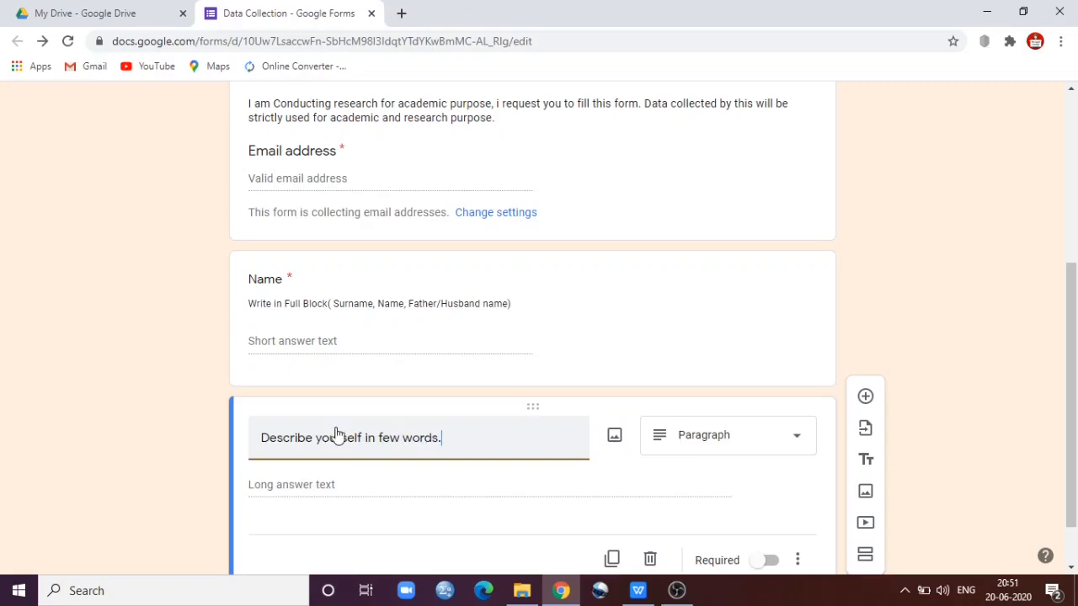
Step: Make the "Describe yourself in few words." question required and view its additional display options without enabling any
scroll(1071, 534, down, 1)
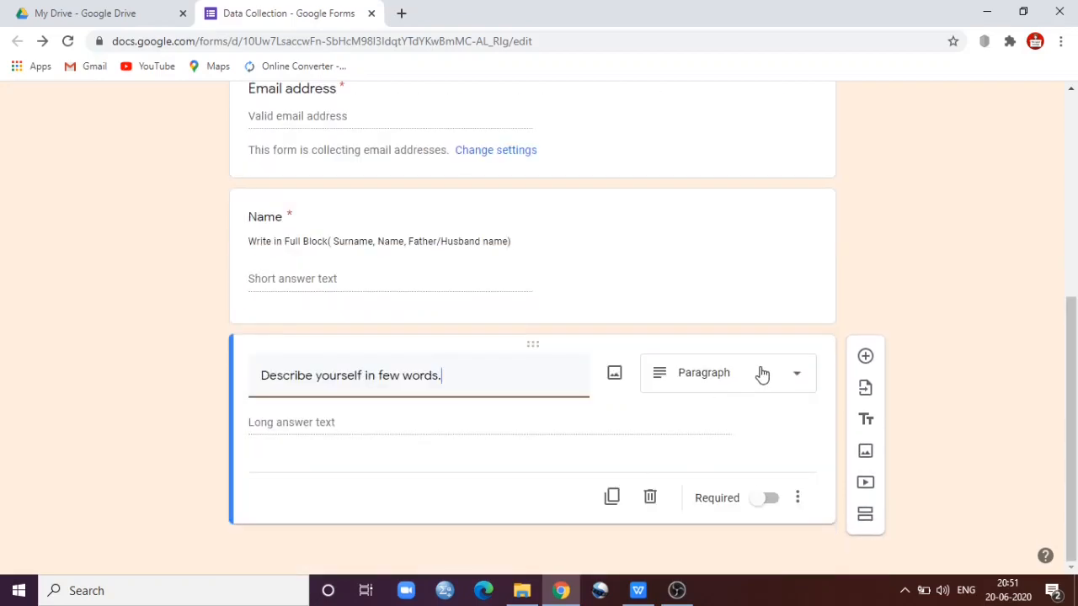
click(770, 498)
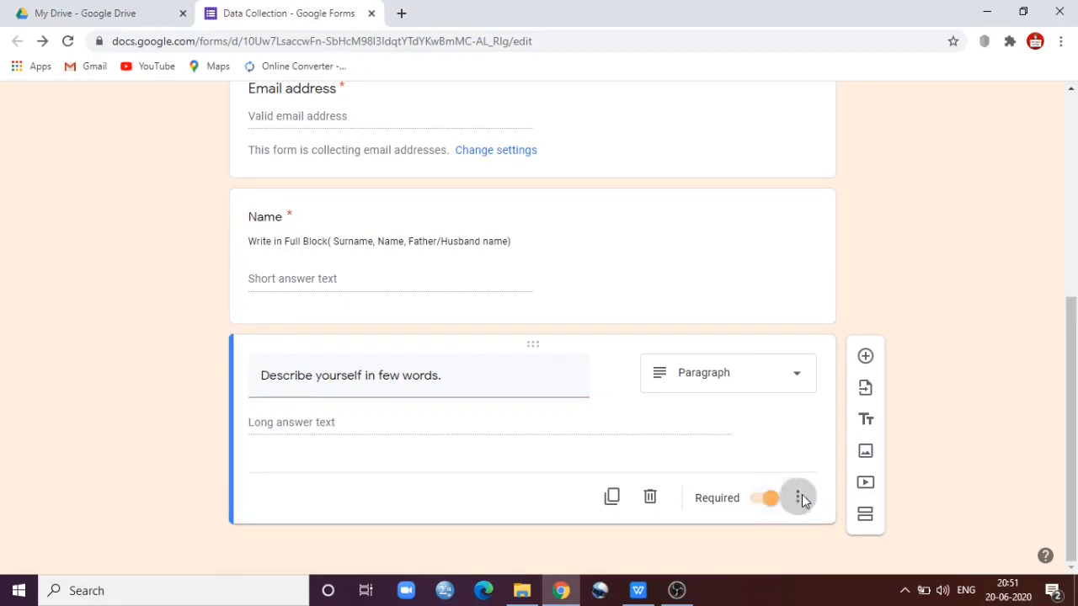
click(800, 498)
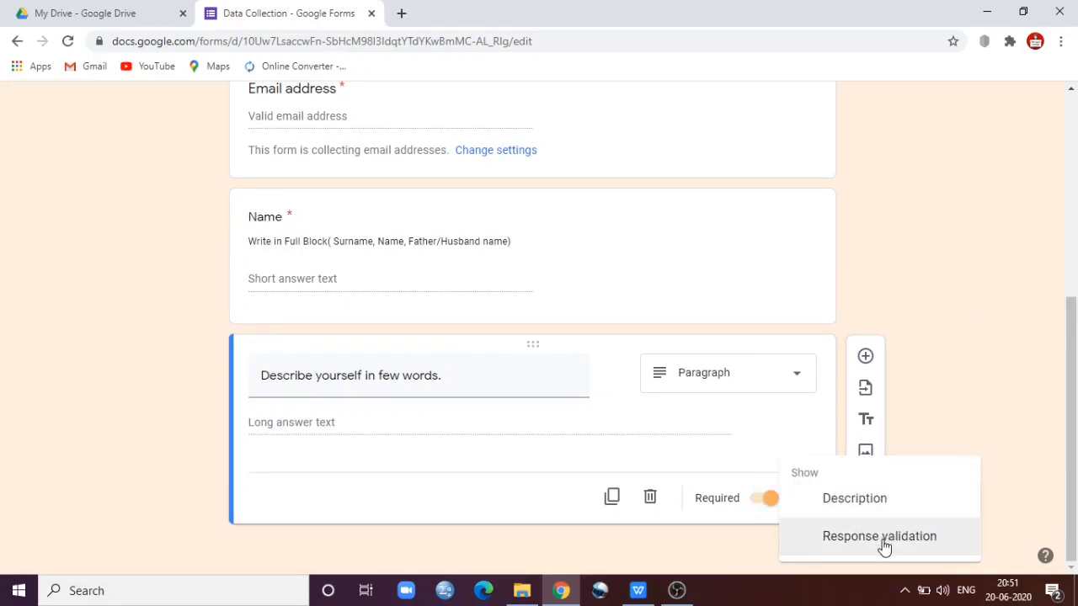
click(969, 156)
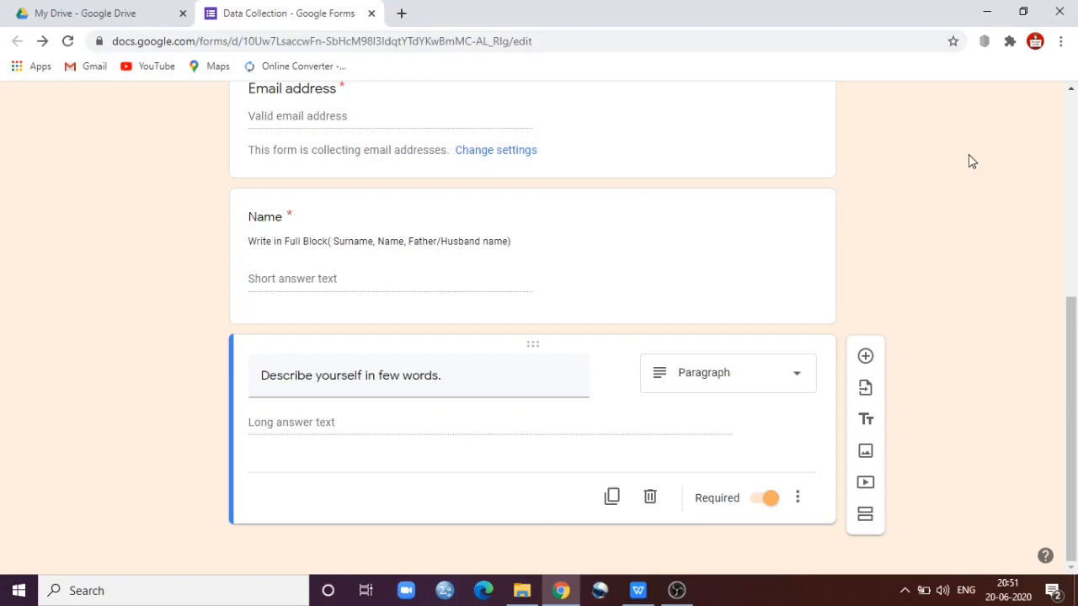
Step: Add another question at the end of the form, keeping Multiple choice as its type
click(865, 357)
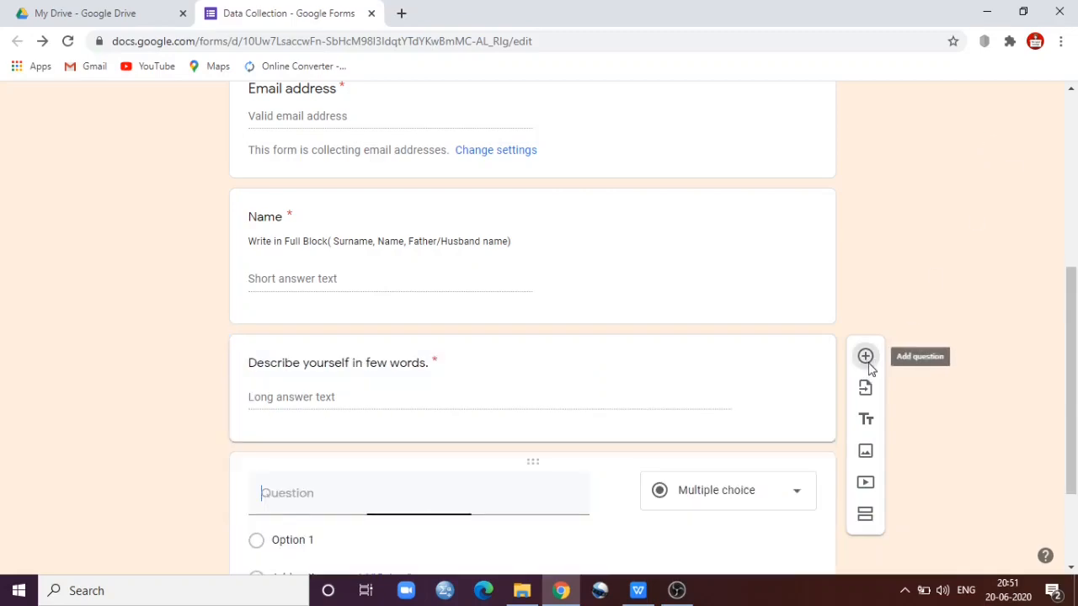
drag(1074, 342, 1074, 484)
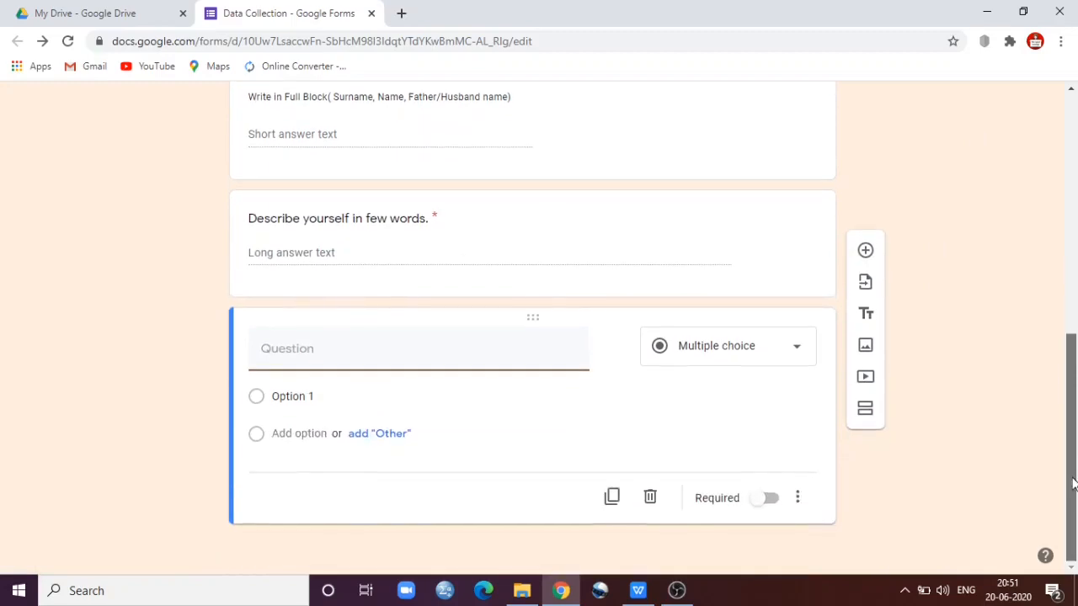
click(727, 352)
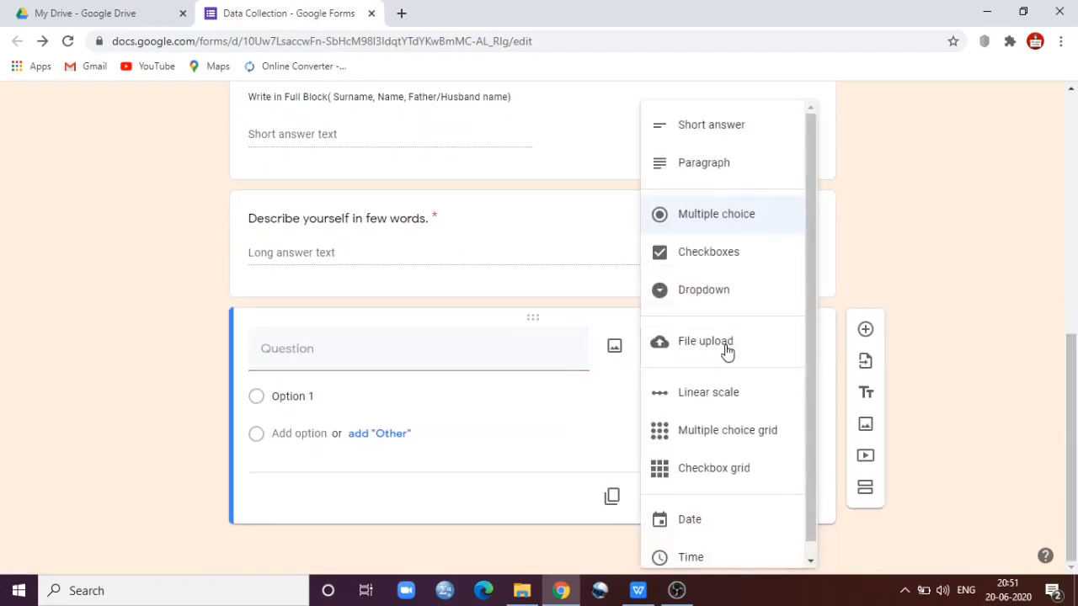
click(722, 214)
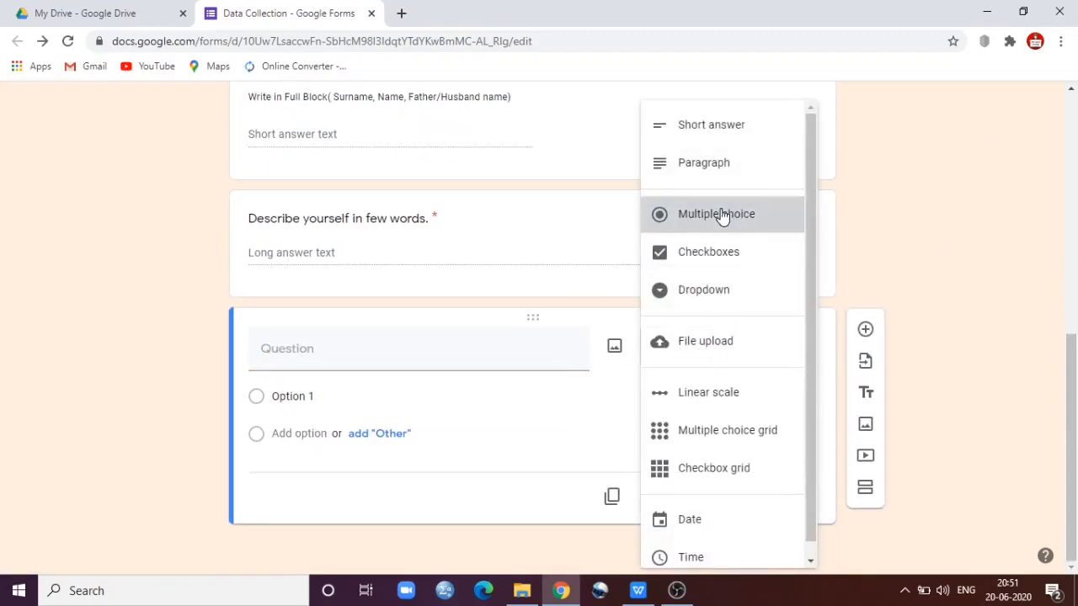
Step: Title the new question "city in which you were born?"
click(305, 356)
text(city)
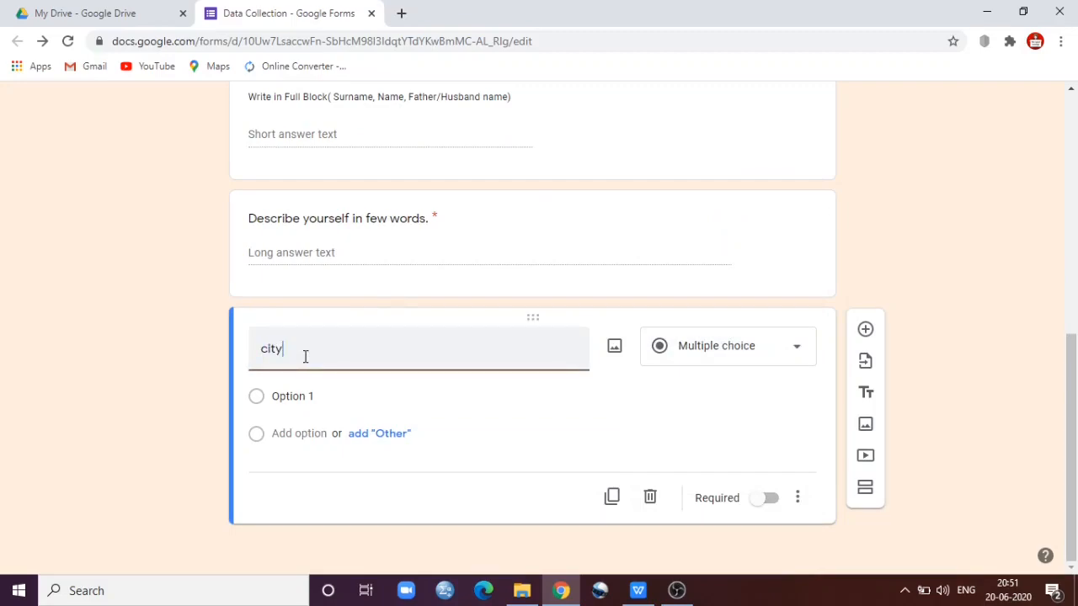
text(  in which you)
text( were)
key(BackSpace)
text(re born?)
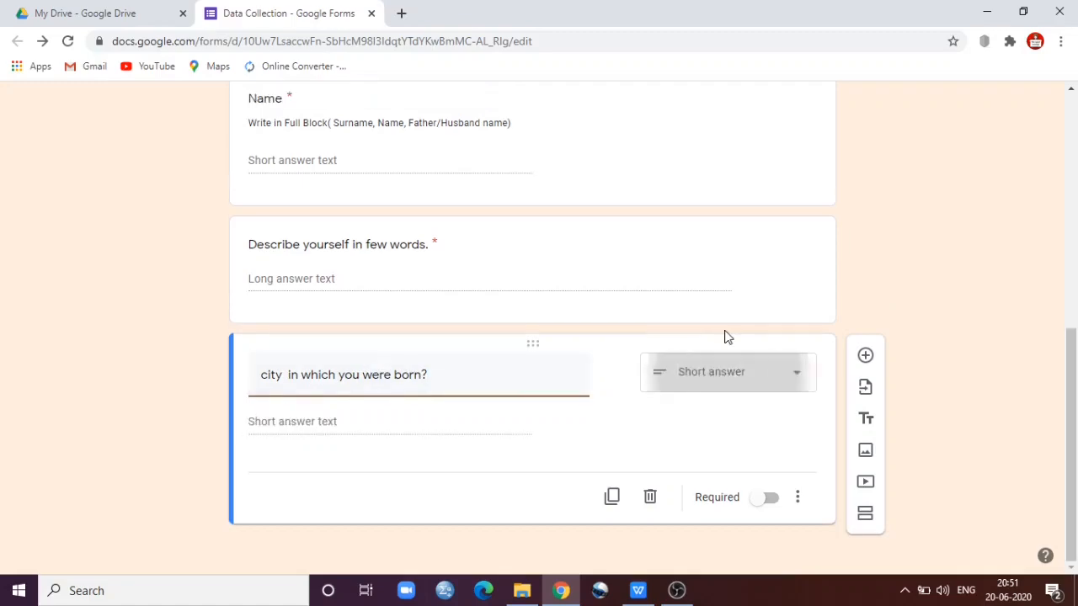
Step: Set the birth city question's type back to Multiple choice and enter the options Thane and Mumbai
click(678, 379)
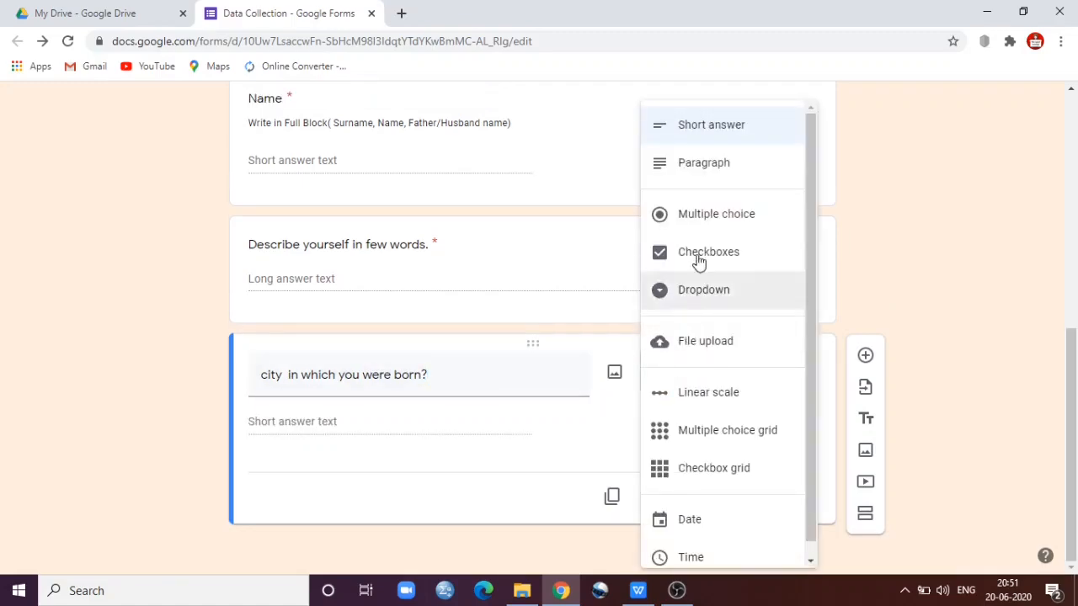
click(710, 211)
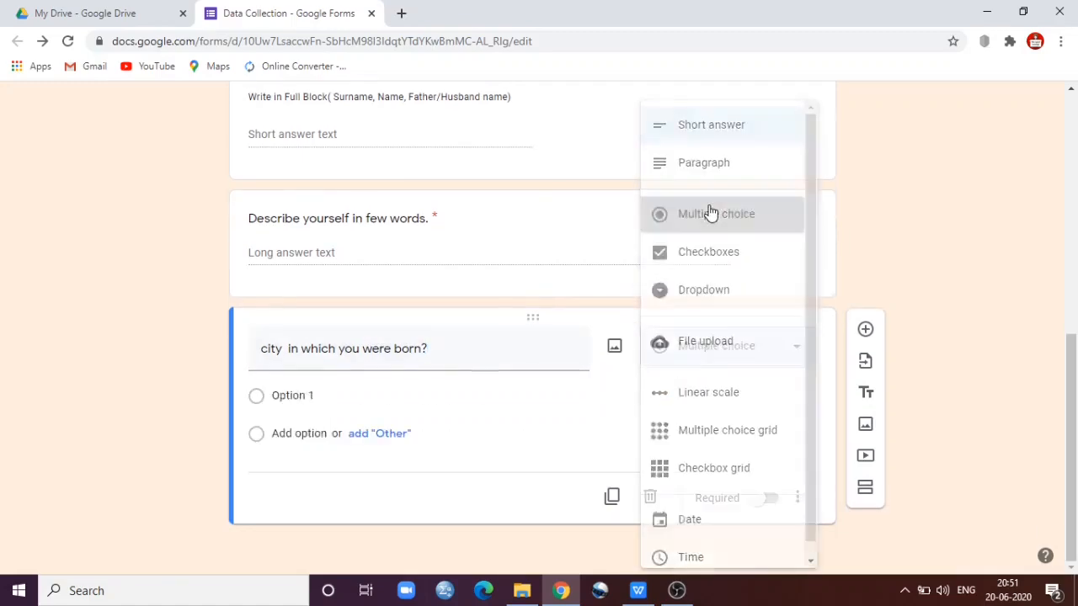
click(316, 396)
text(TN)
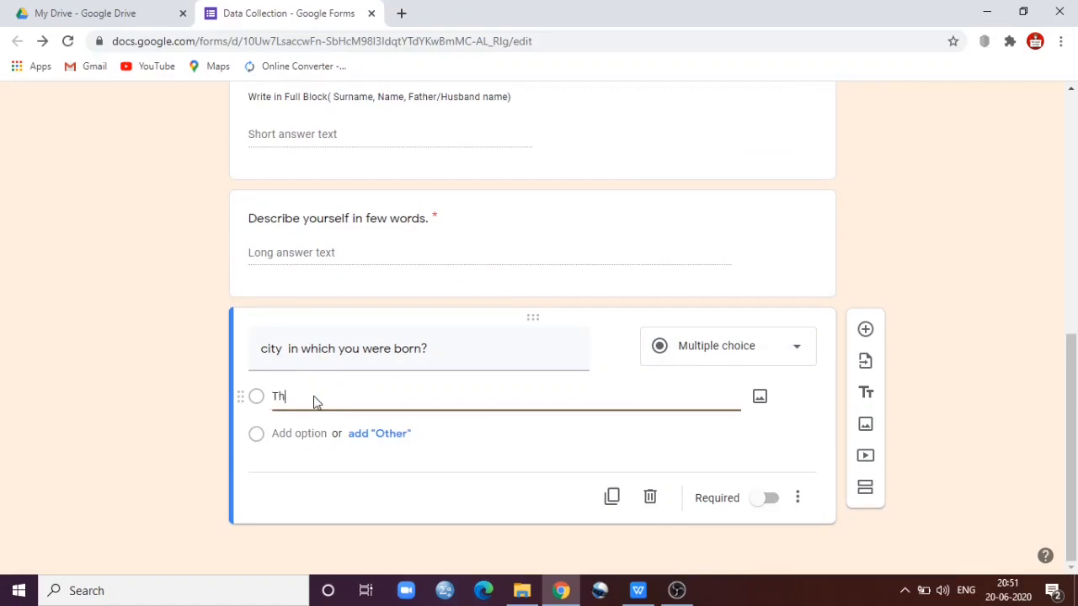
key(BackSpace)
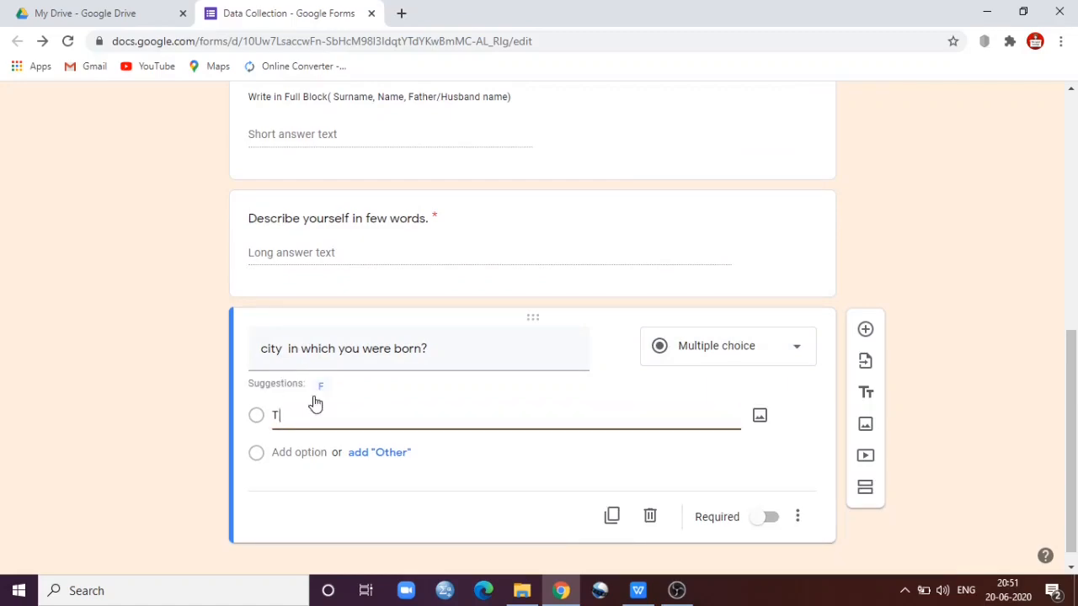
text(hane)
click(309, 450)
text(Mumbai)
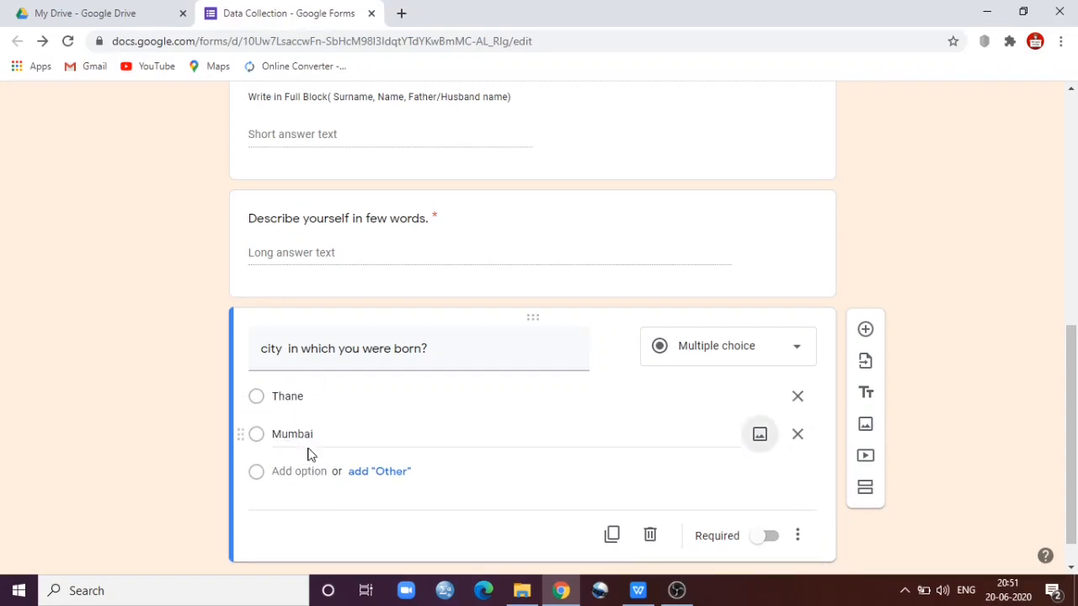
Step: Add the options Chennai and Kolkata to the birth city question and make it required
click(308, 455)
text(Chennai)
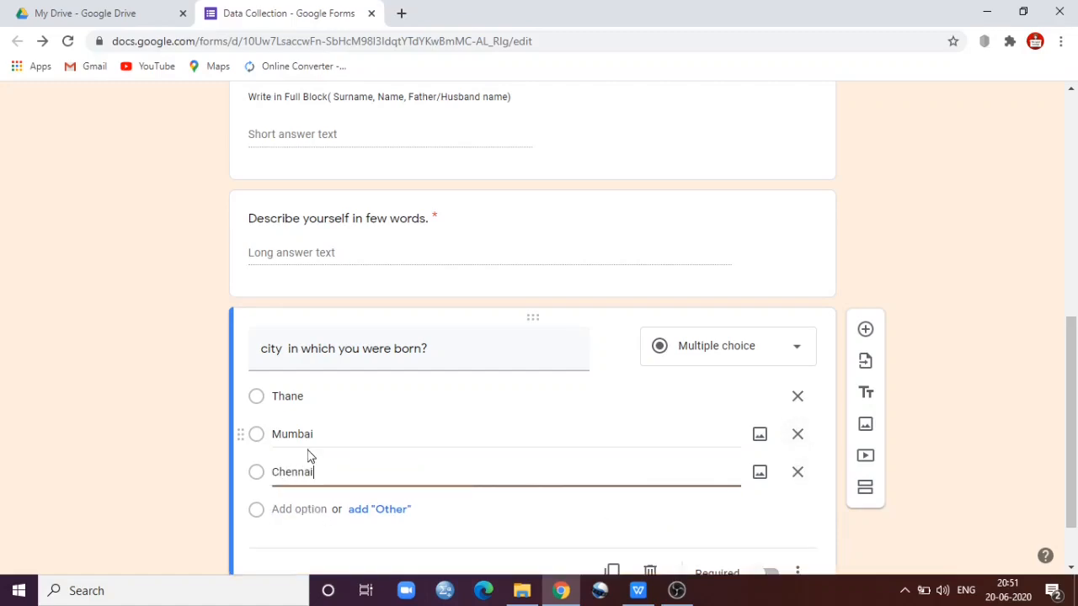
click(299, 509)
text(Kolkata)
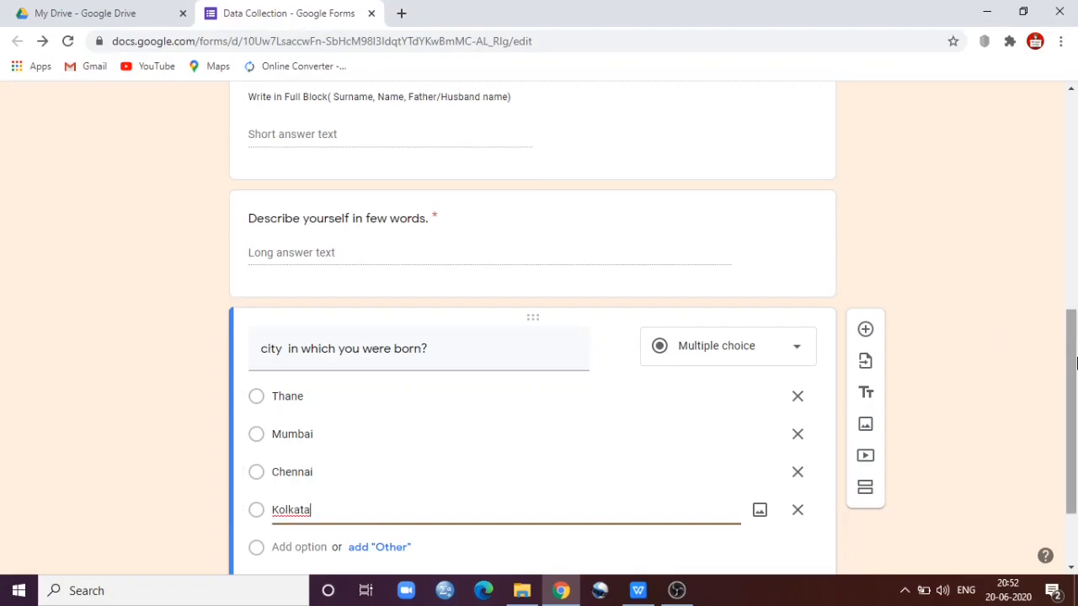
drag(1072, 348, 1068, 416)
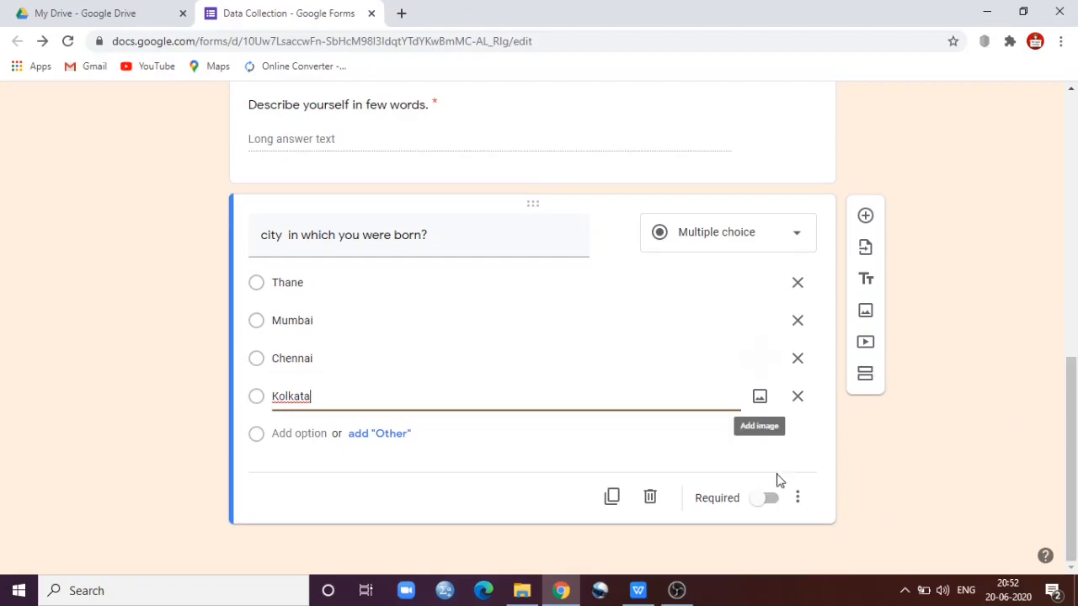
click(768, 498)
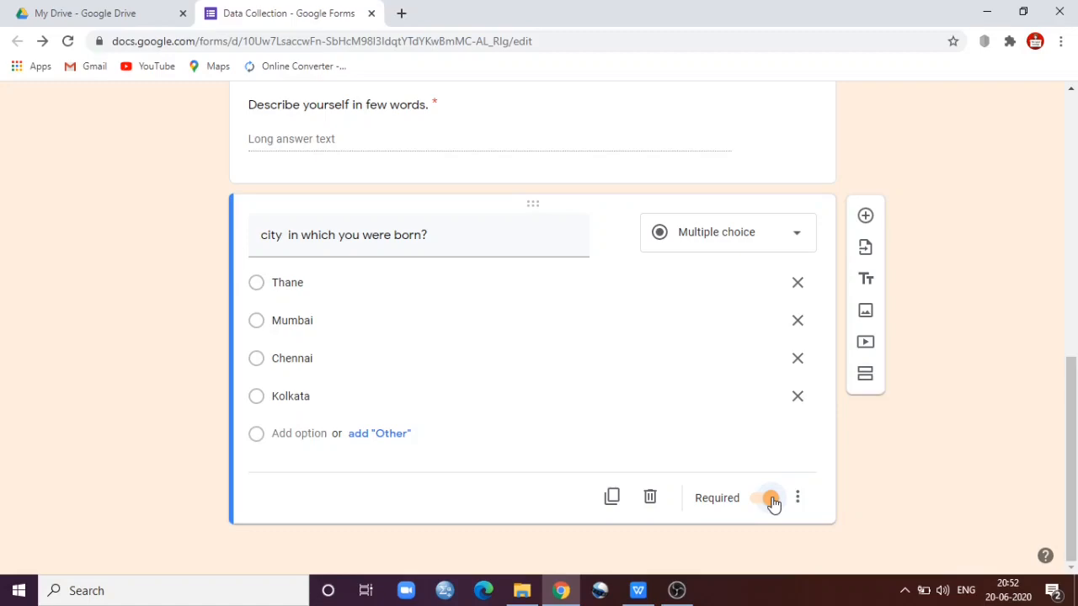
Step: Add a new question below the birth city question and set its type to Checkboxes
click(870, 220)
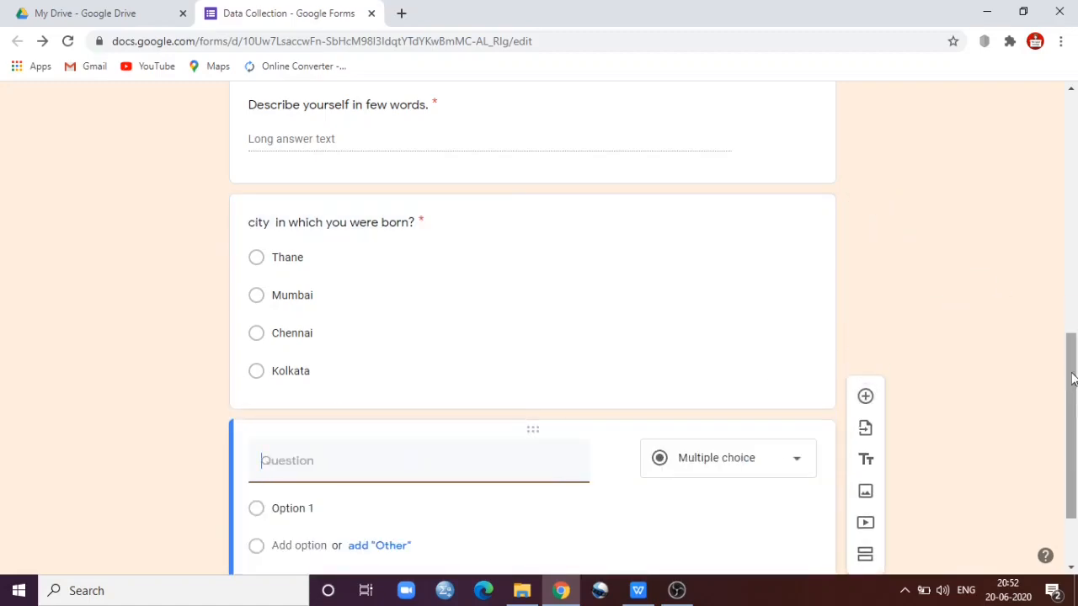
drag(1073, 447, 1075, 488)
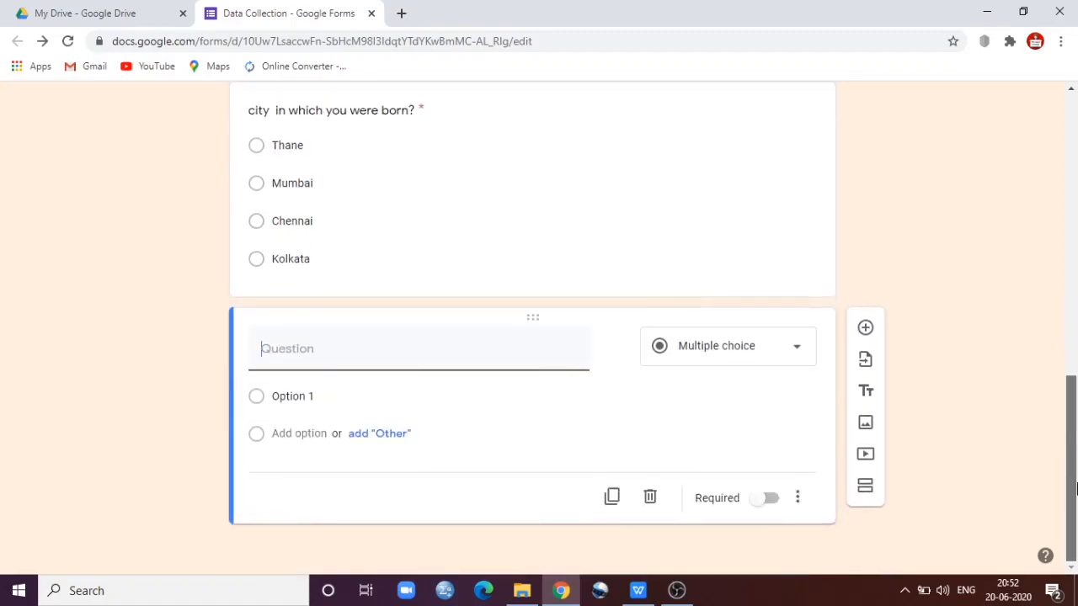
click(729, 350)
click(734, 257)
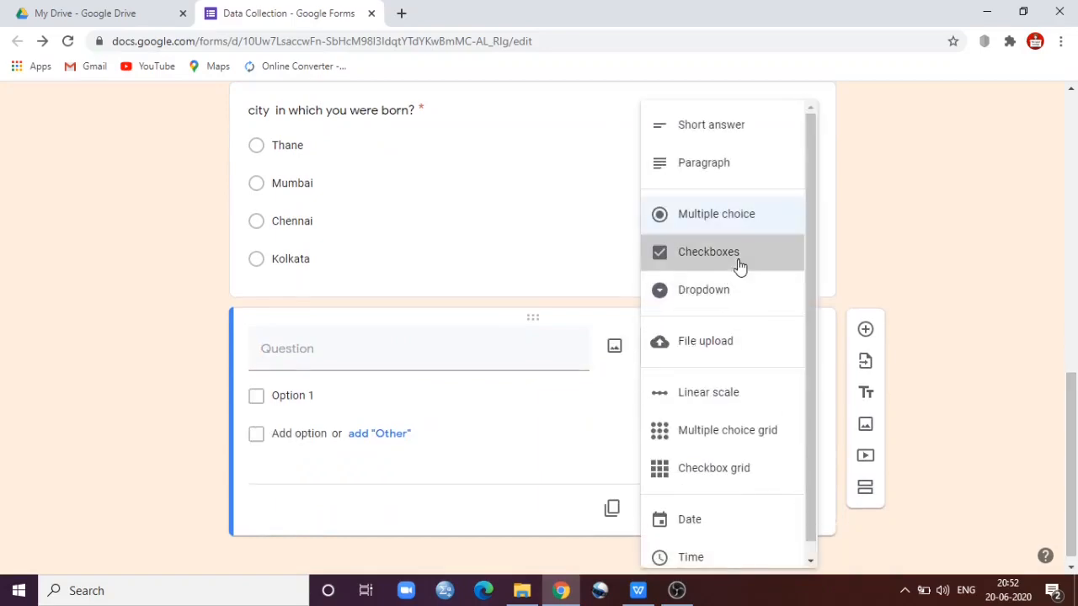
Step: Title the Checkboxes question "What is your favorite color?"
click(321, 345)
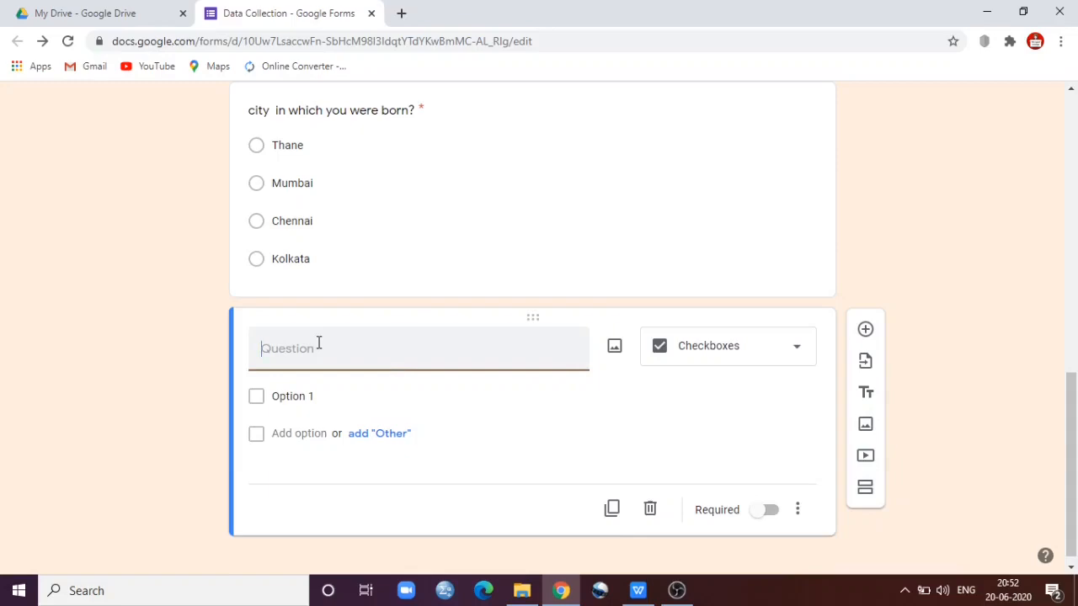
text(w)
key(BackSpace)
text(What is your favortie)
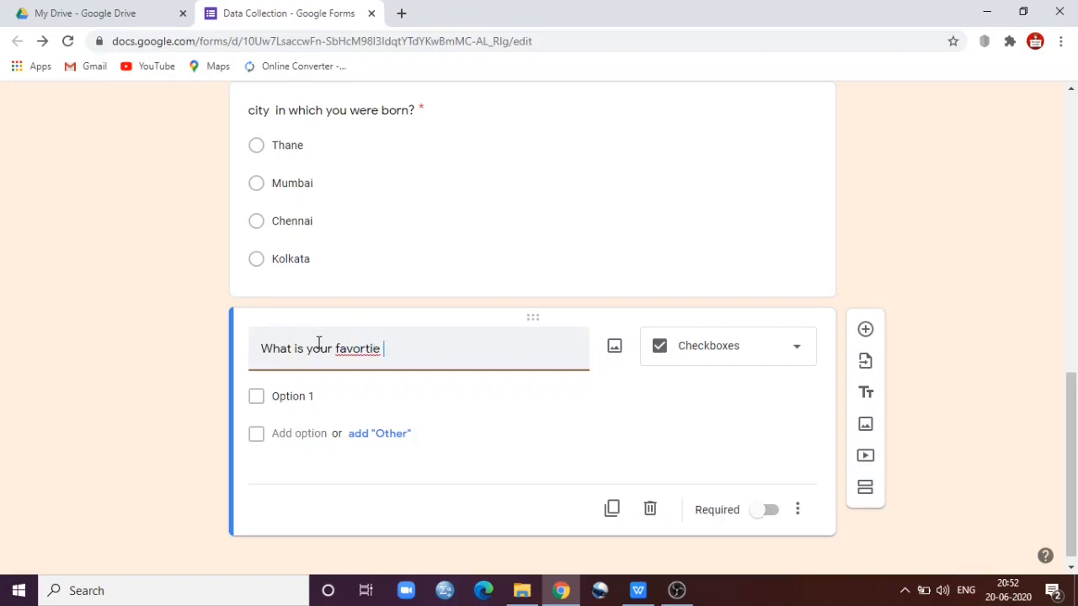
key(BackSpace)
key(BackSpace)
key(BackSpace)
key(BackSpace)
text(ite color>?)
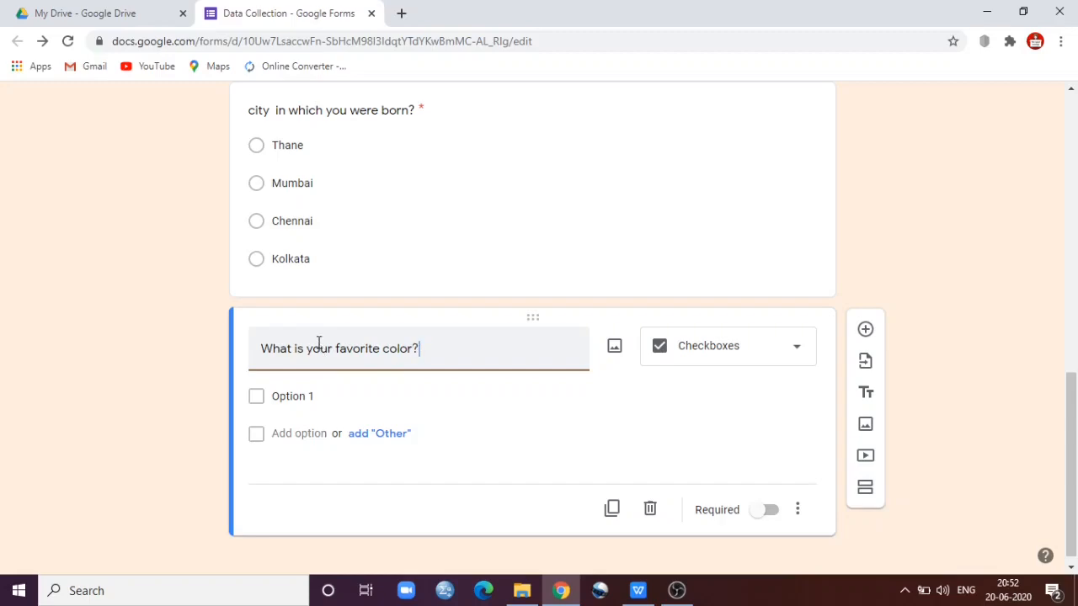
Step: Enter Red, Yellow, Green and White as the options of the favorite color question
click(294, 396)
text(Red)
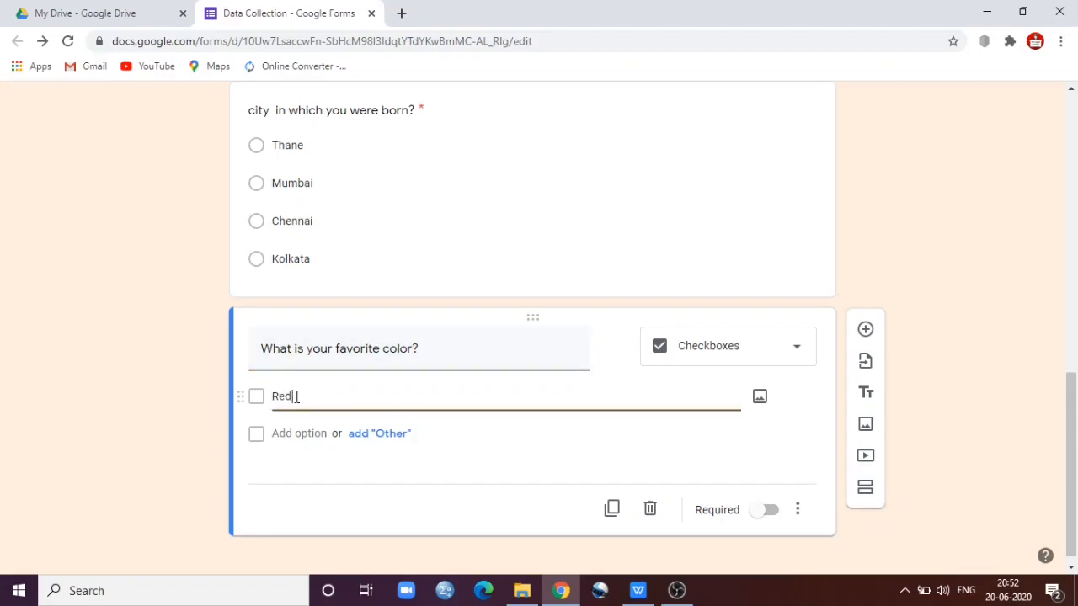
click(291, 434)
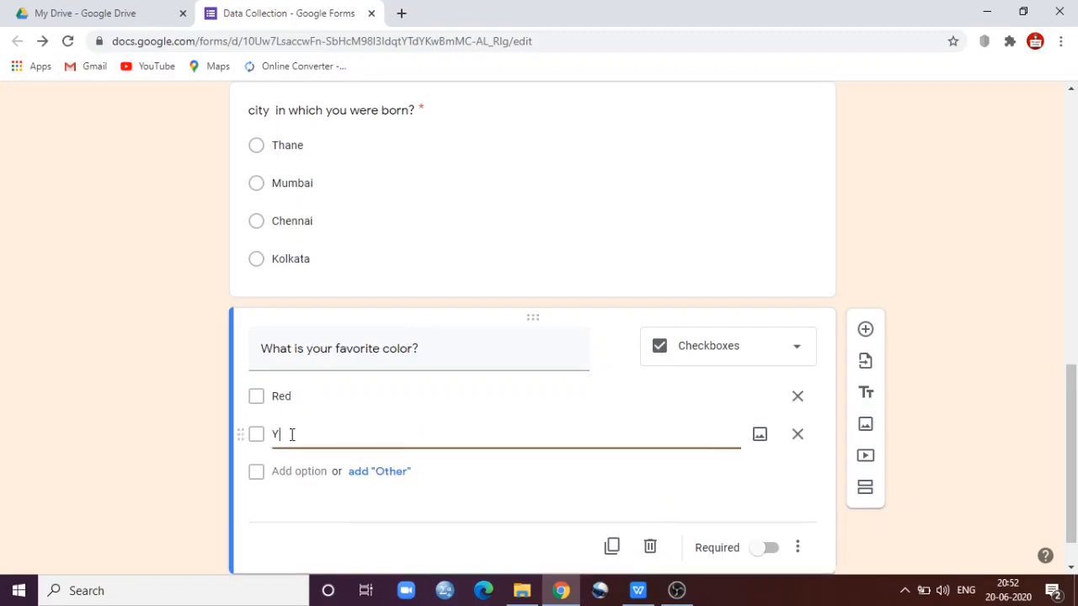
text(Yes)
text(ow)
click(289, 474)
text(Green)
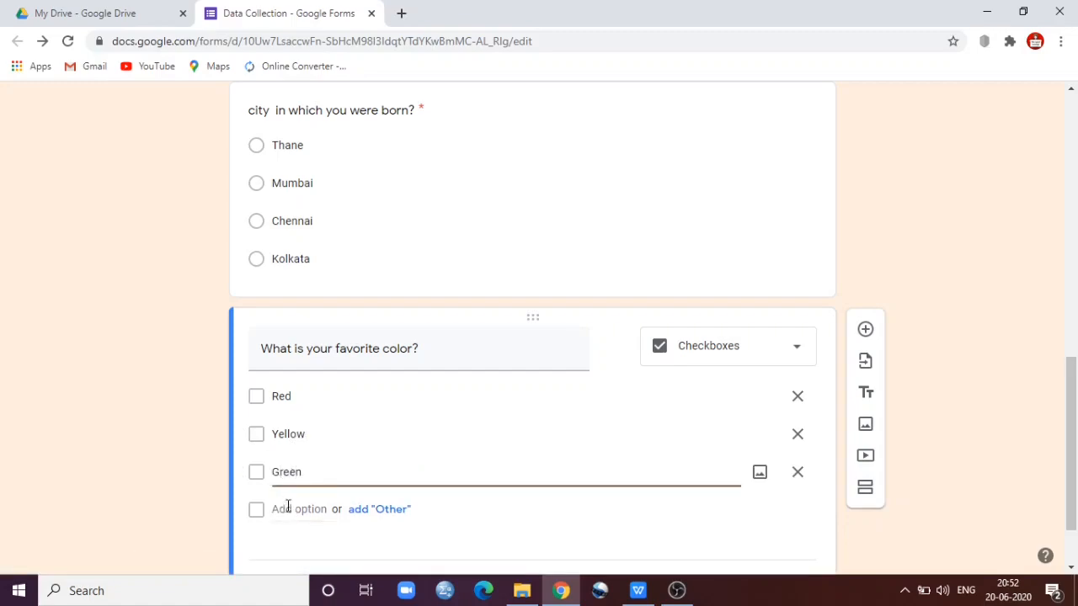
click(287, 511)
text(White)
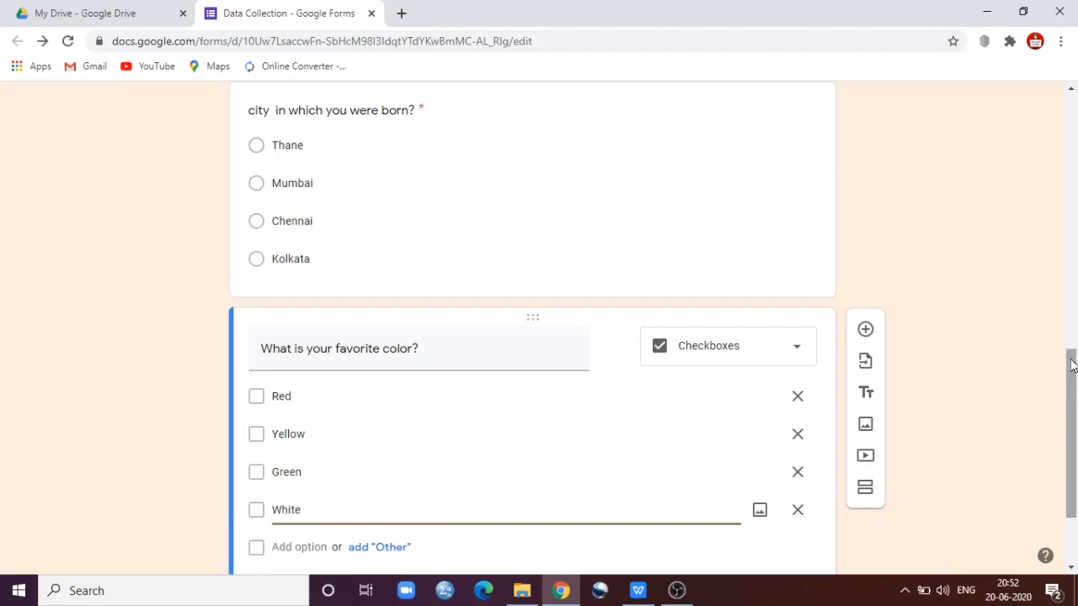
drag(1073, 371, 1073, 412)
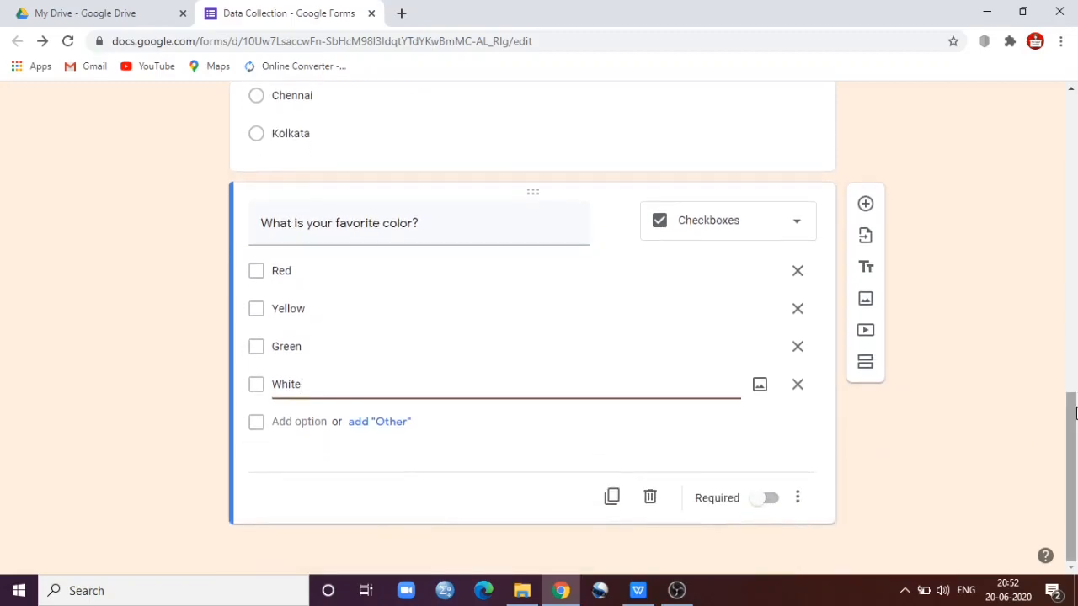
Step: Compare the multiple choice options of the birth city question with the checkbox options of the favorite color question
scroll(429, 330, up, 3)
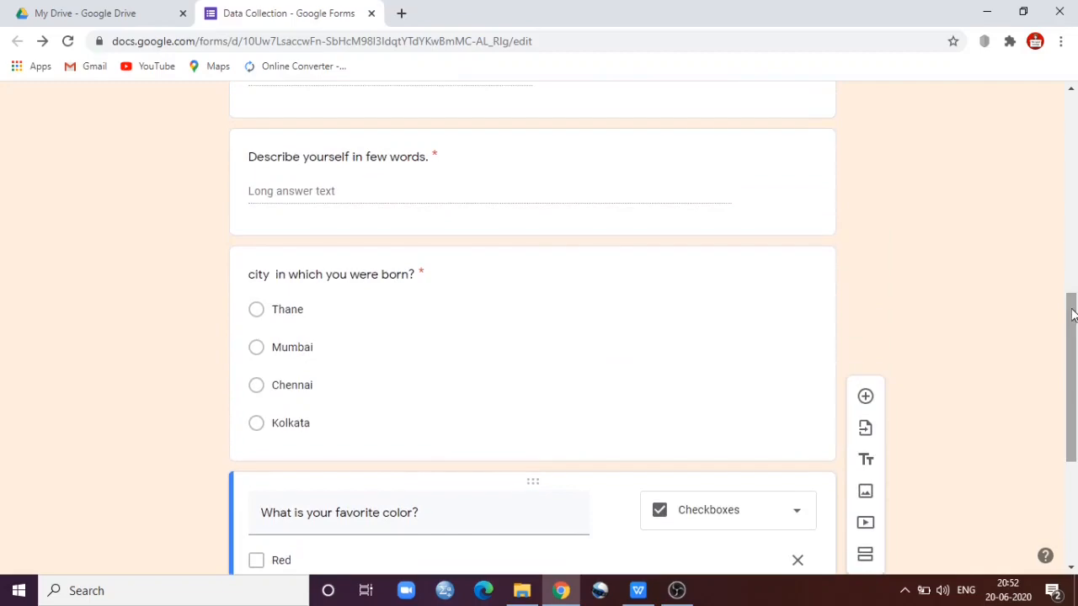
click(646, 303)
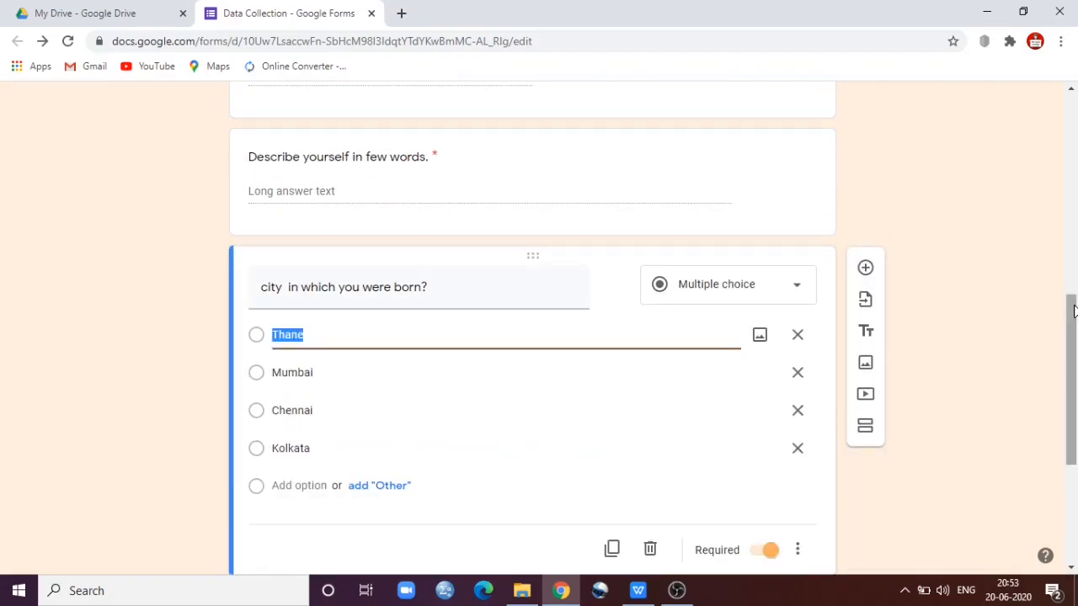
drag(1072, 320, 1075, 355)
click(528, 401)
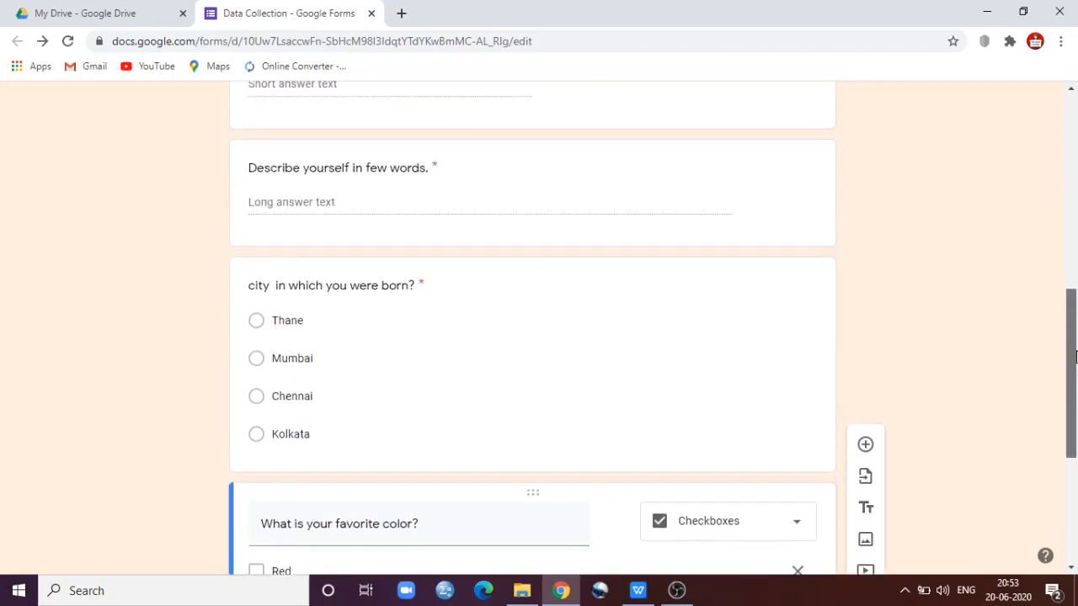
click(514, 326)
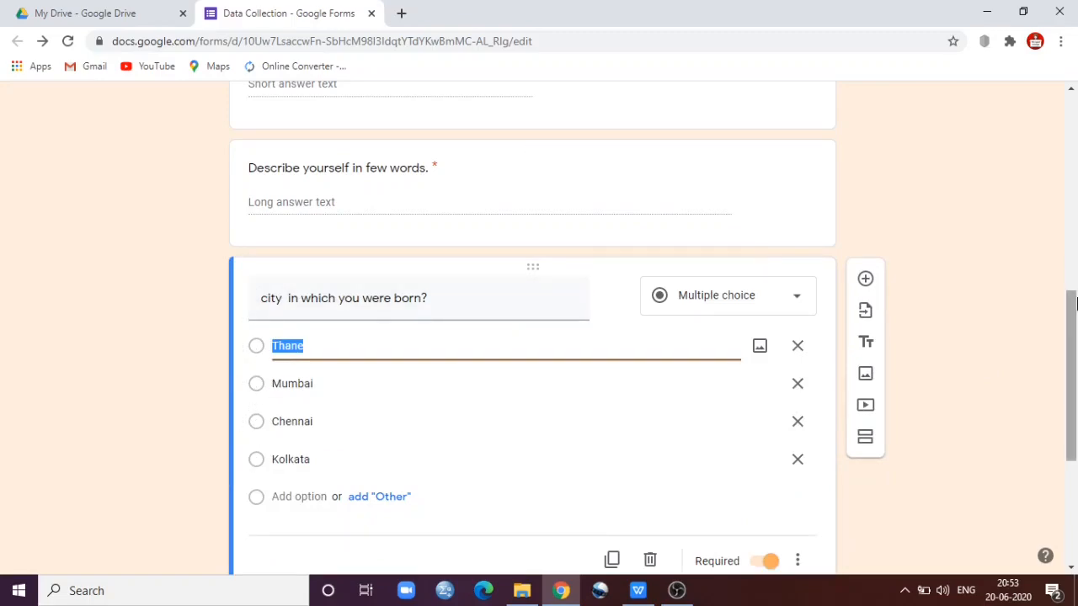
drag(1073, 326, 1073, 476)
click(488, 478)
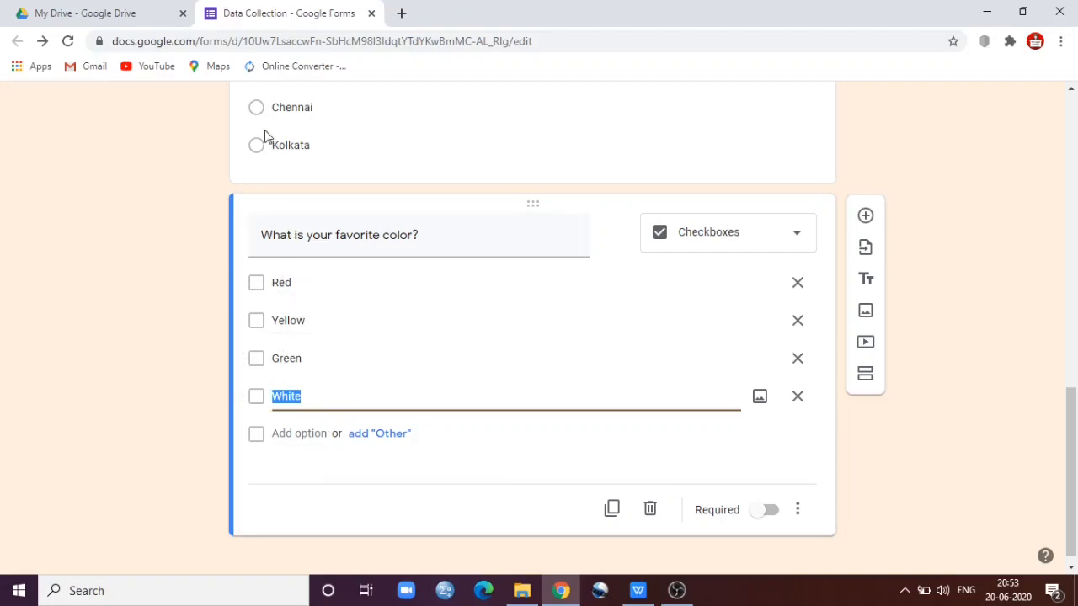
drag(1070, 418, 1069, 507)
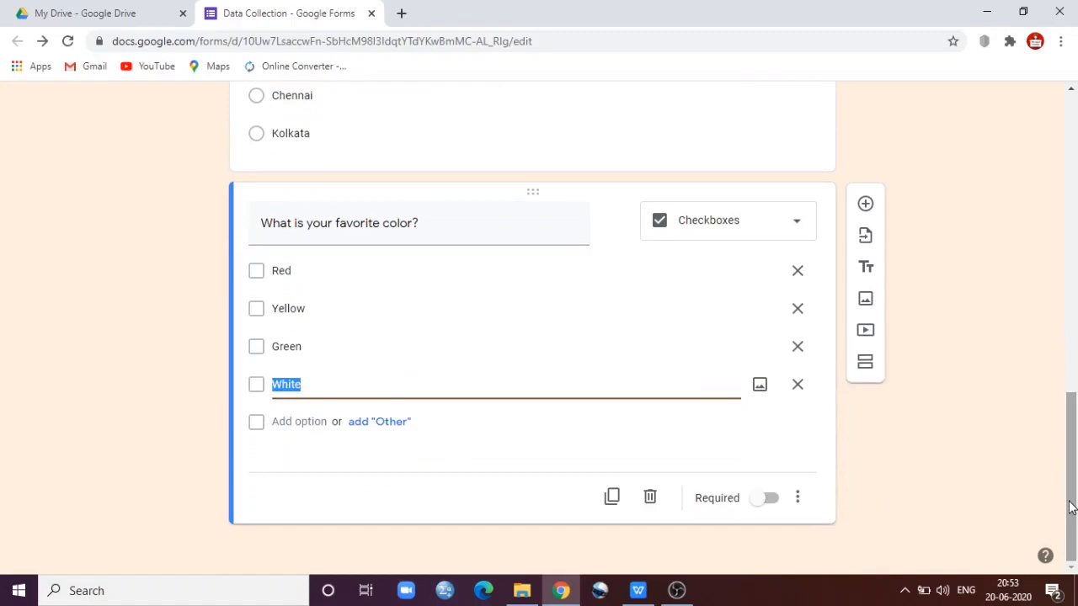
Step: Make the favorite color question required and add a new Dropdown question below it
click(768, 497)
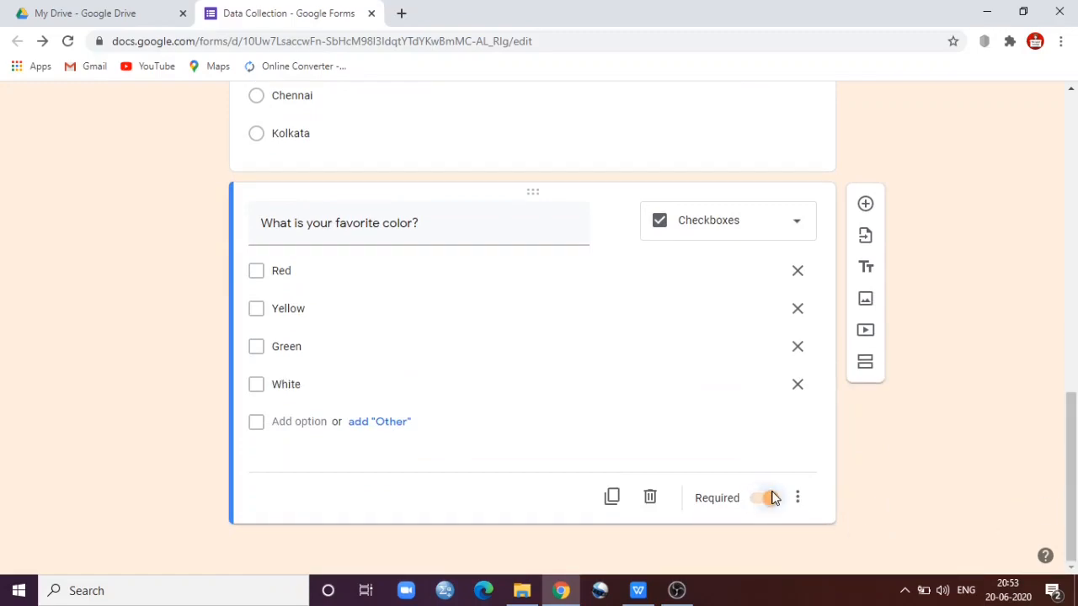
click(871, 208)
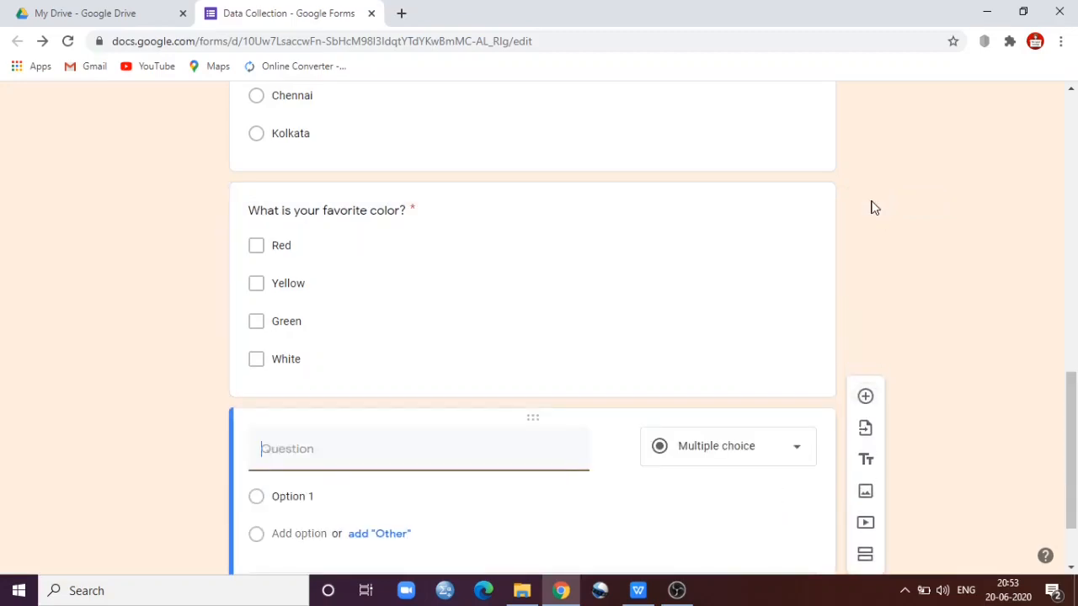
click(740, 447)
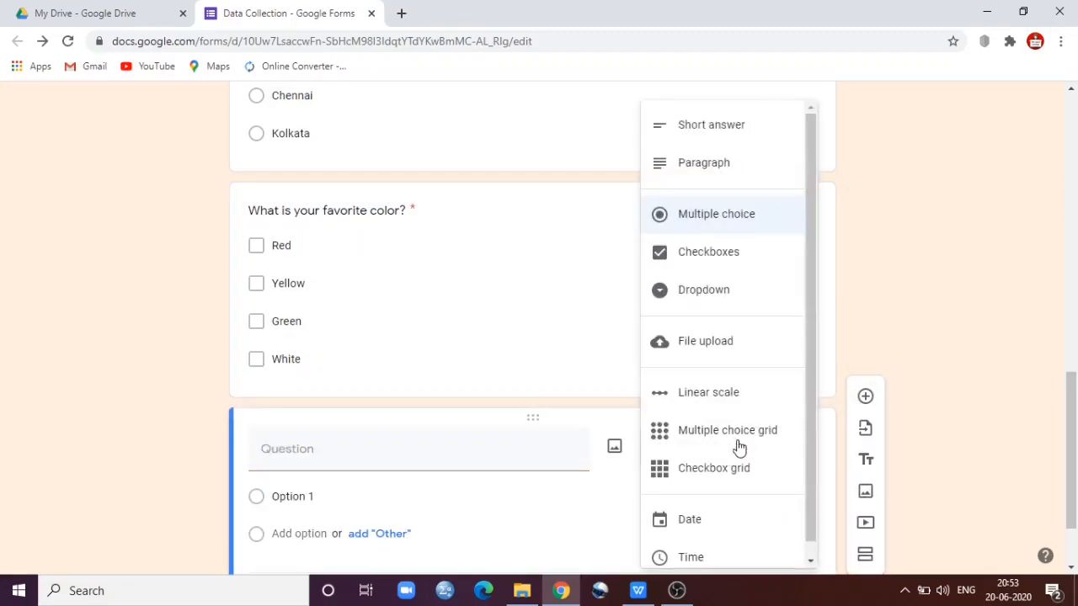
click(705, 289)
Step: Title the Dropdown question "Country you belong to?"
click(387, 454)
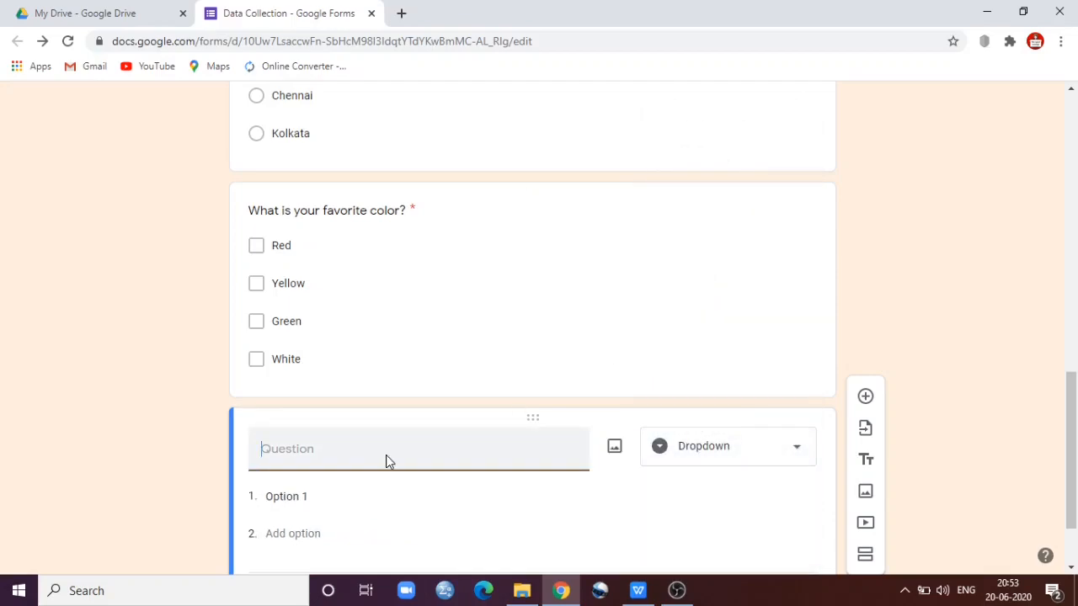
text(Country you bel)
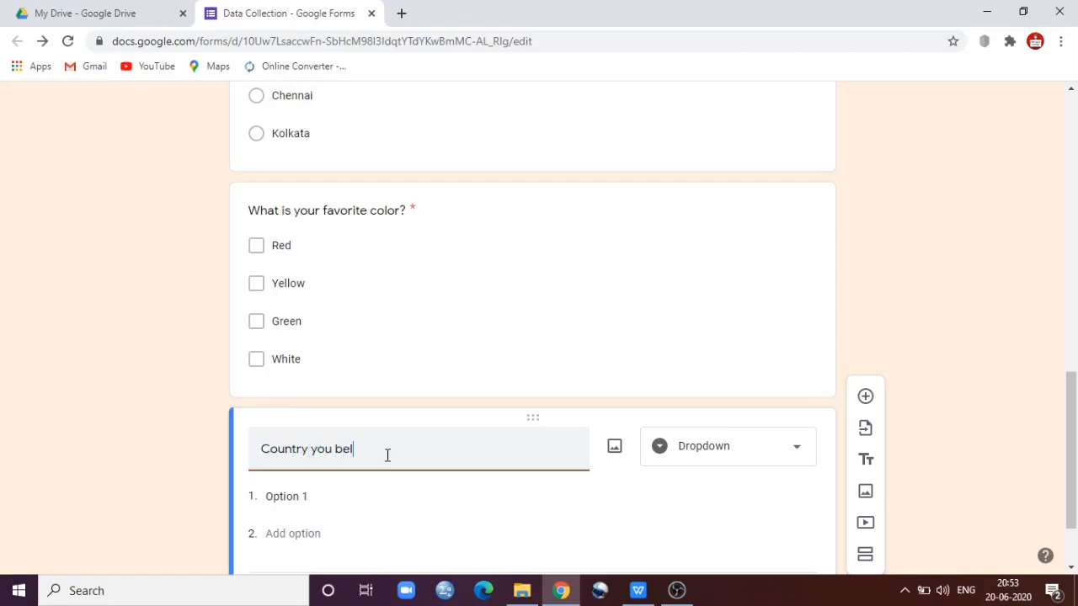
text(ong to)
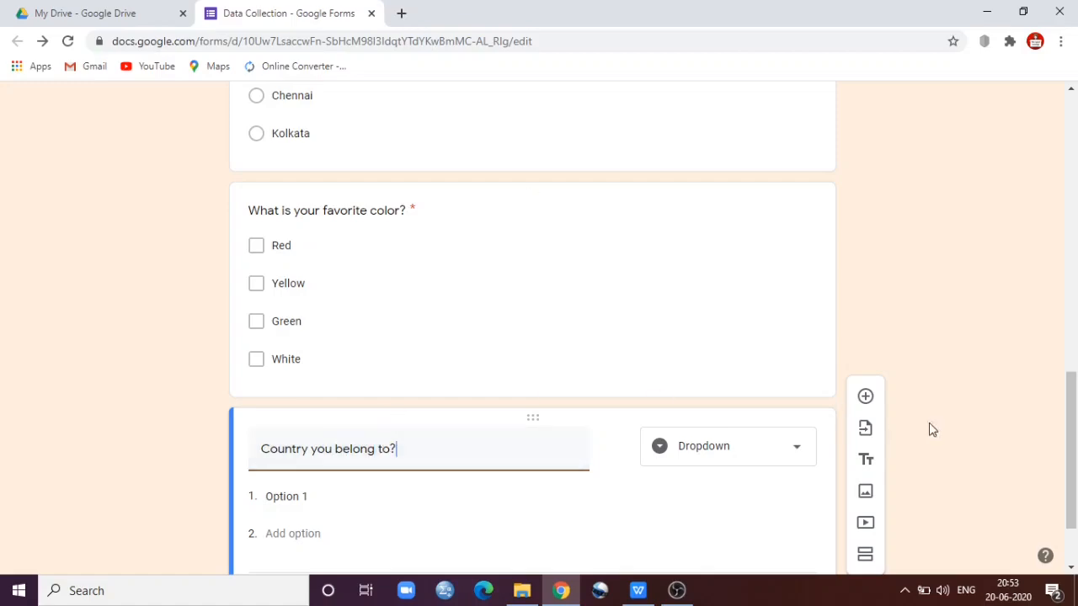
Step: Enter India, Japan, Canada and America as the options of the country question and make it required
drag(1073, 388, 1072, 422)
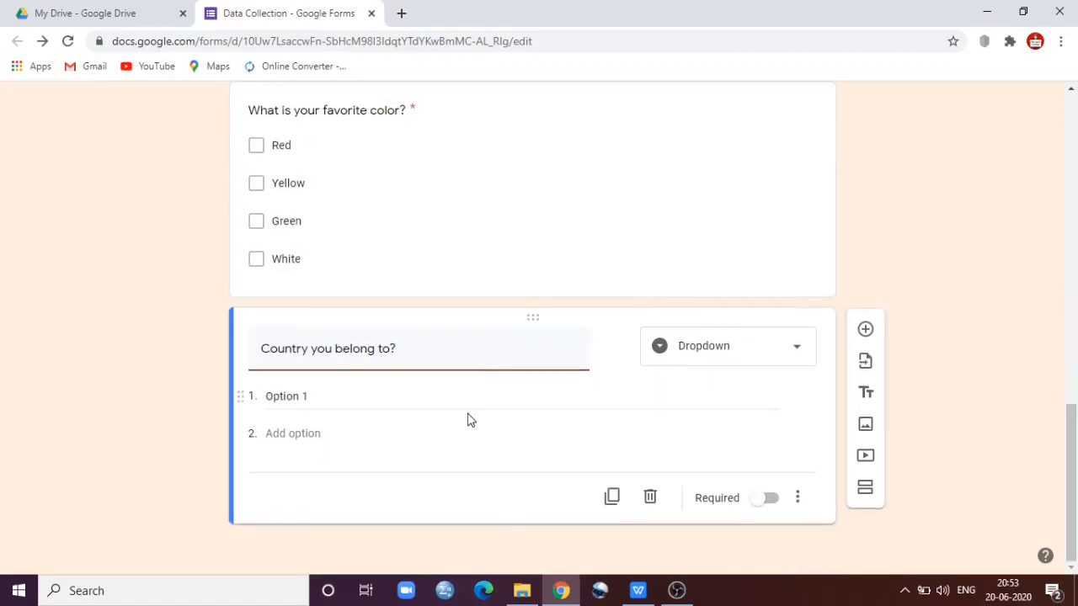
click(327, 401)
text(India)
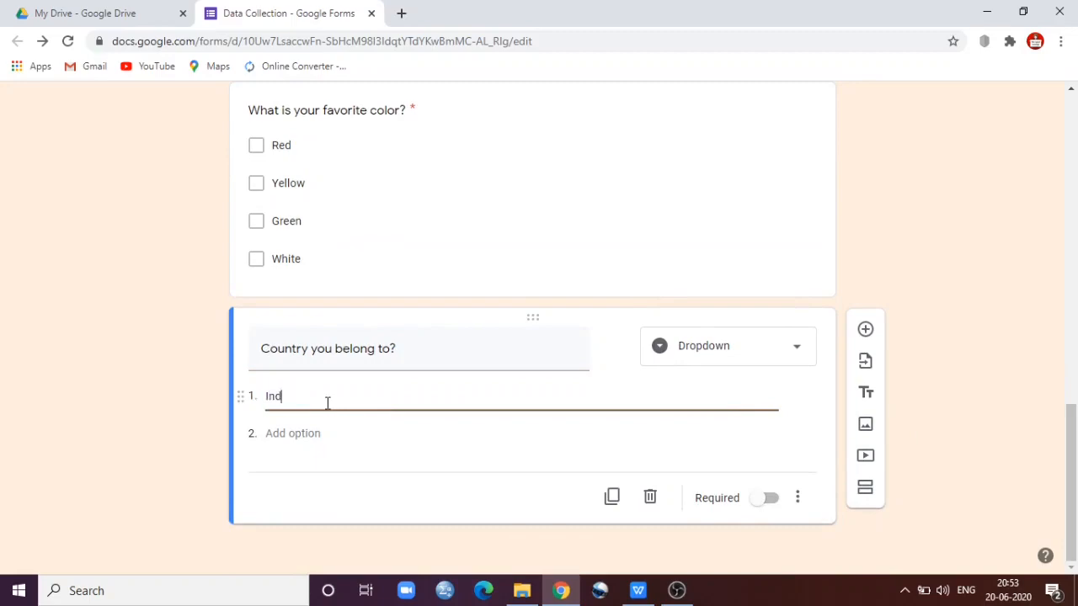
click(308, 434)
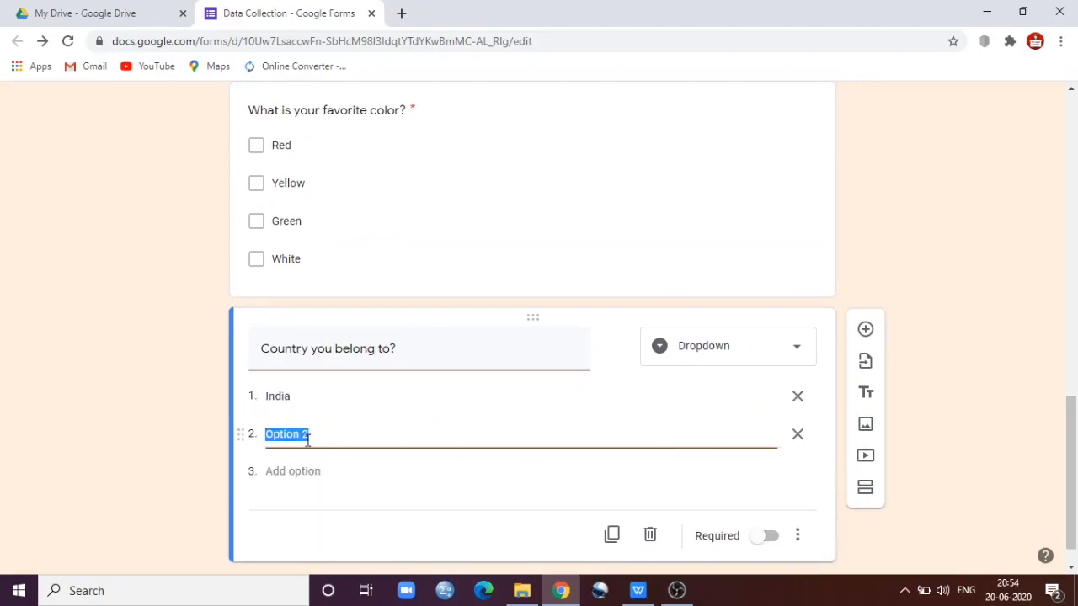
text(Japan)
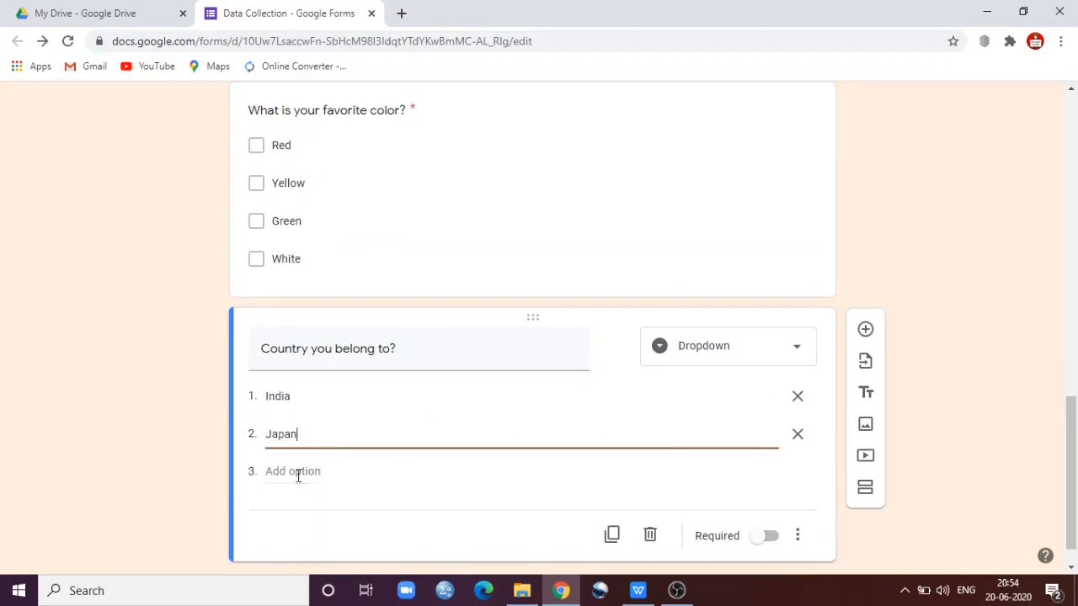
click(296, 472)
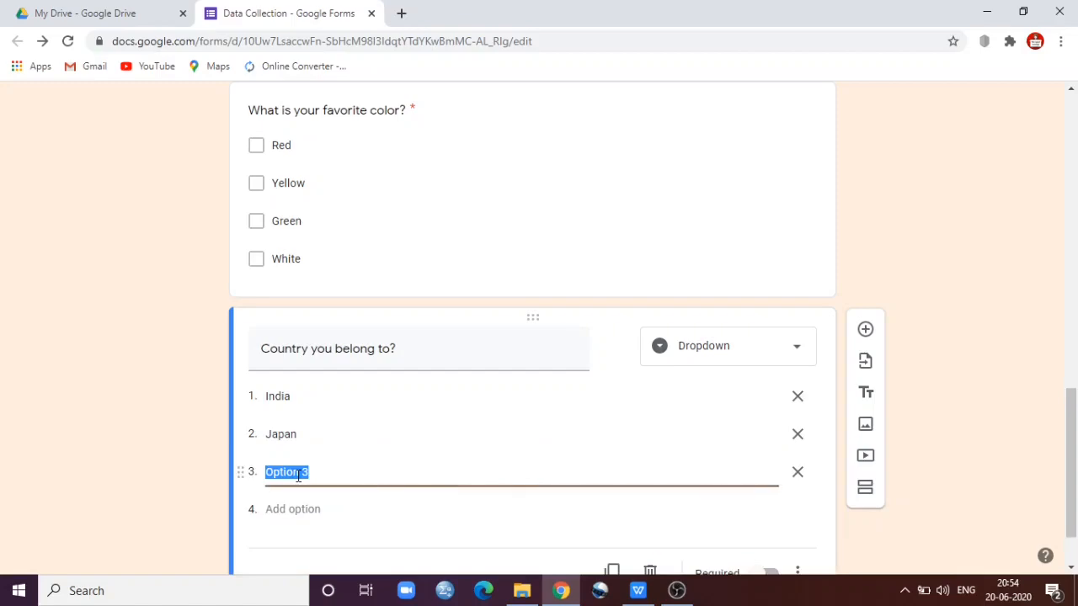
text(Canada)
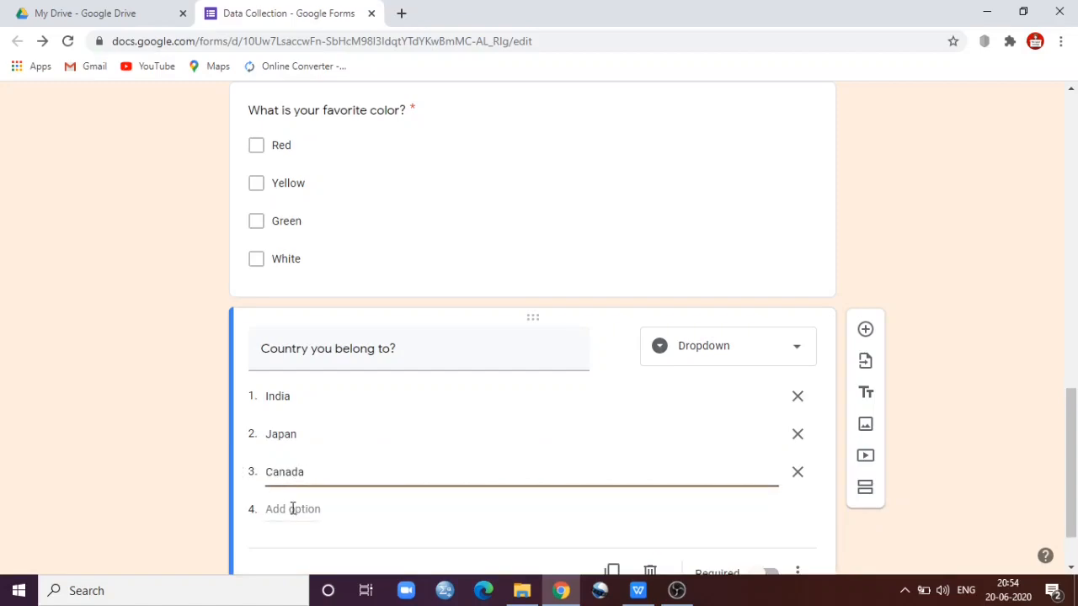
click(292, 508)
text(America)
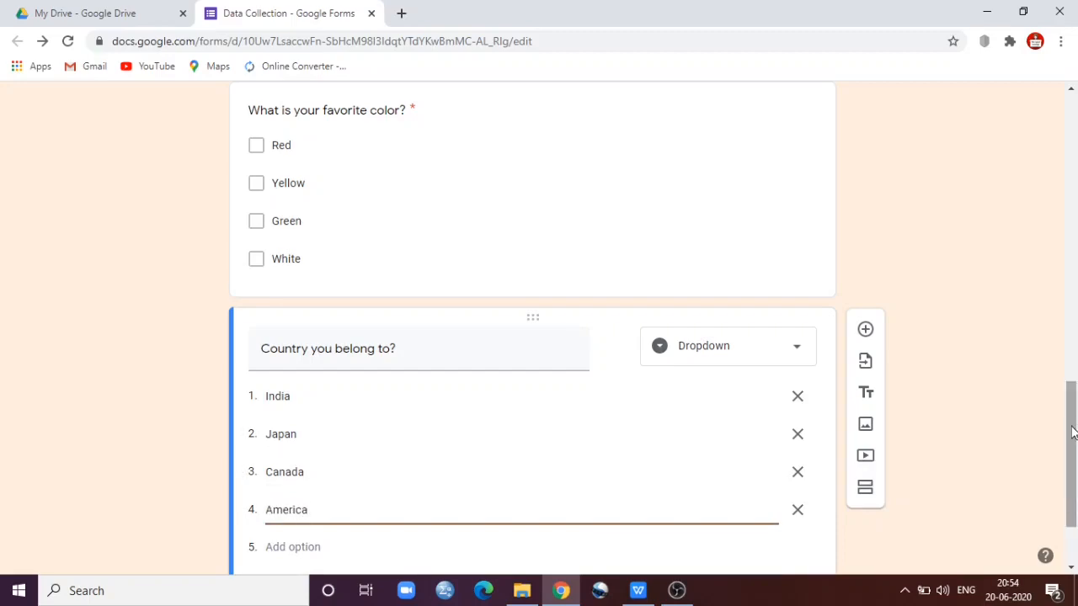
drag(1072, 432, 1073, 482)
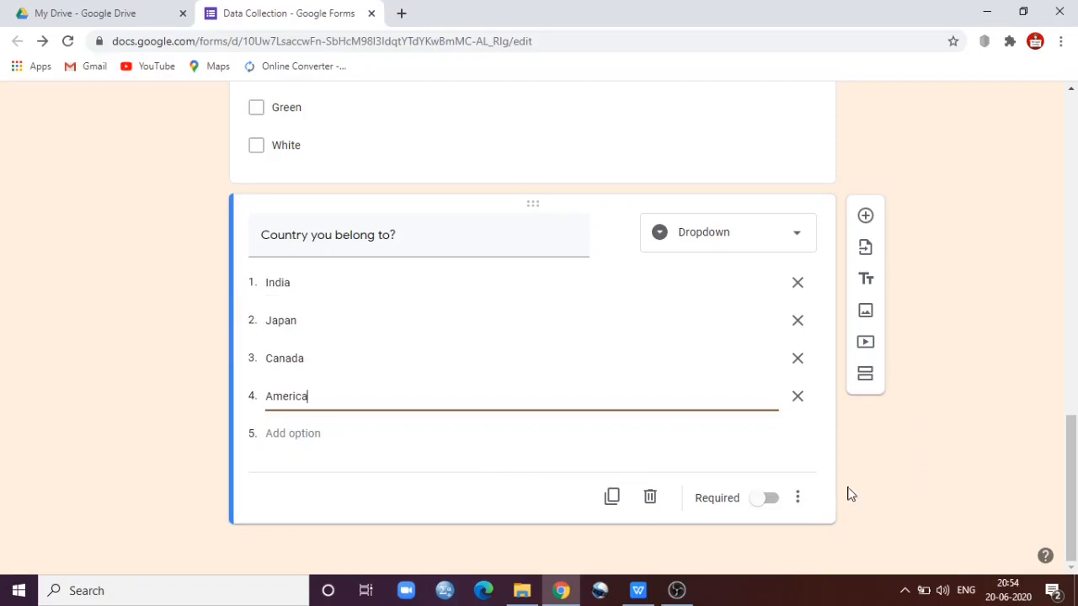
click(773, 505)
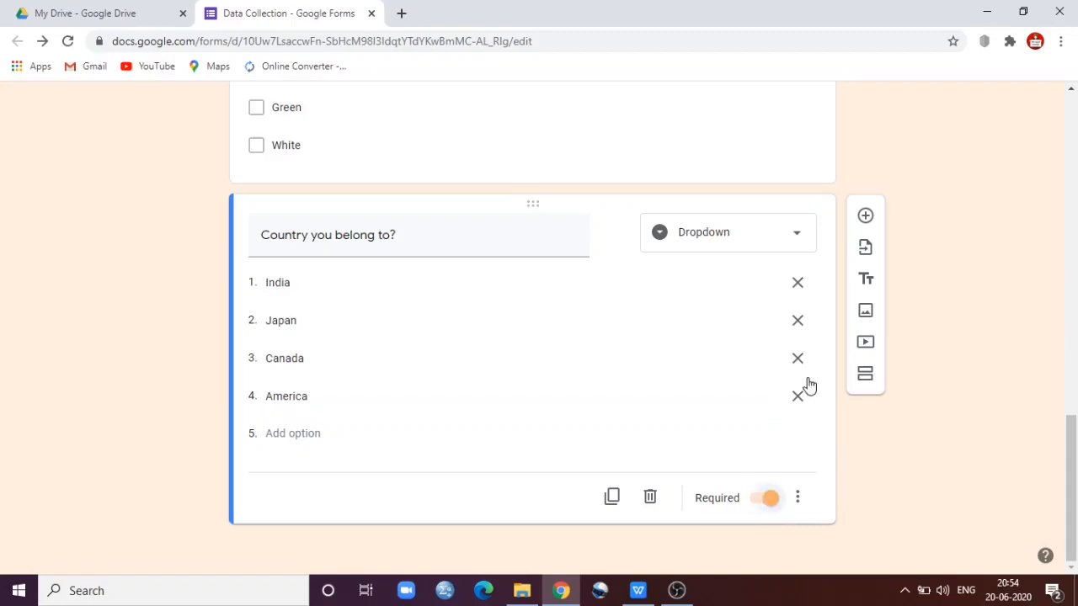
Step: Add a File upload question below the country question and agree to let respondents upload files to Drive
click(865, 217)
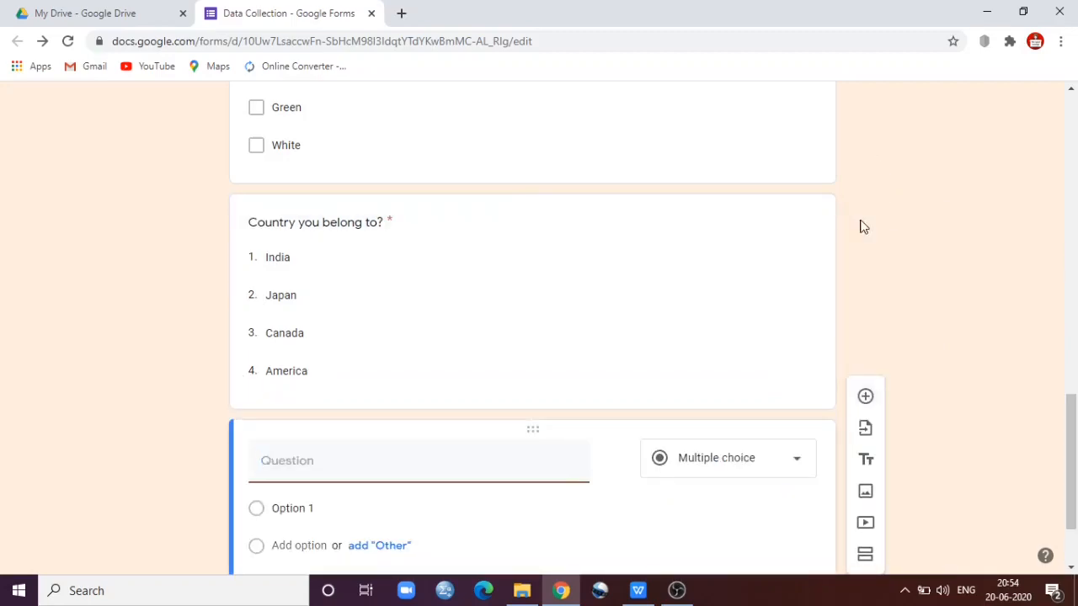
click(767, 455)
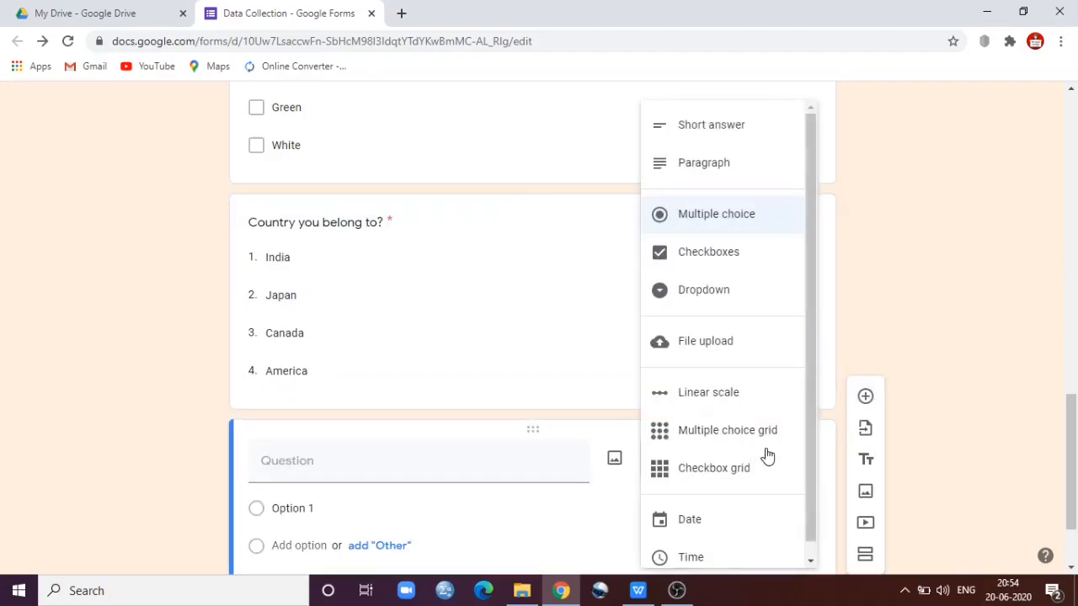
click(741, 350)
drag(1071, 424, 1074, 492)
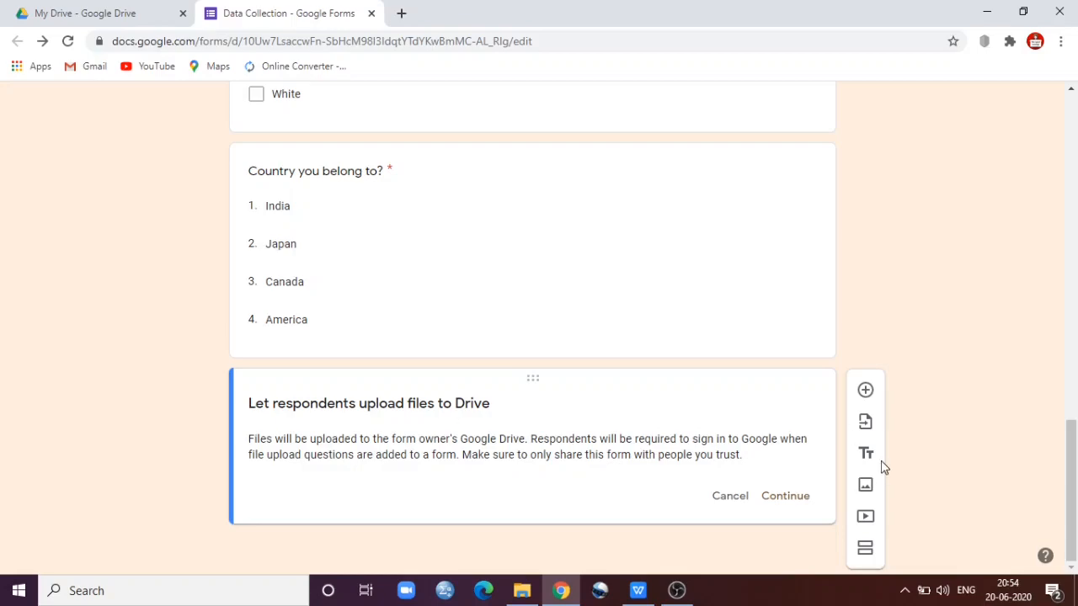
click(790, 503)
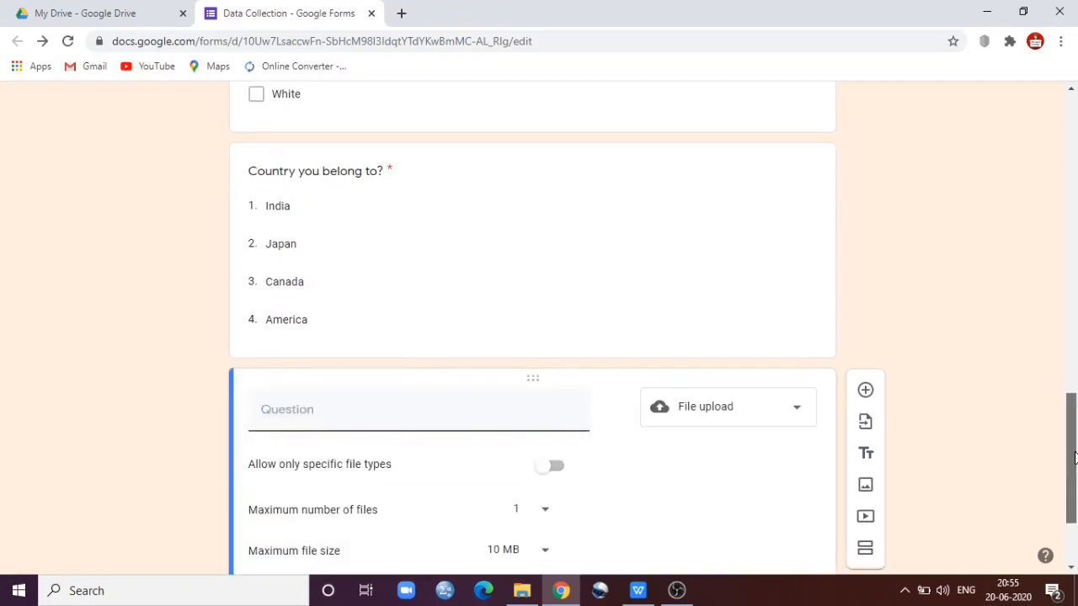
Step: Restrict the file upload question to the specific file types Document, PDF, Image, Audio and Drawing
drag(1074, 458, 1075, 524)
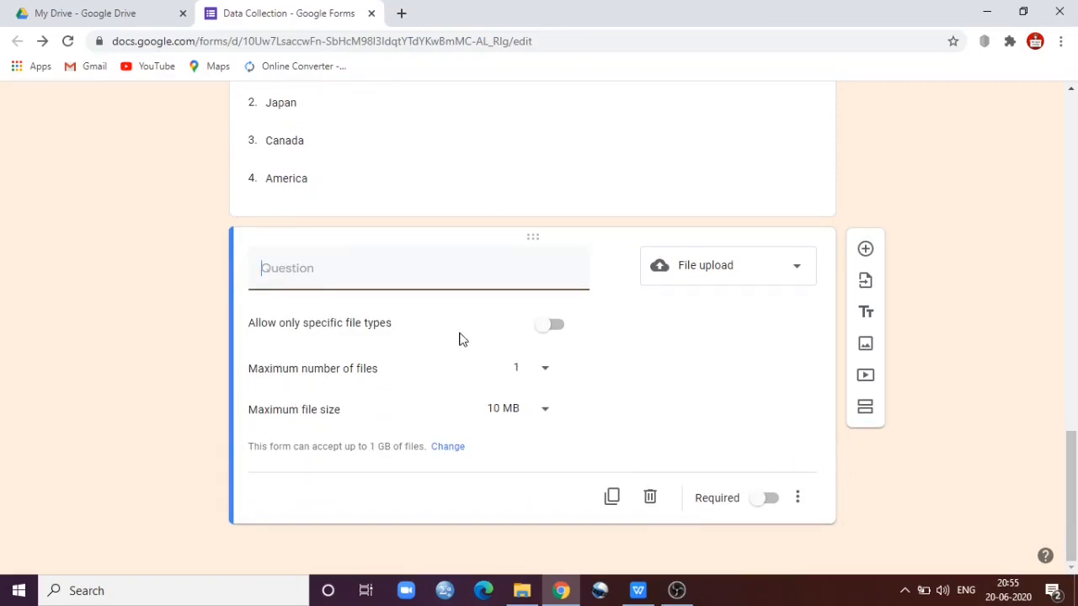
click(558, 327)
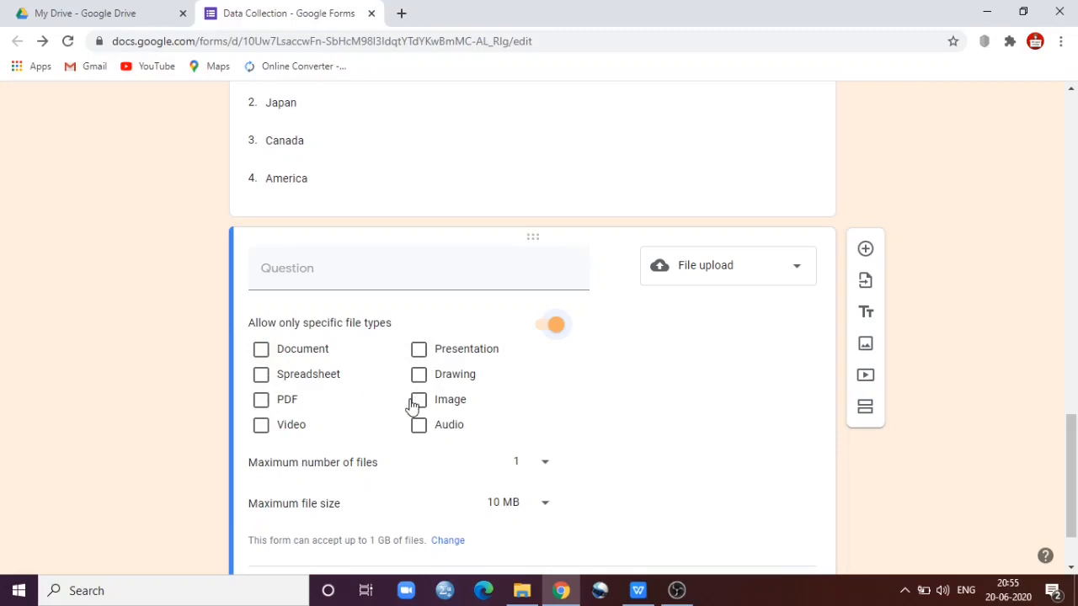
click(553, 328)
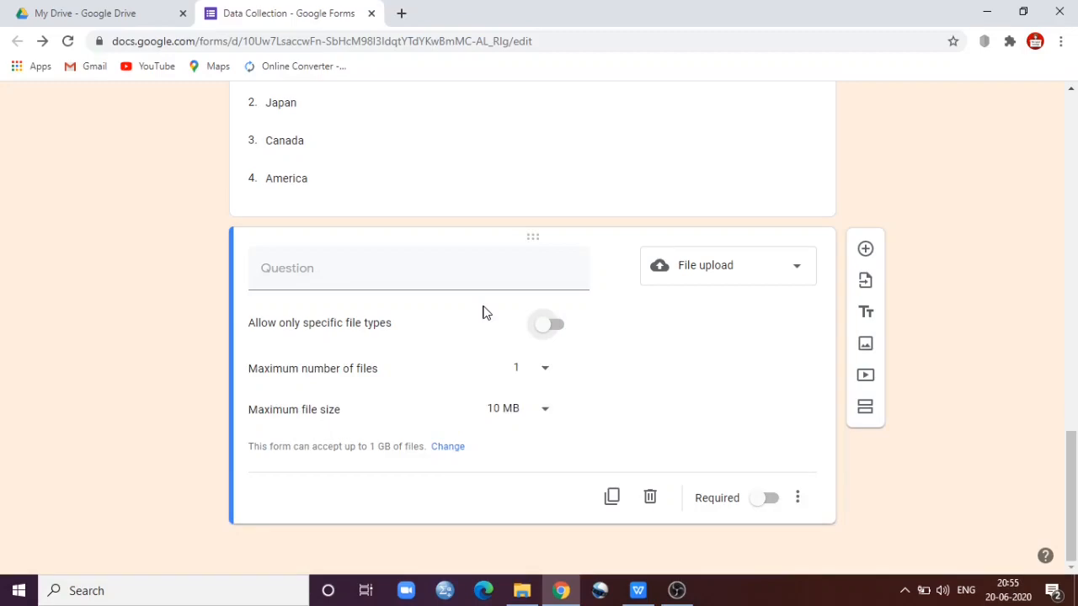
click(560, 327)
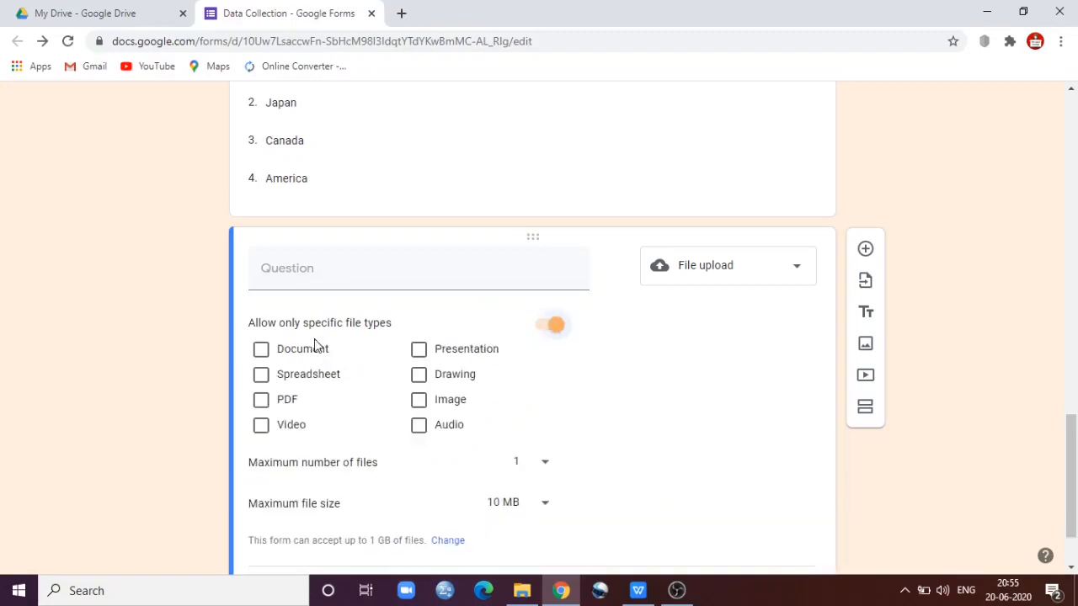
click(268, 348)
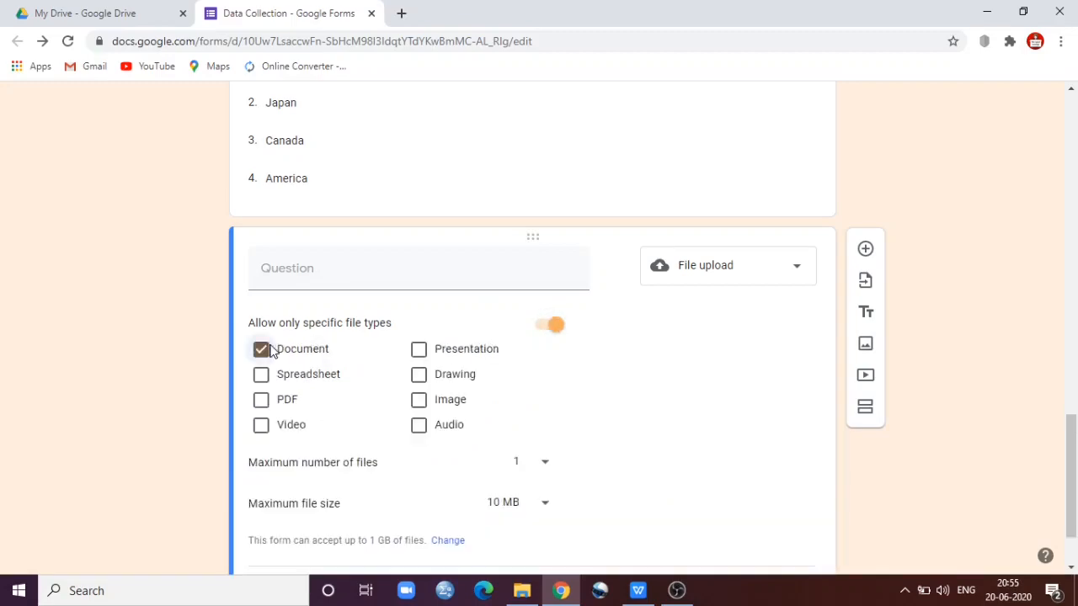
click(262, 402)
click(420, 402)
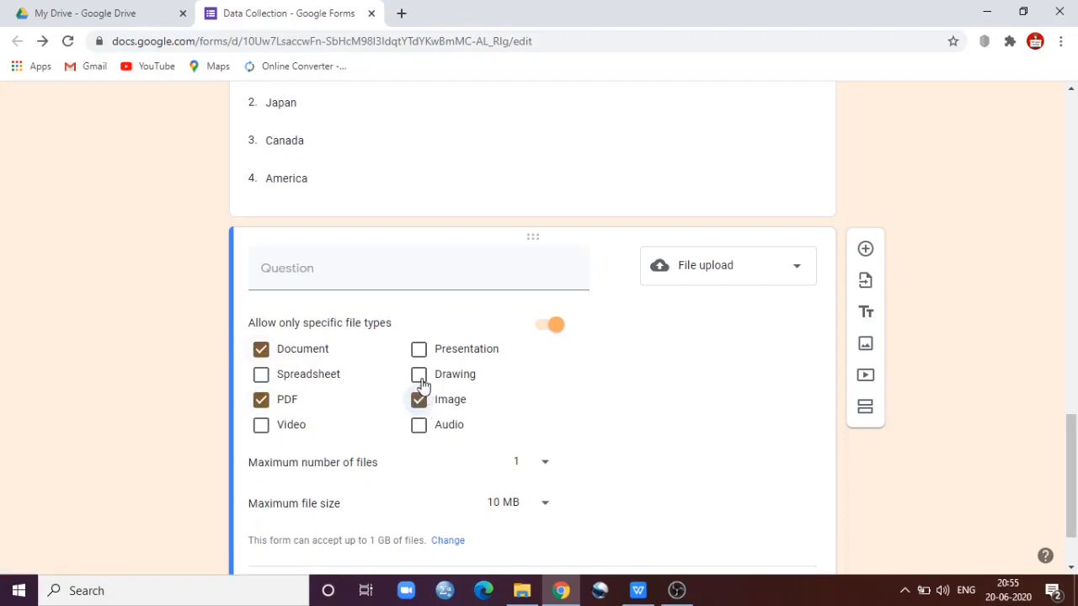
click(417, 428)
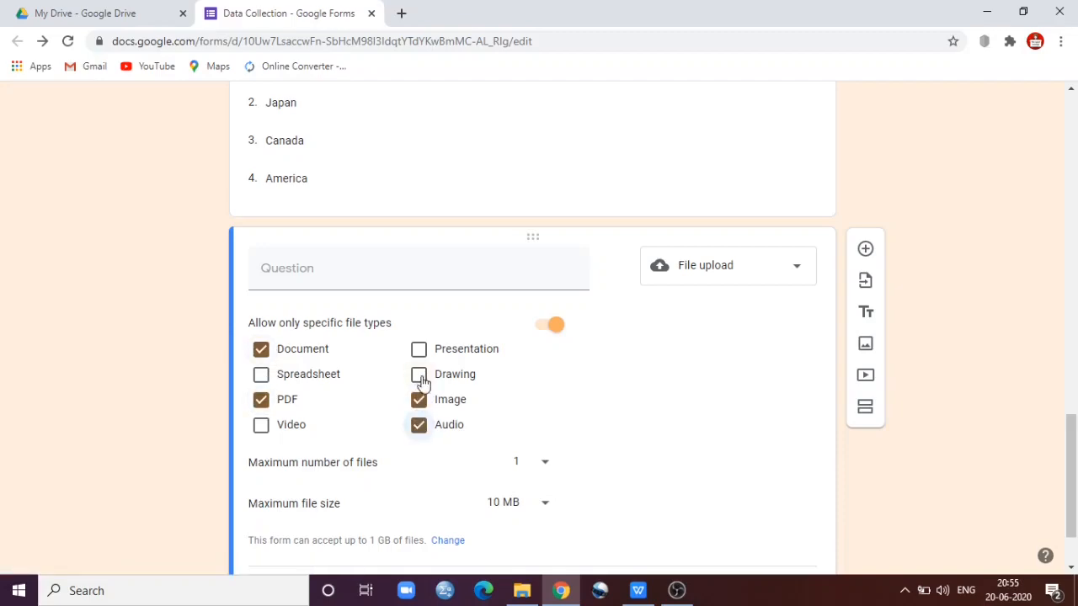
click(424, 380)
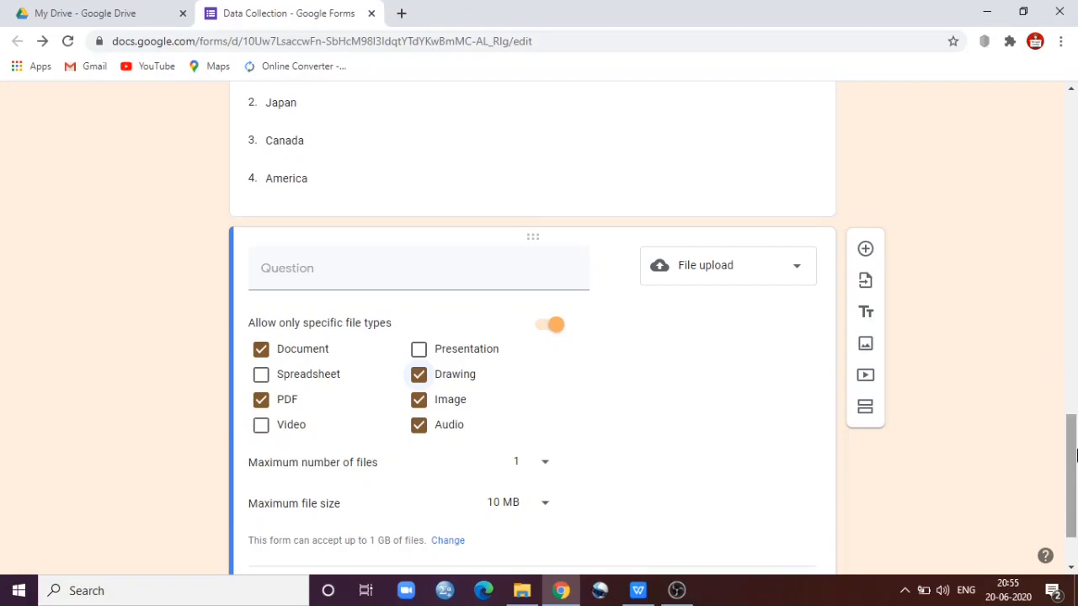
Step: Set the file upload question's maximum number of files to 5 and look through the available maximum file sizes
drag(1074, 457, 1075, 481)
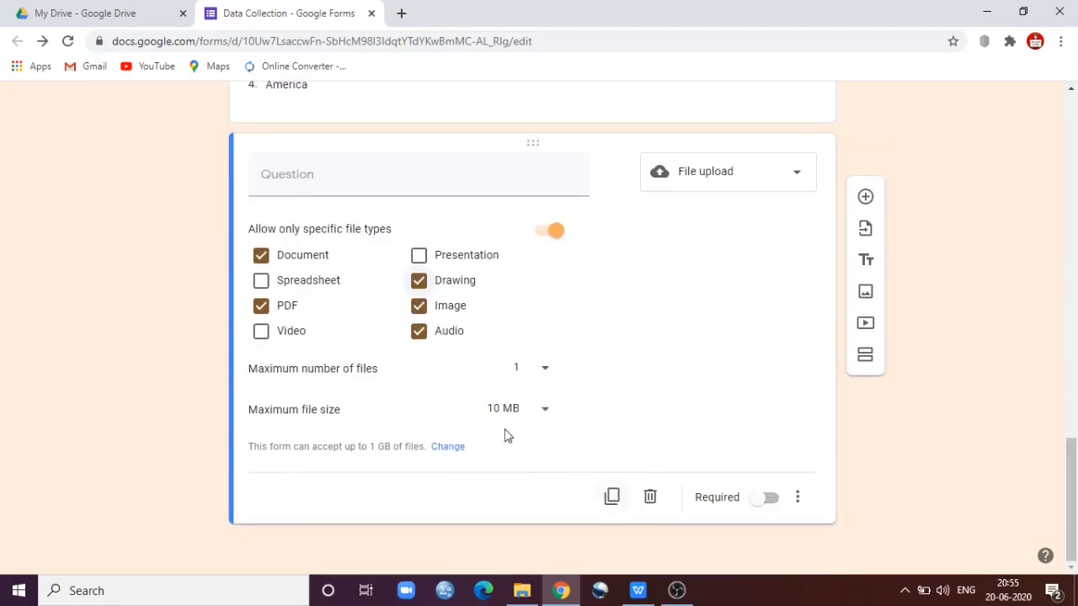
click(547, 374)
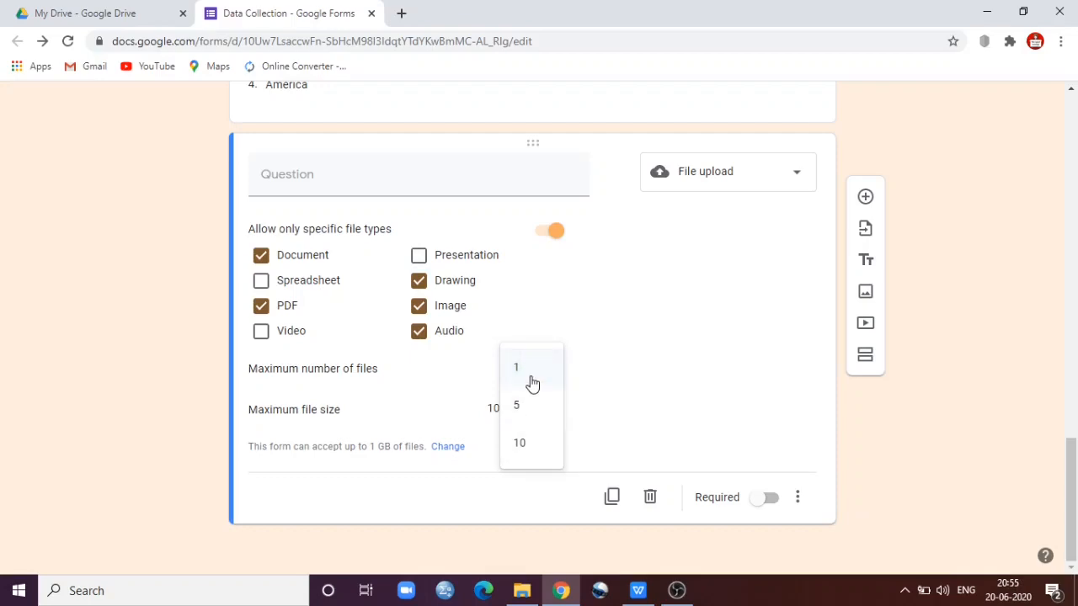
click(530, 412)
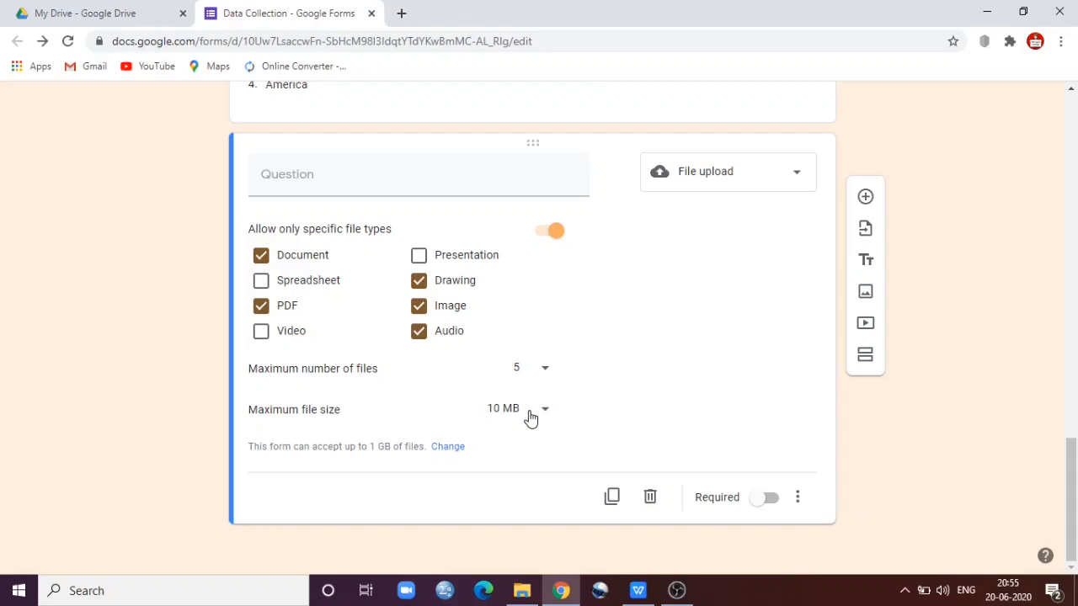
click(545, 412)
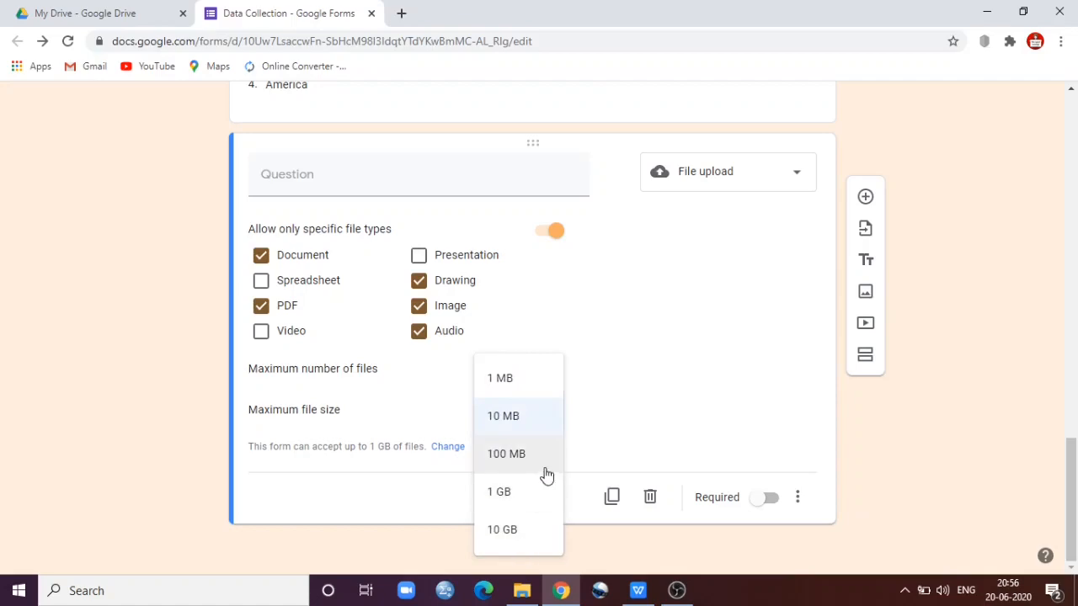
click(680, 358)
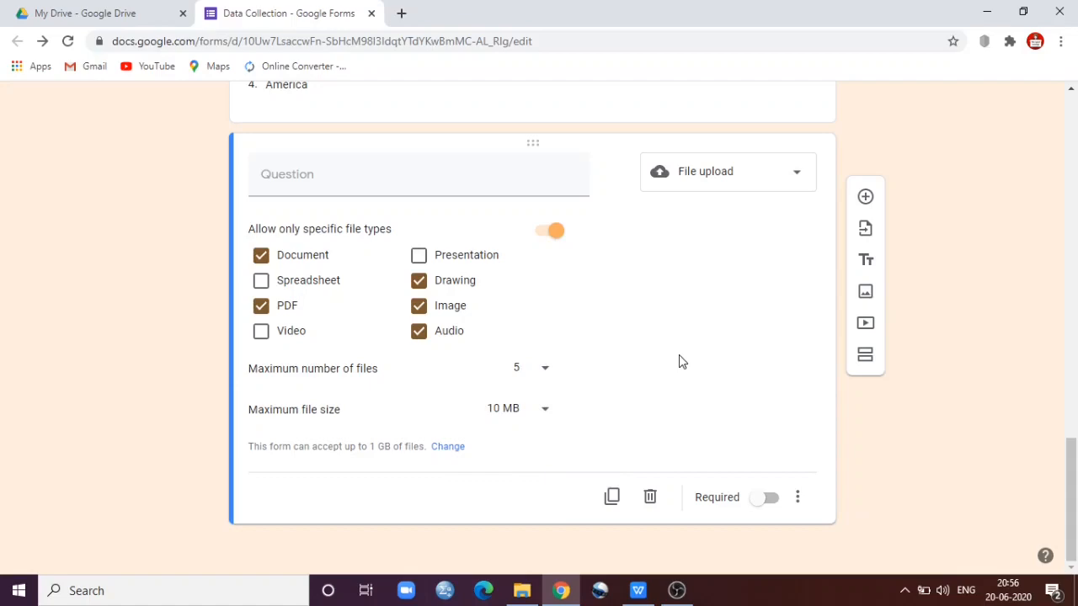
Step: Make the file upload question required
click(791, 498)
click(775, 503)
click(772, 501)
Step: Title the file upload question "Upload your ID proof" and remove Audio from its allowed file types
click(427, 181)
text(Up)
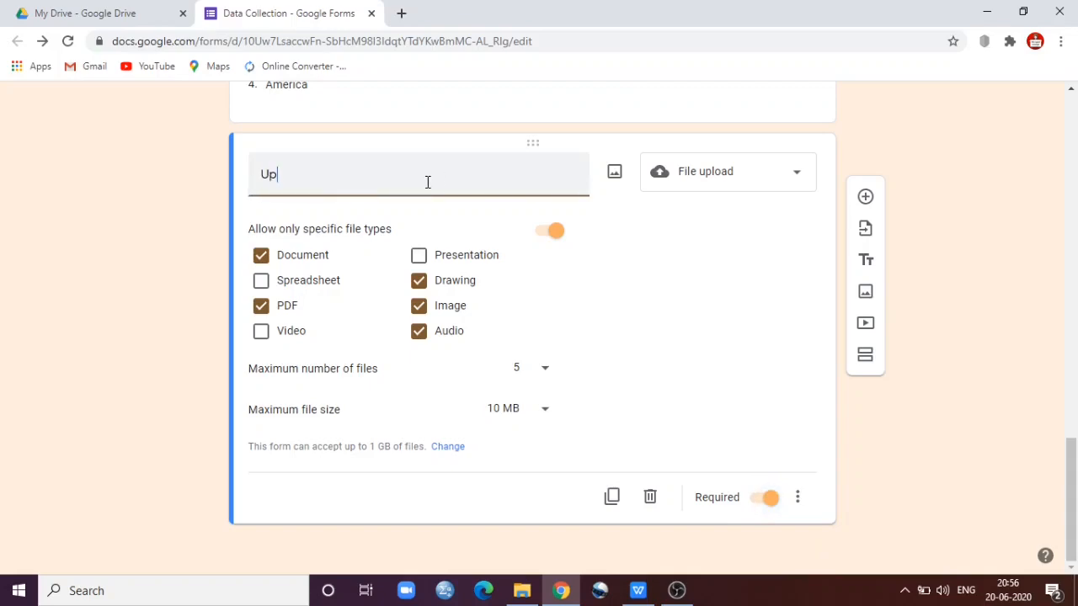
text(load your ID proof)
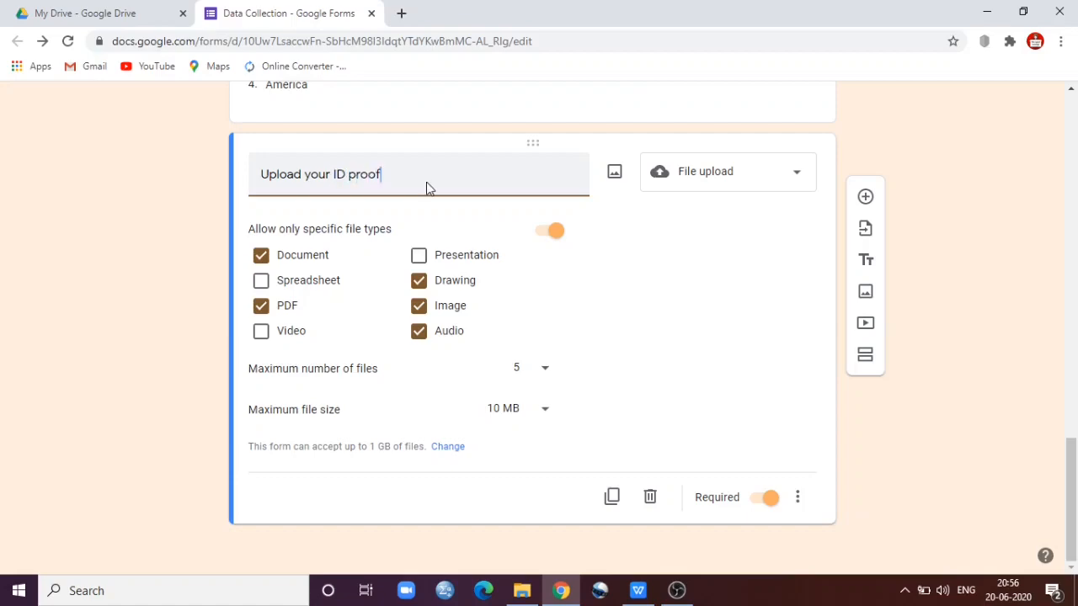
click(421, 335)
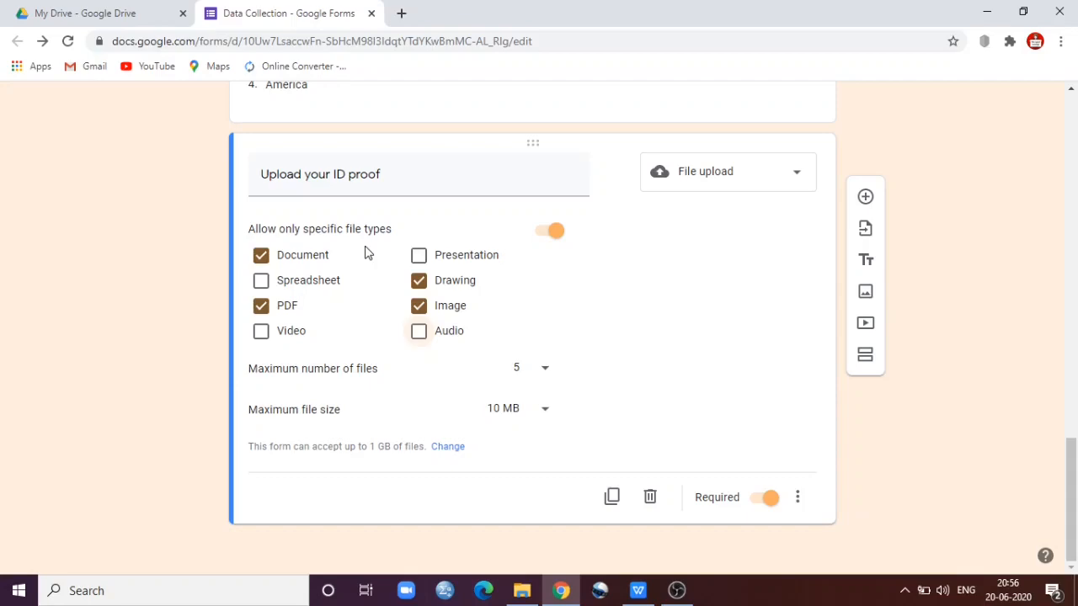
Step: Add a Multiple choice grid question below the ID proof question and title it "Match the Following"
click(865, 195)
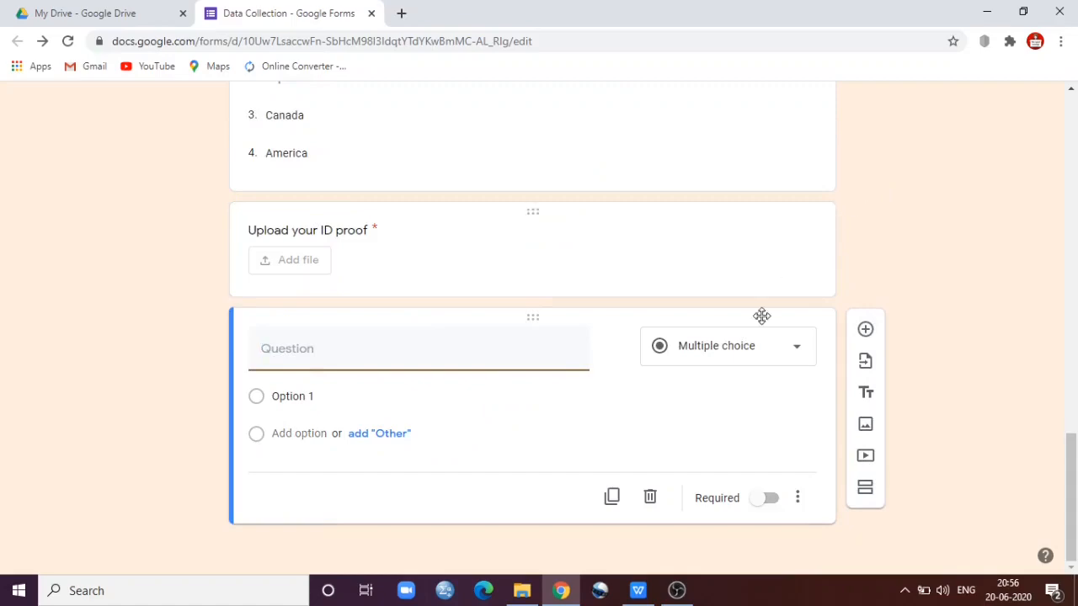
click(742, 352)
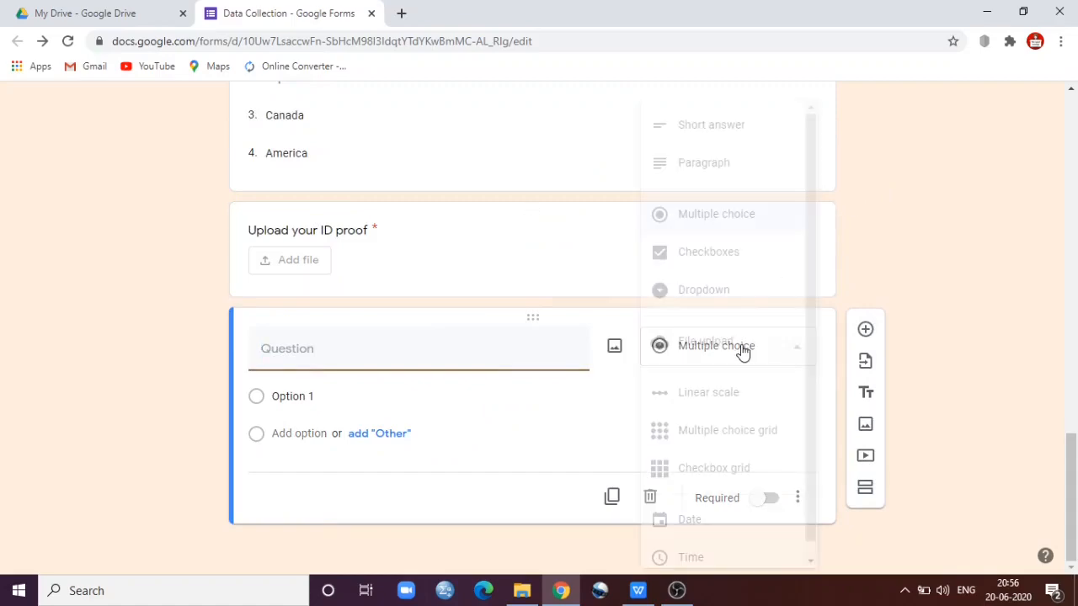
click(738, 432)
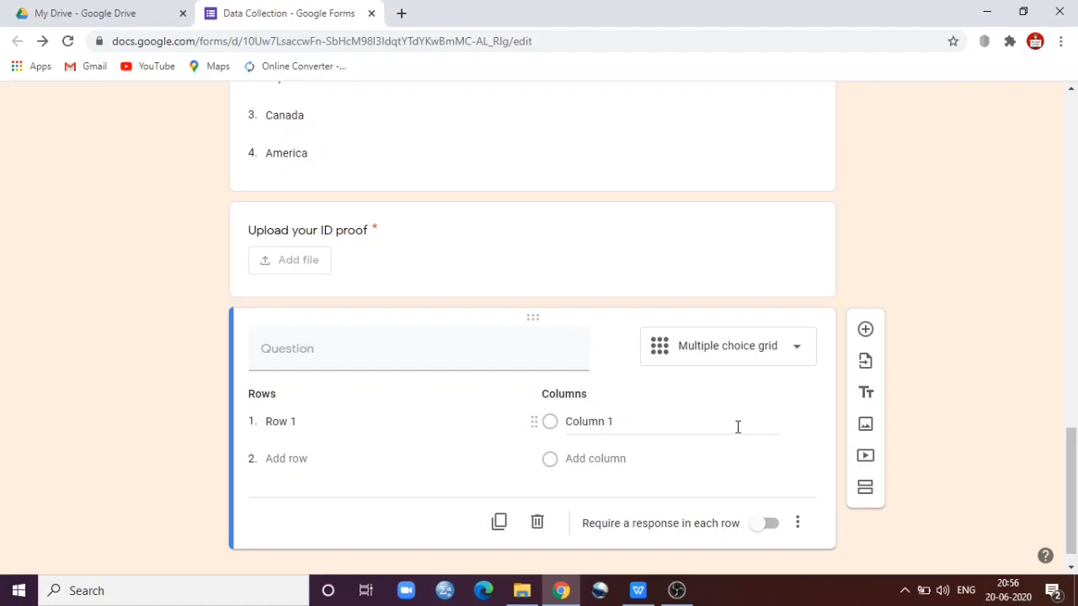
click(361, 342)
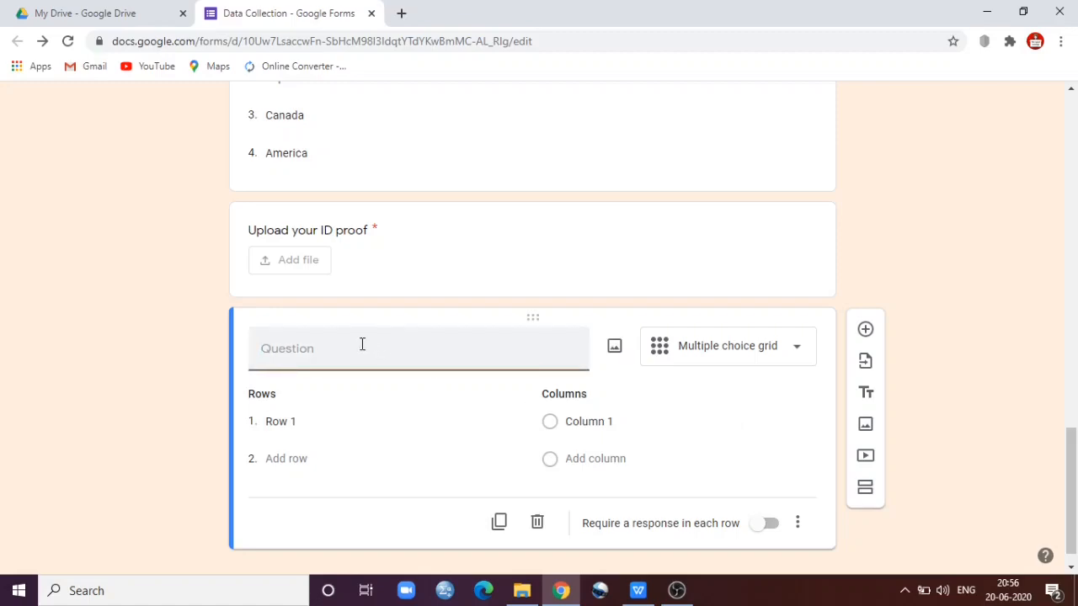
text(Match the Following)
Step: Enter Leaf, Wood, Sky and Rose as the rows of the "Match the Following" grid
click(311, 425)
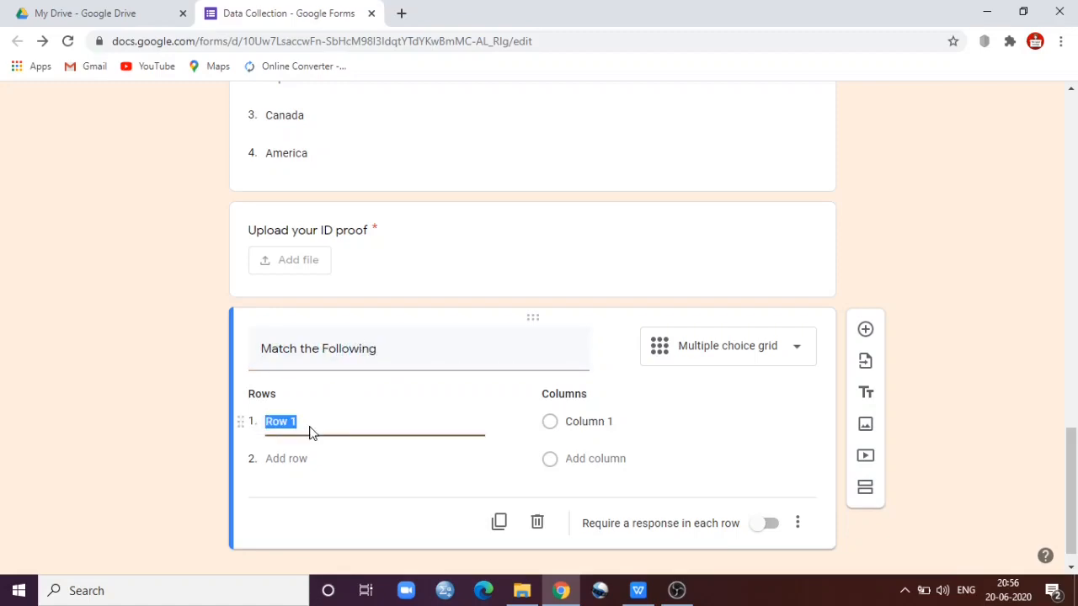
text(Leaf)
click(296, 459)
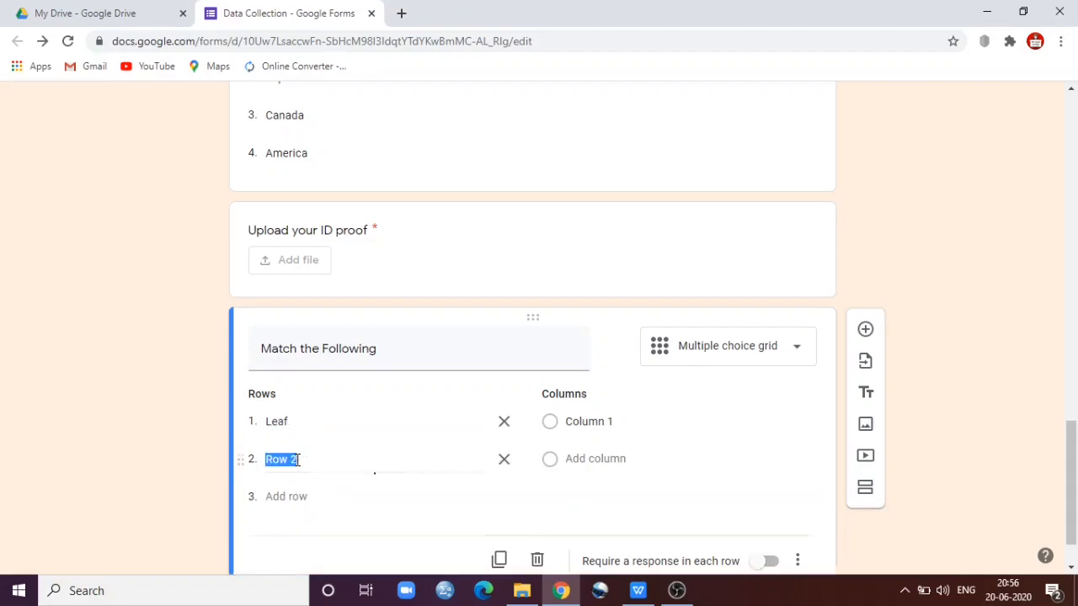
text(Wood)
click(291, 496)
text(Sky)
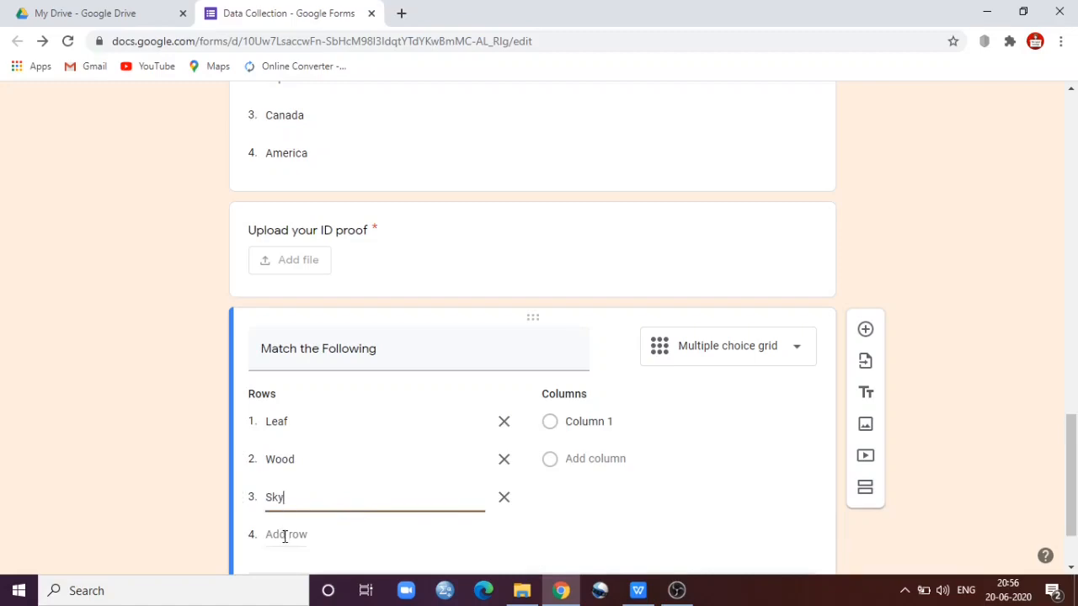
click(287, 536)
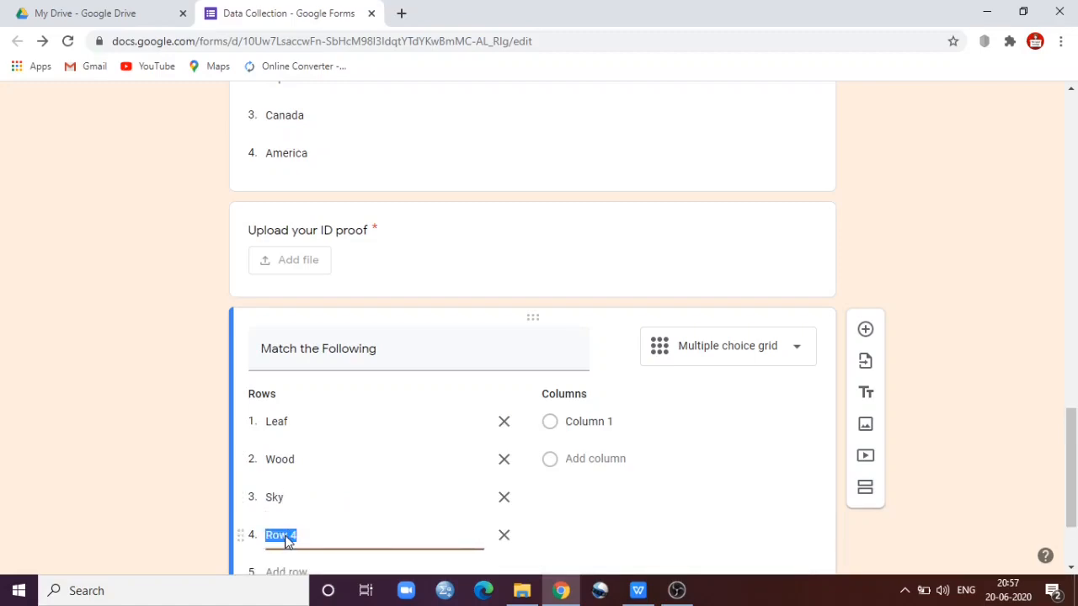
text(Rose)
Step: Enter Red, Blue, Green and Brown as the grid's columns and require a response in each row
click(591, 430)
text(Red)
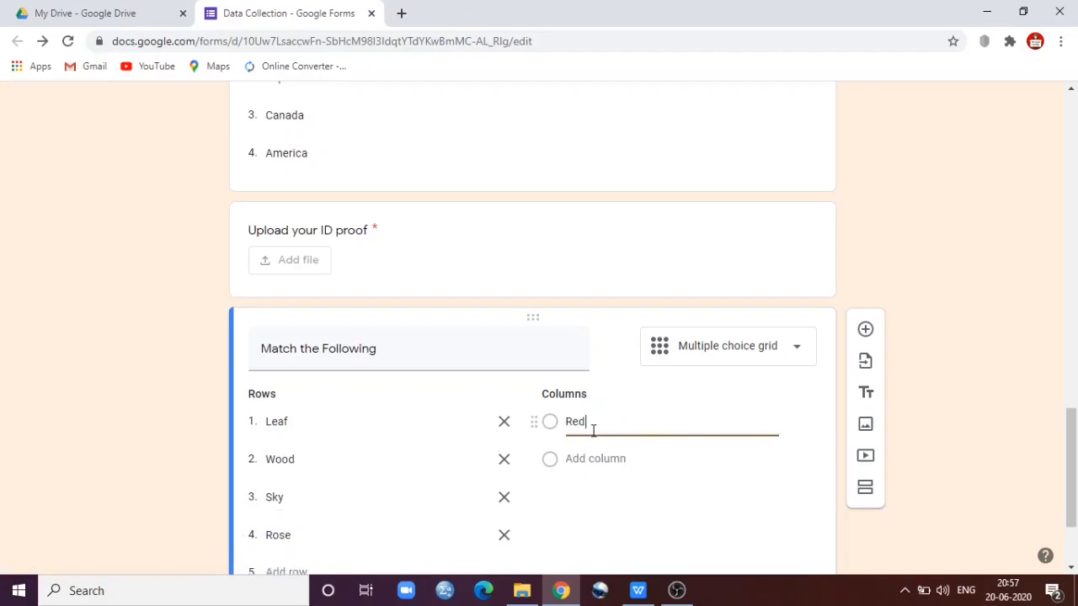
click(584, 460)
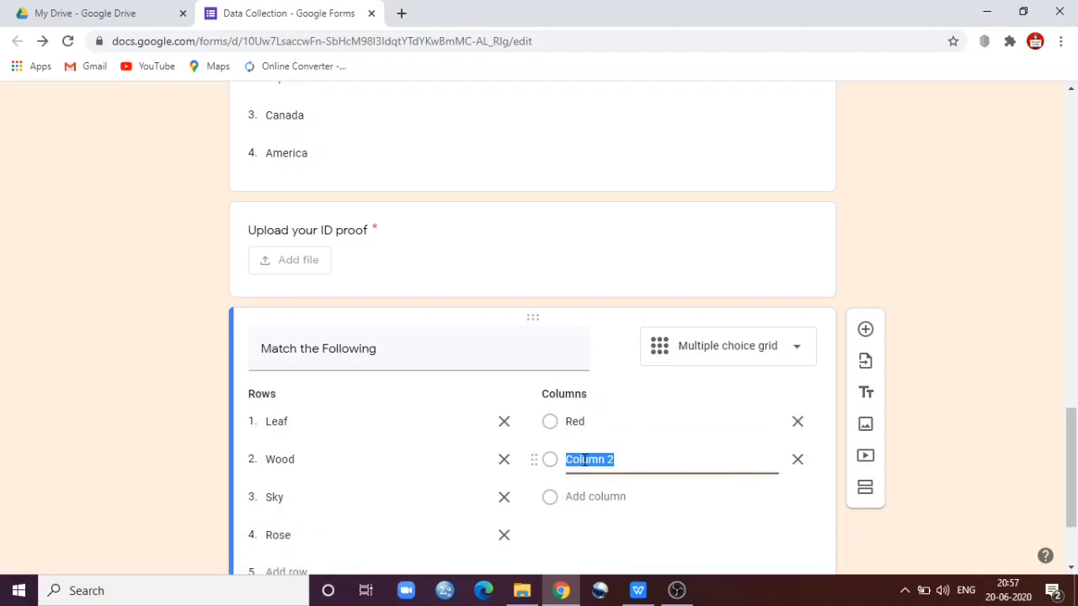
text(Blue)
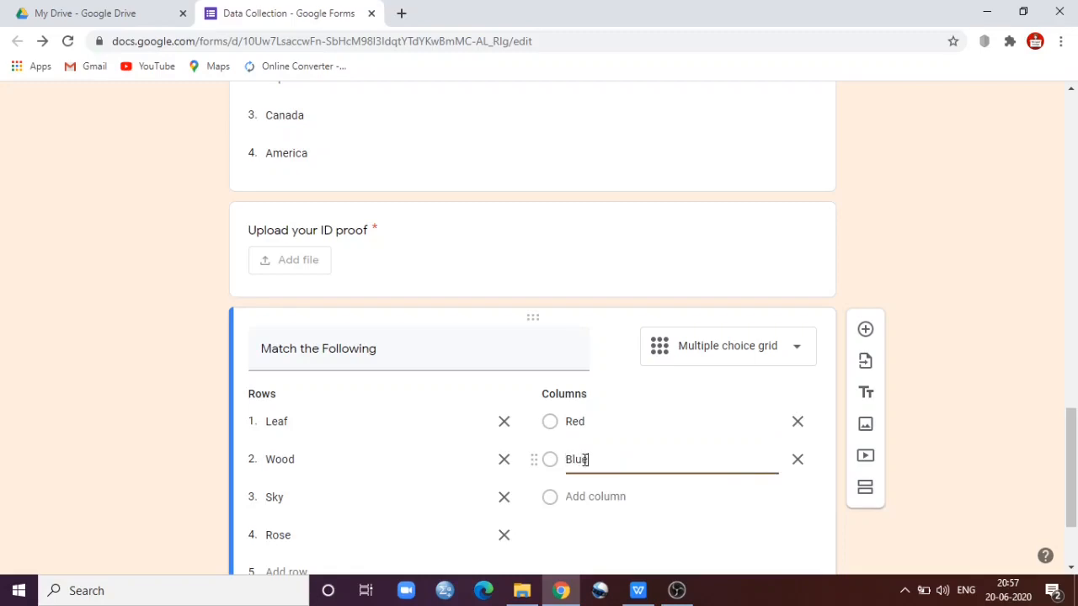
click(578, 497)
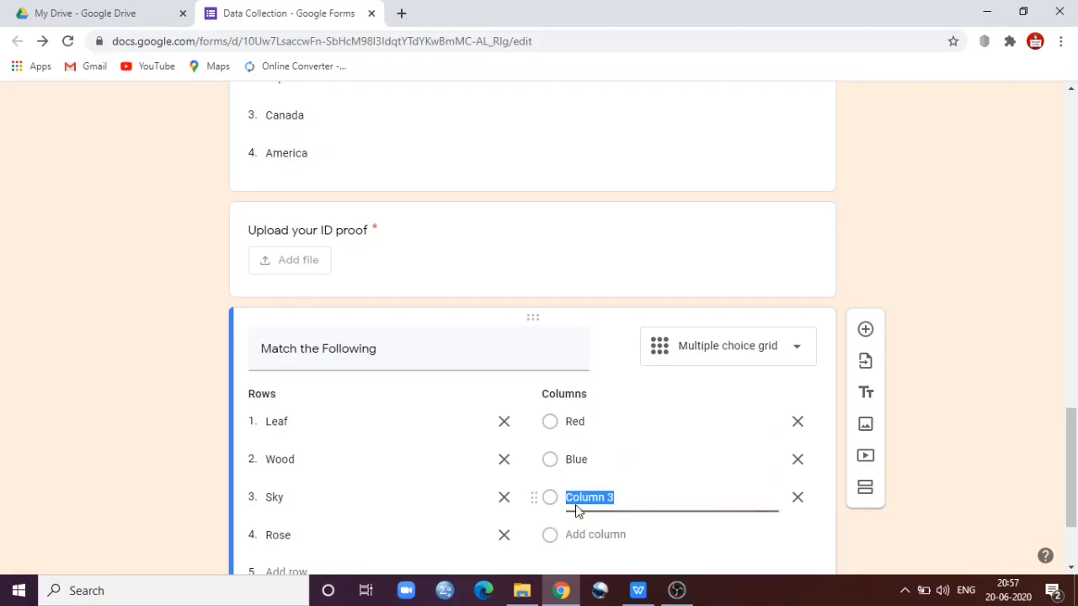
text(Green)
click(587, 543)
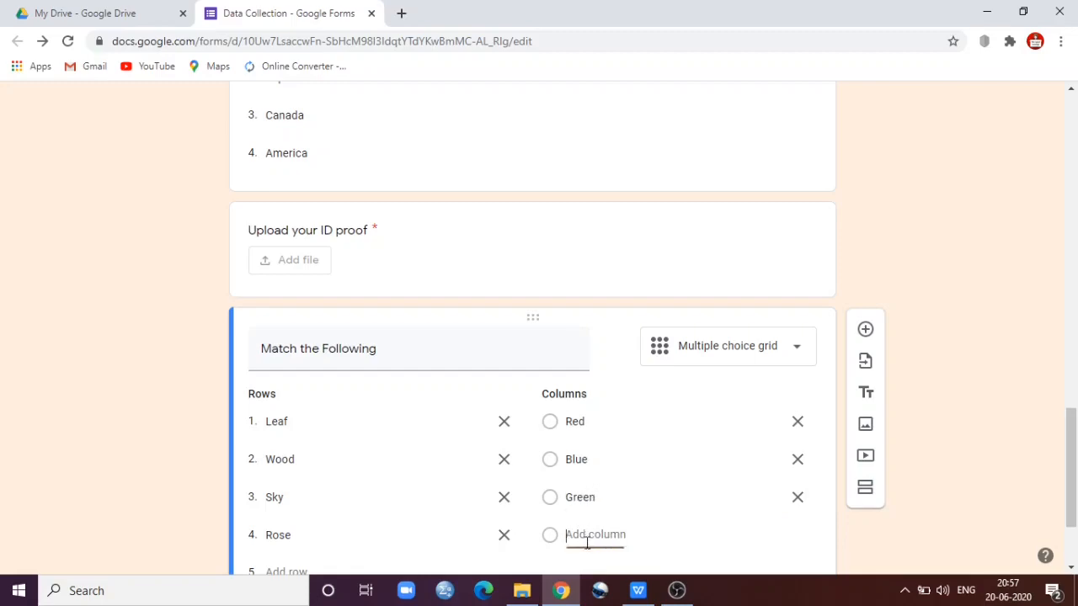
text(Brown)
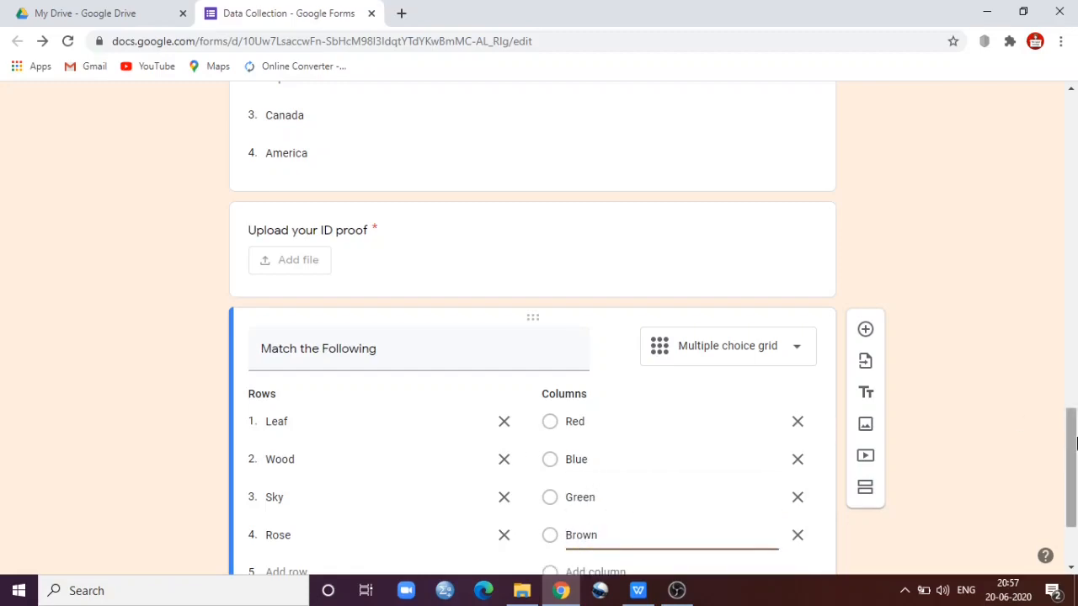
drag(1070, 428, 1073, 484)
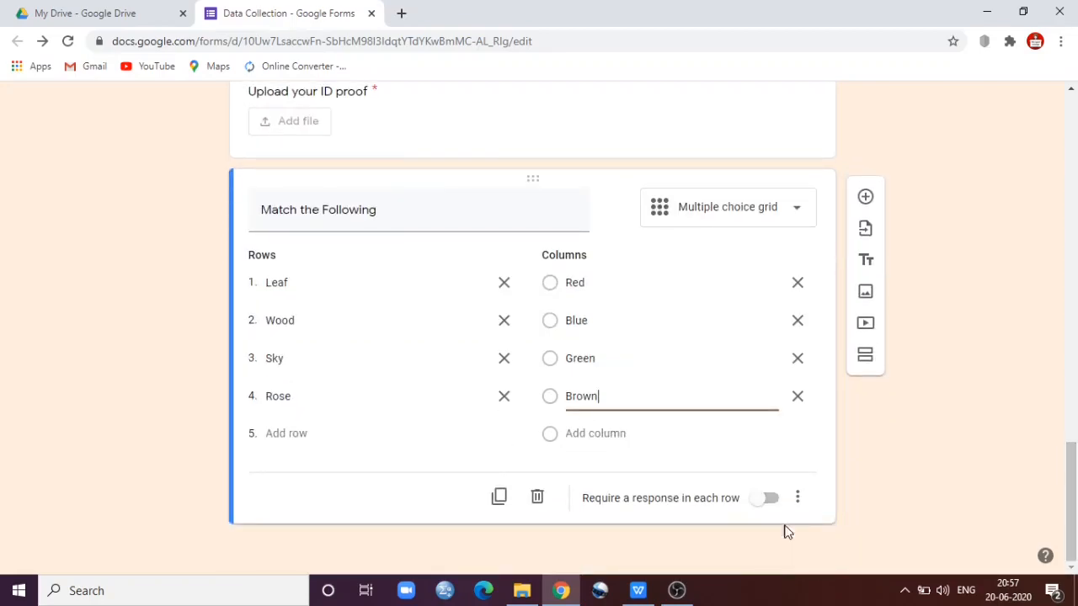
click(772, 502)
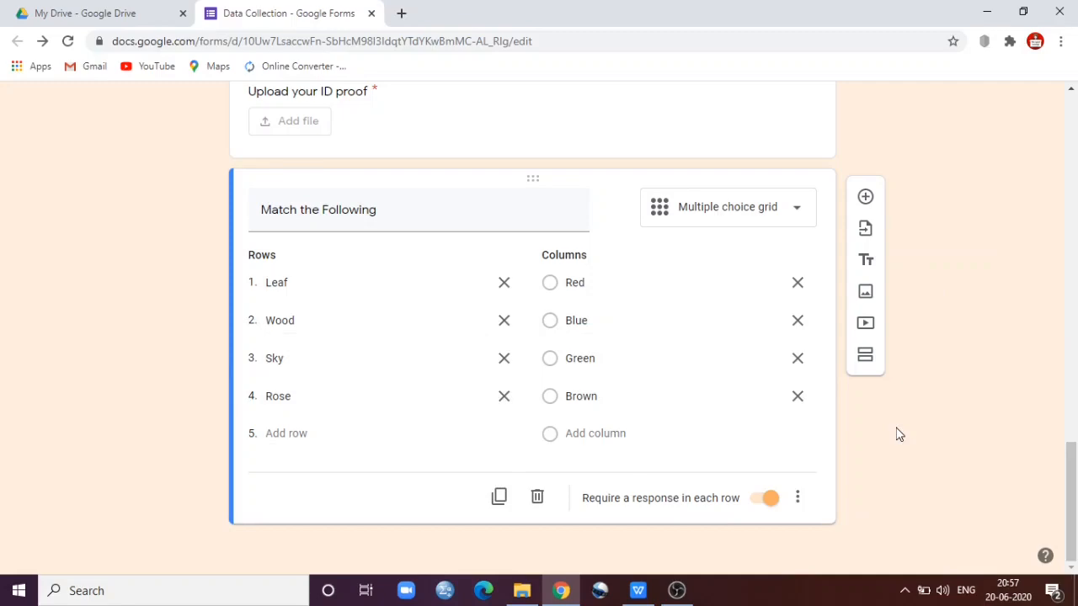
click(864, 196)
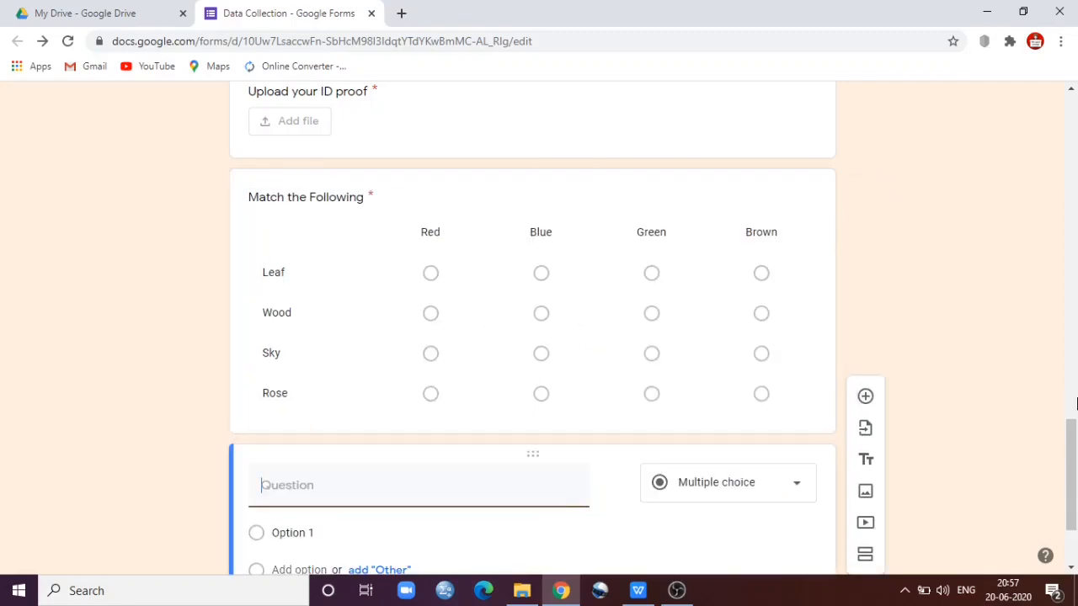
scroll(1072, 439, down, 2)
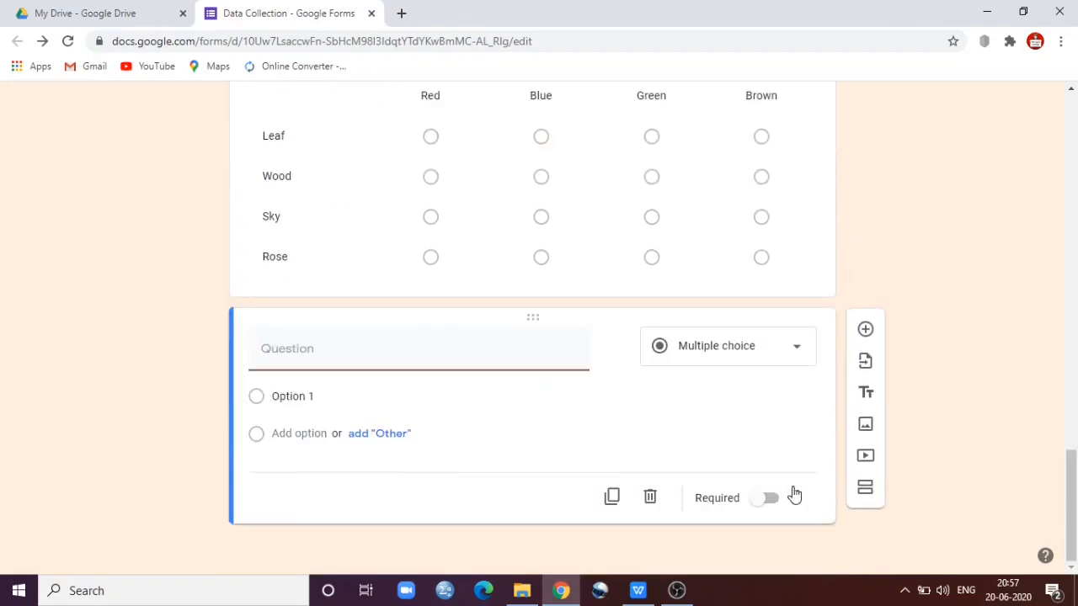
click(737, 349)
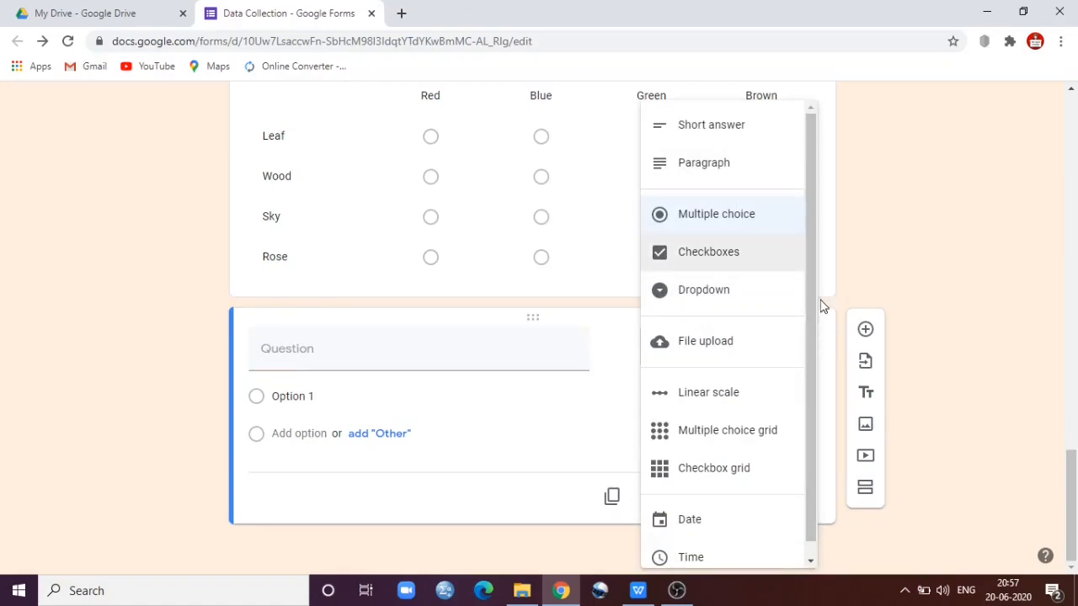
click(962, 206)
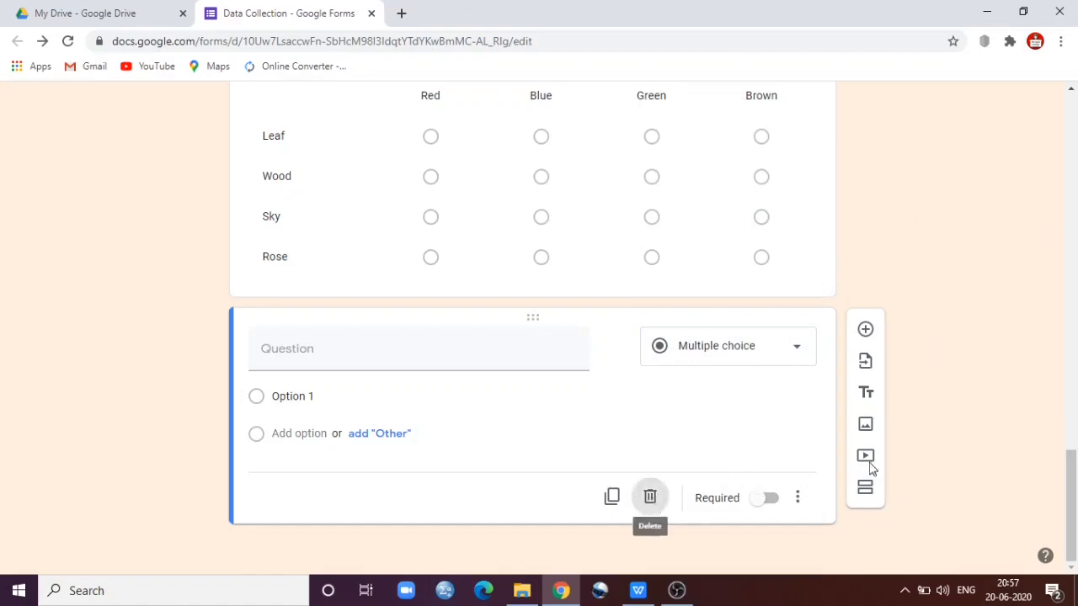
click(649, 497)
Step: Preview the form and review its title, description and the hint under the Name question
drag(1071, 485, 1074, 90)
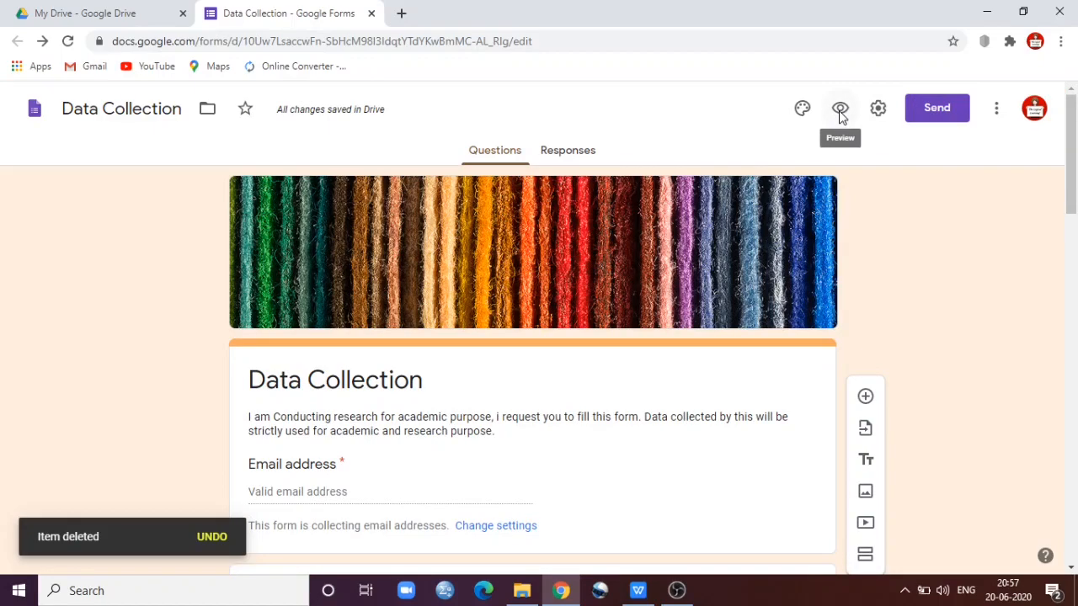
click(839, 115)
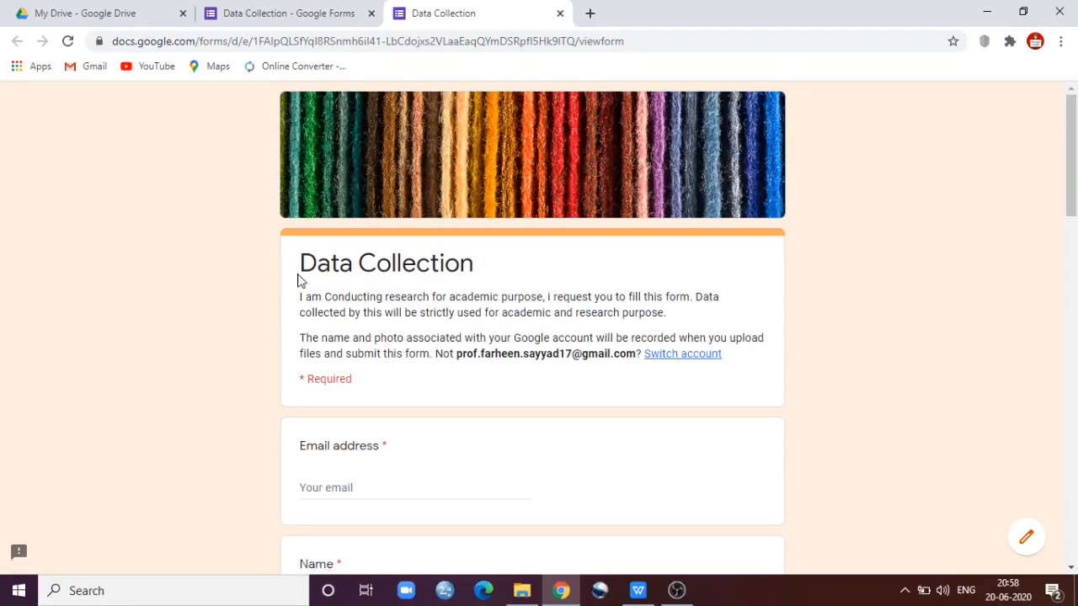
drag(299, 263, 499, 261)
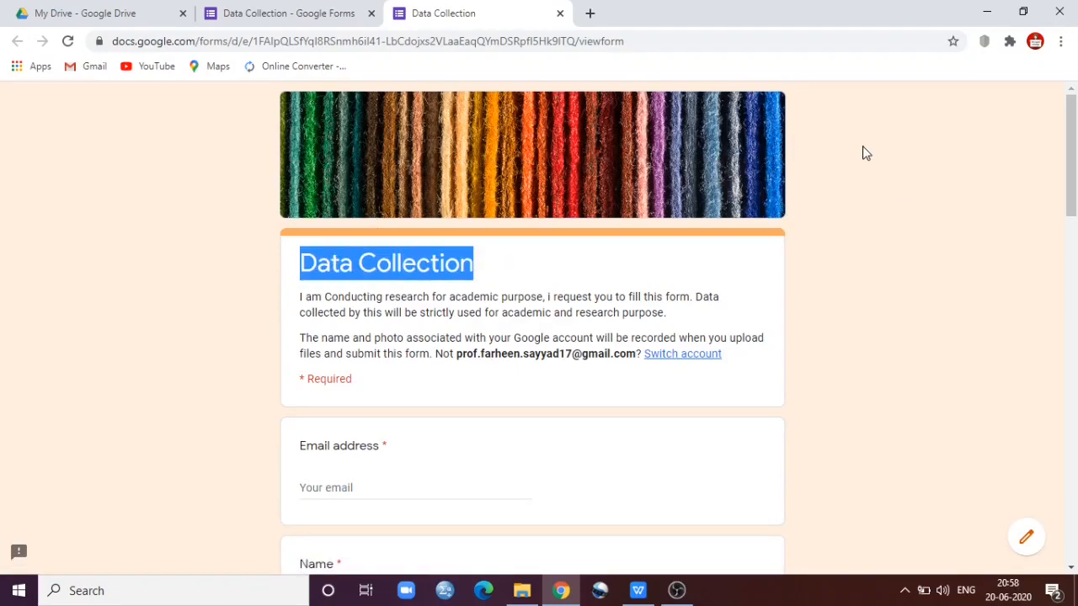
click(364, 273)
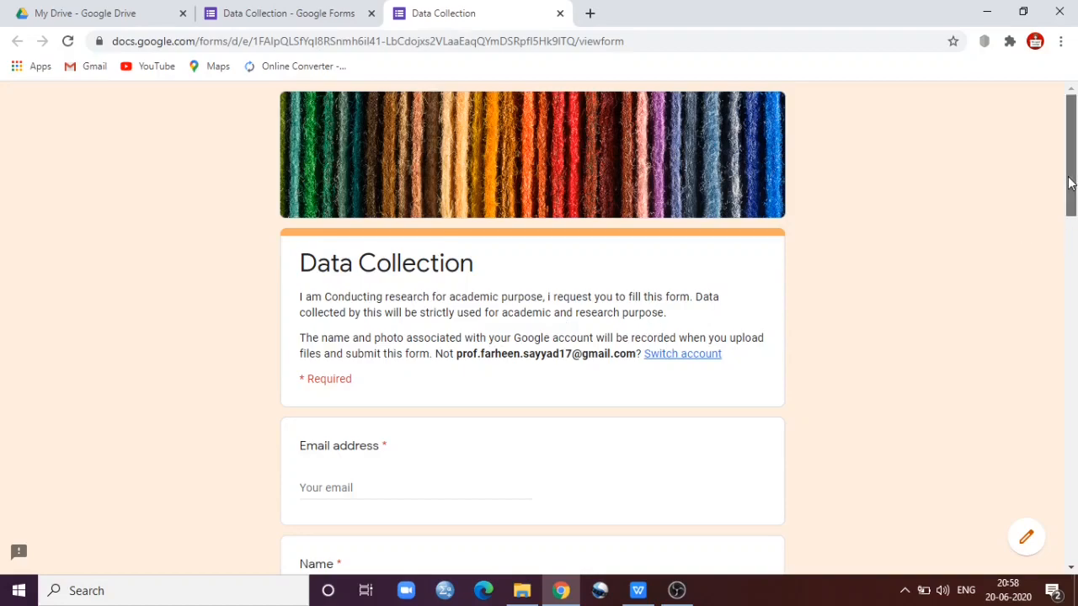
drag(1069, 183, 1075, 244)
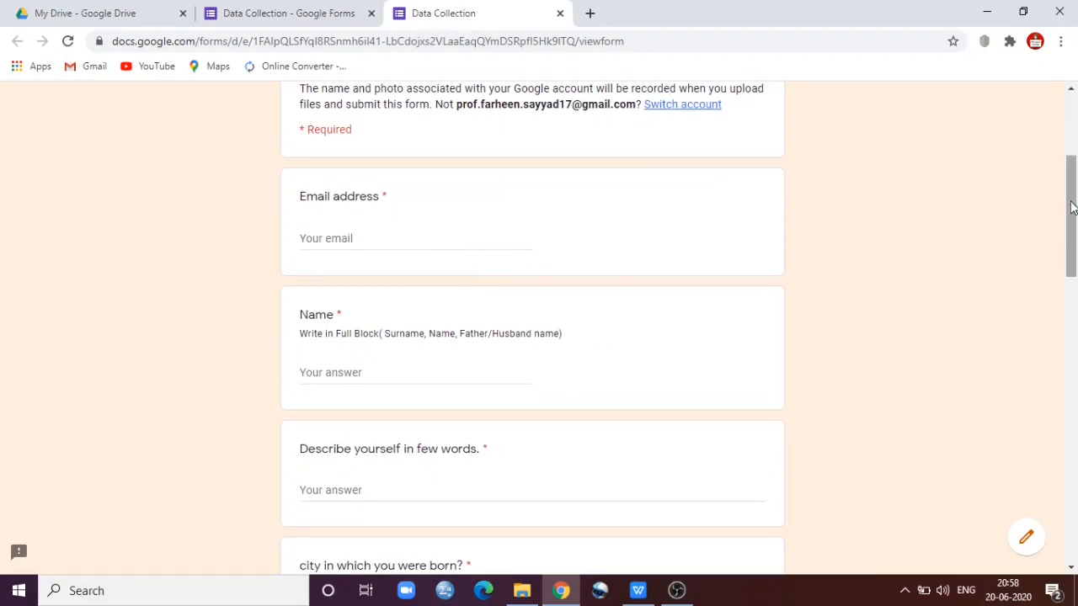
drag(1072, 209, 1073, 230)
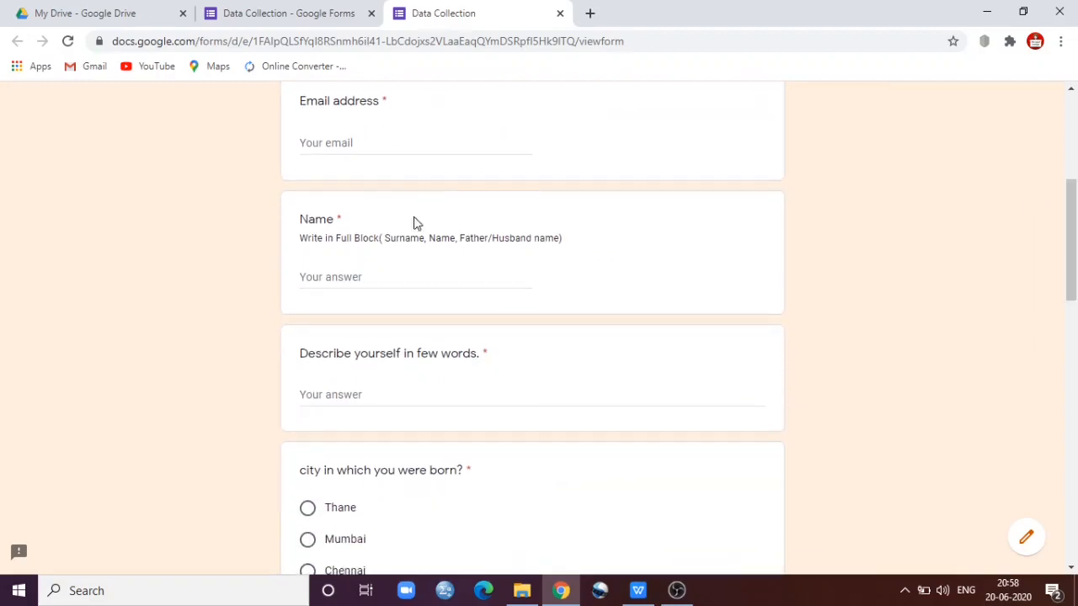
drag(301, 238, 459, 238)
triple_click(549, 237)
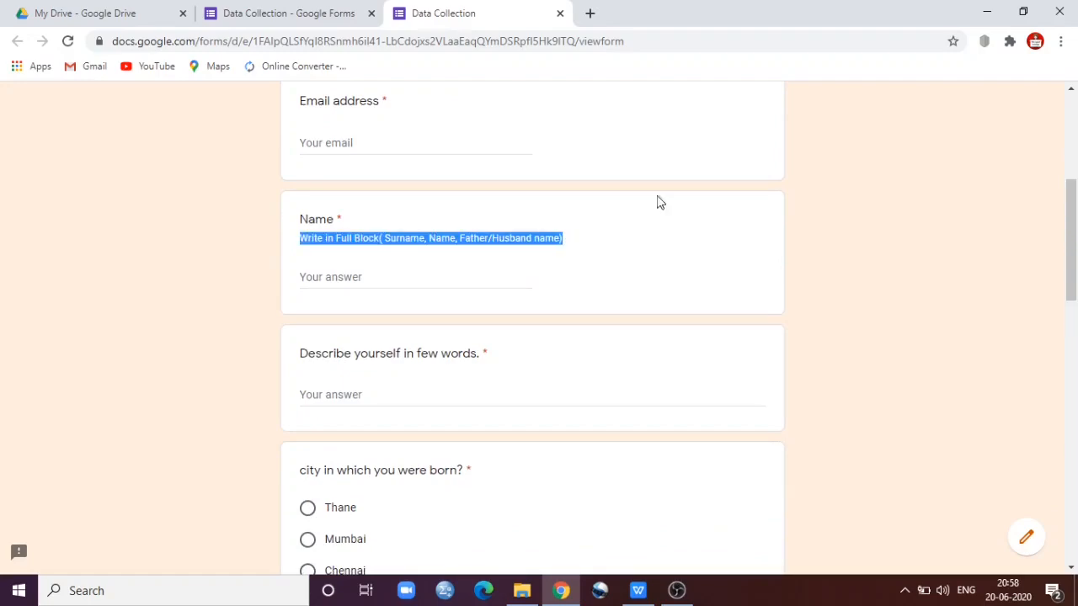
click(781, 205)
Step: In the preview, try options of the birth city question and tick Red, Yellow, Green and White as favorite colors
drag(1070, 193, 1075, 270)
click(307, 225)
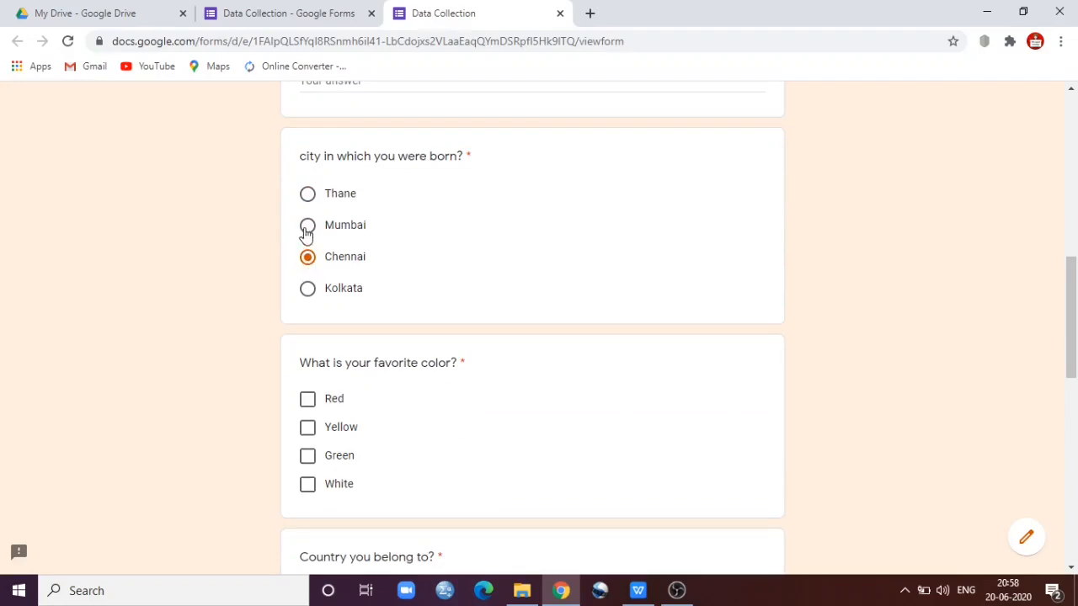
drag(1072, 308, 1072, 358)
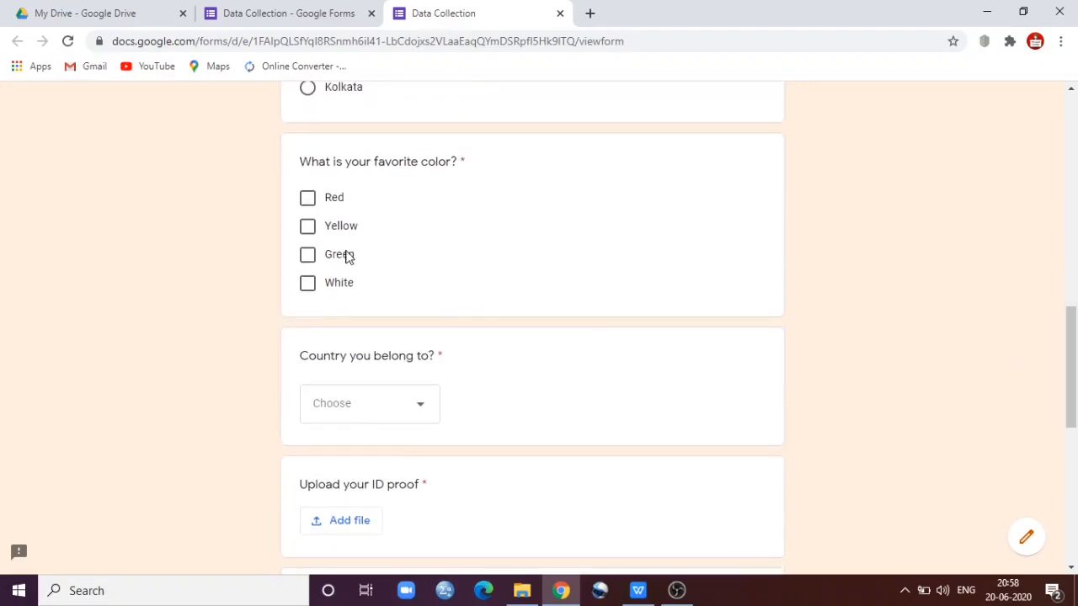
click(308, 229)
click(311, 257)
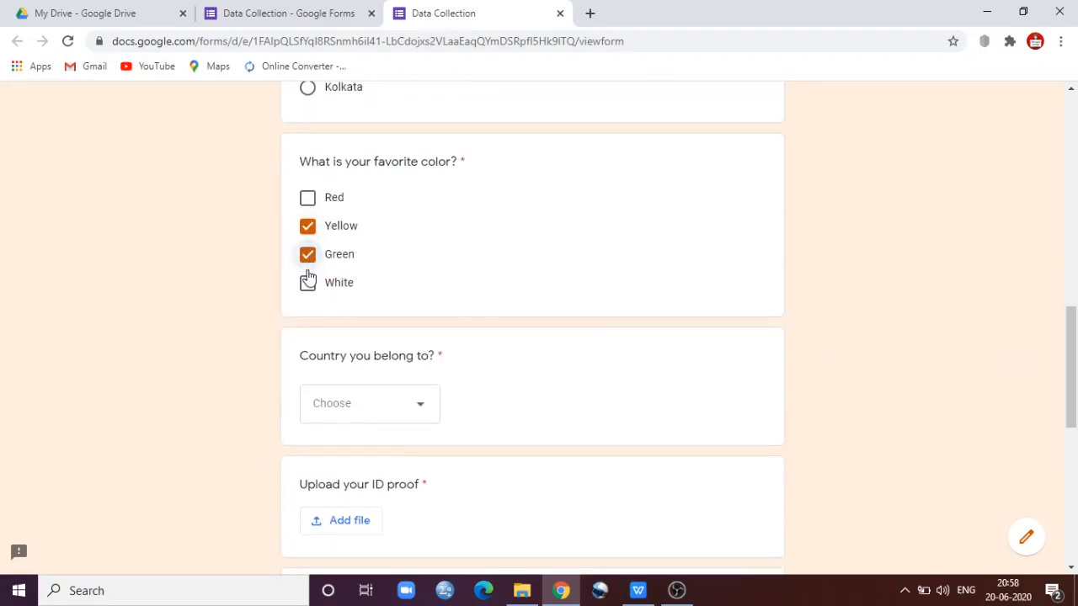
click(307, 283)
click(306, 199)
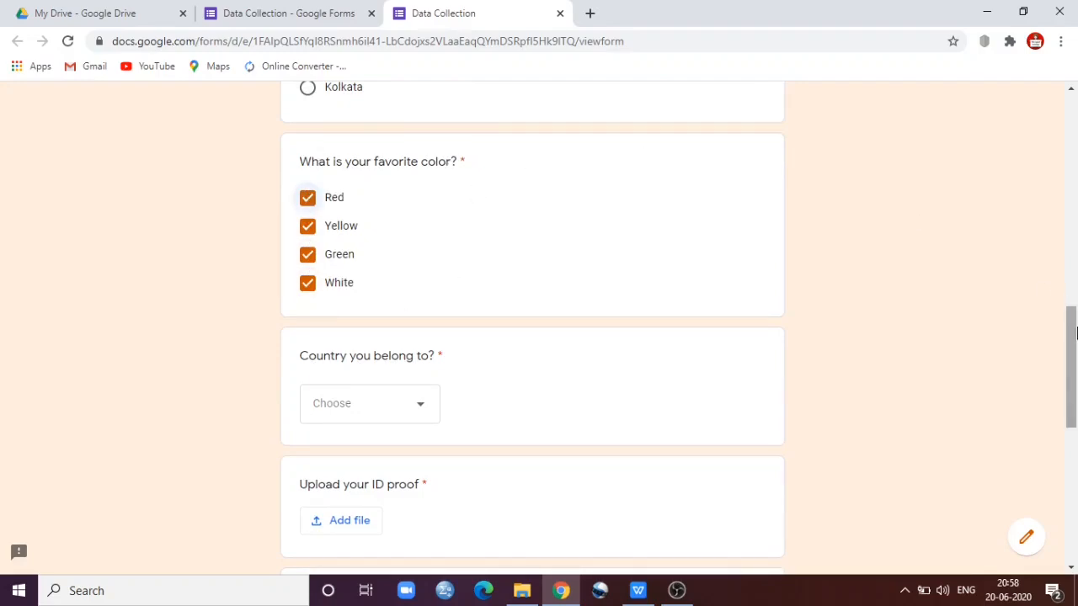
Step: Choose India as the country, and check the file upload dialog of the ID proof question without adding a file
drag(1071, 355, 1072, 405)
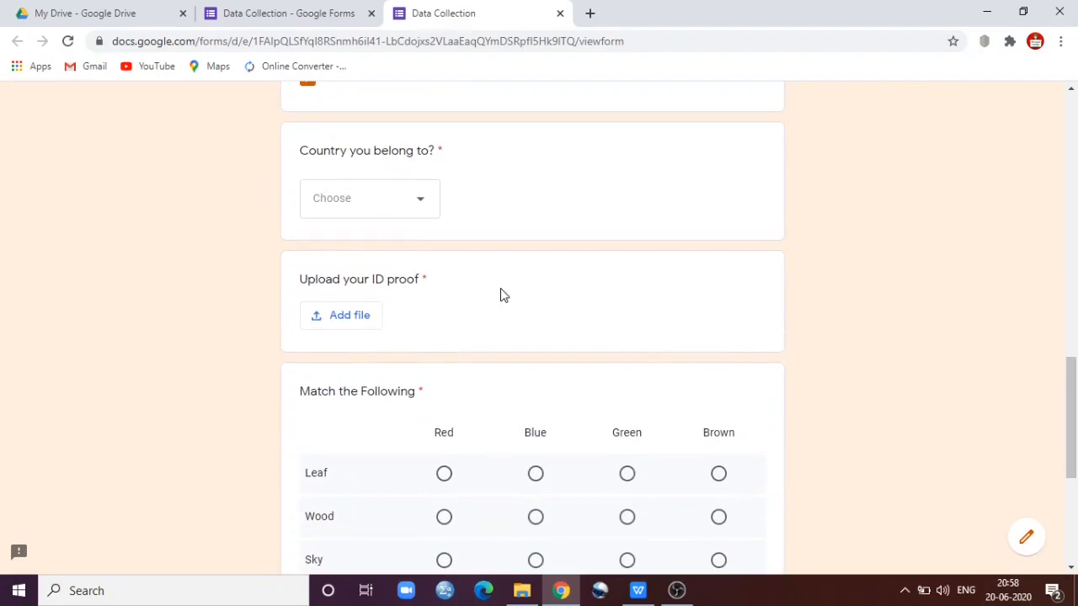
click(411, 214)
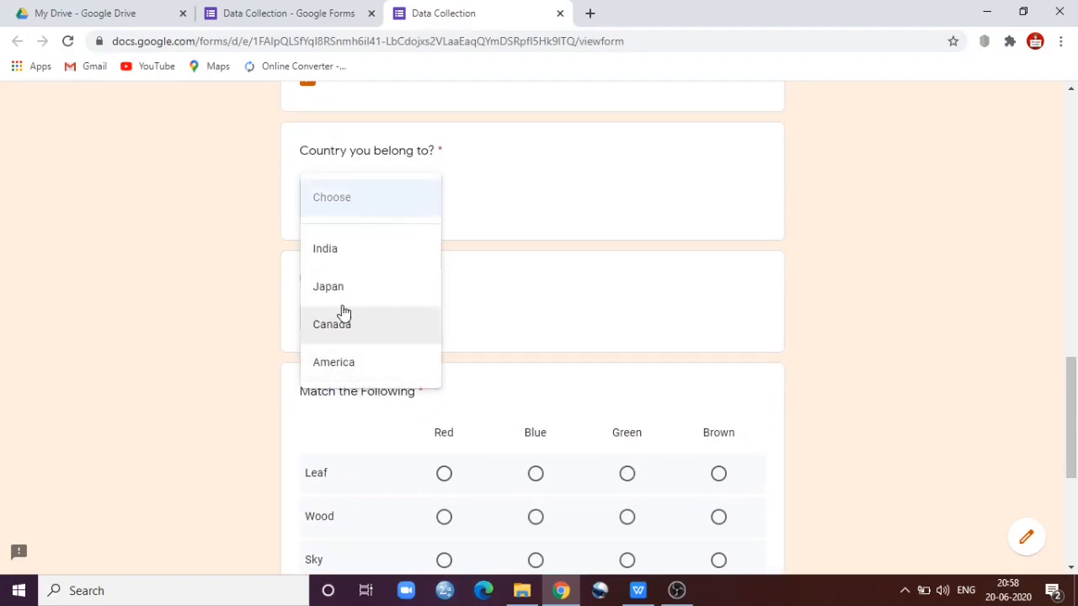
click(357, 253)
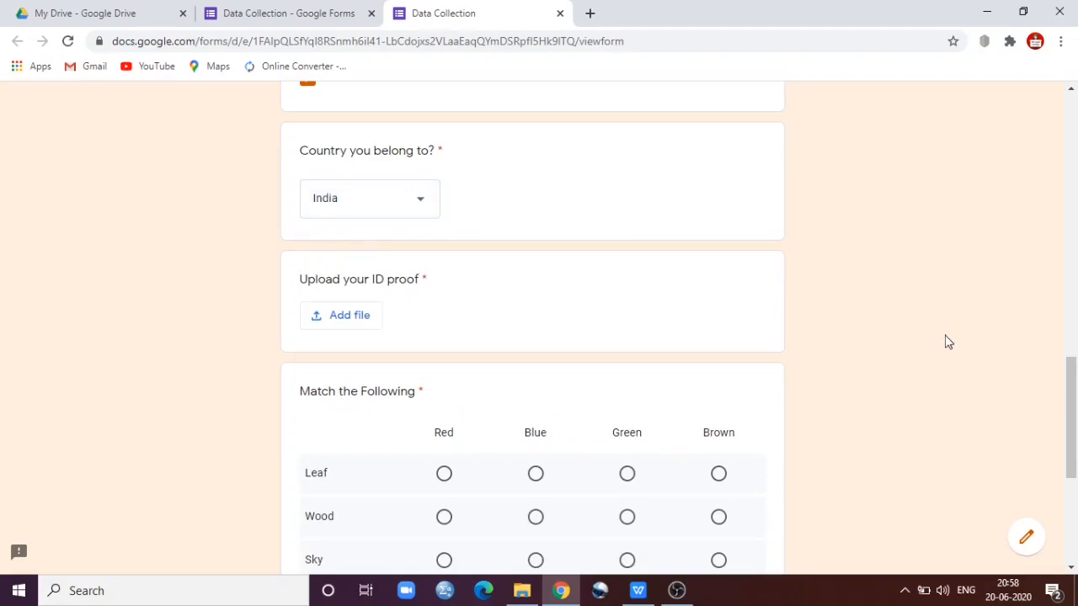
drag(1072, 383, 1072, 411)
click(360, 209)
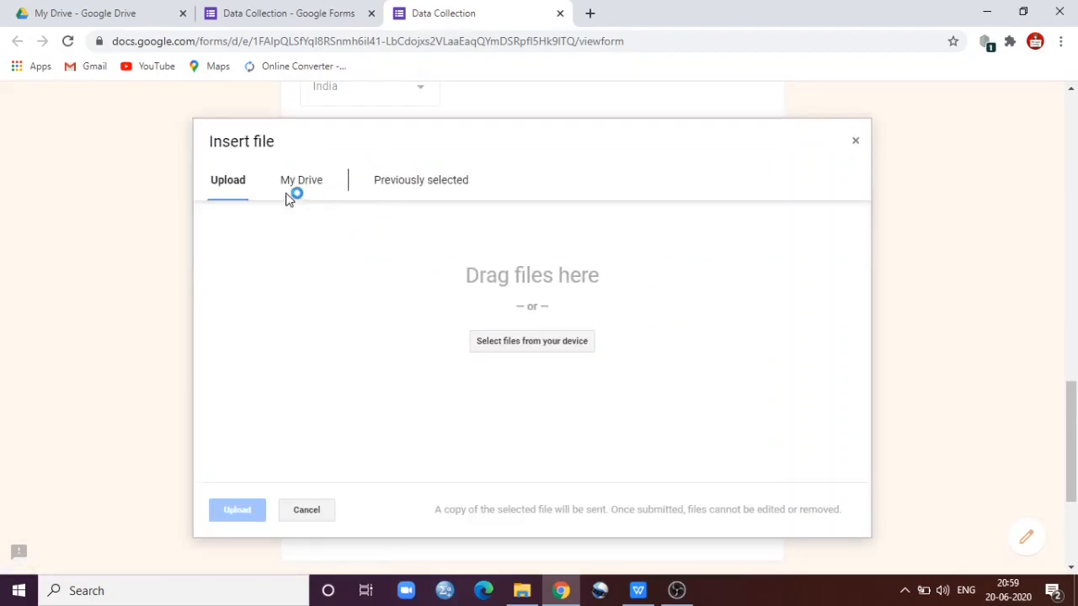
click(854, 144)
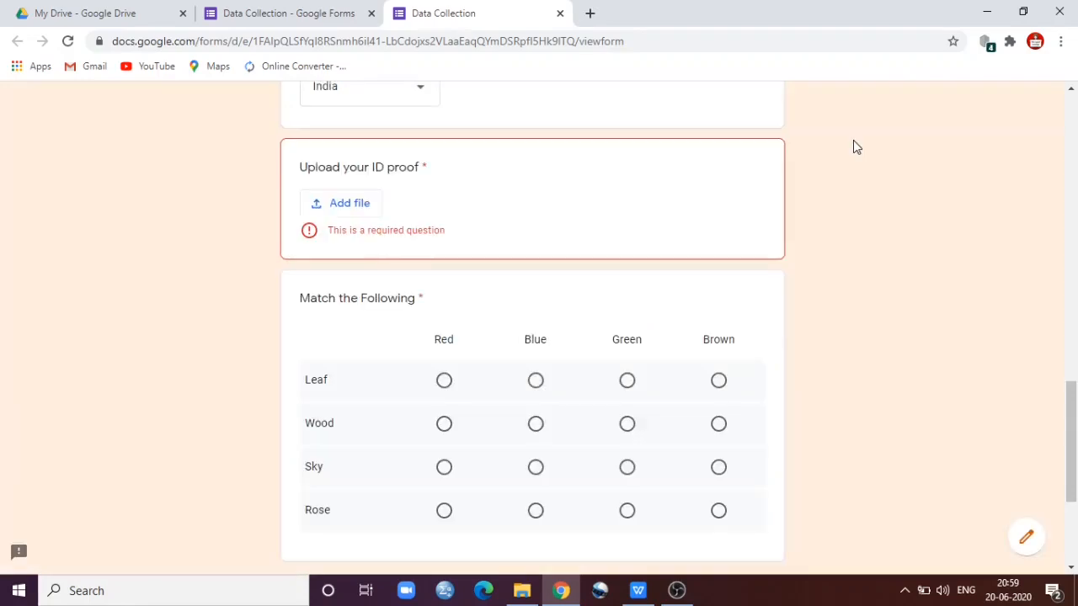
Step: In the "Match the Following" grid, match Leaf with Green, Wood with Brown, Sky with Blue and Rose with Red
drag(1073, 416, 1074, 459)
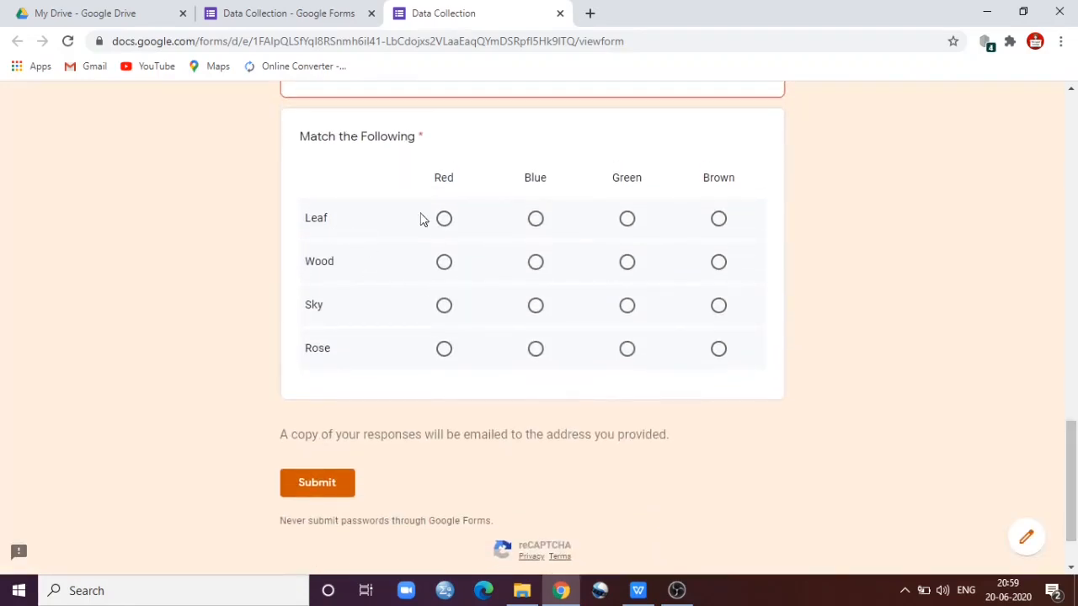
click(627, 219)
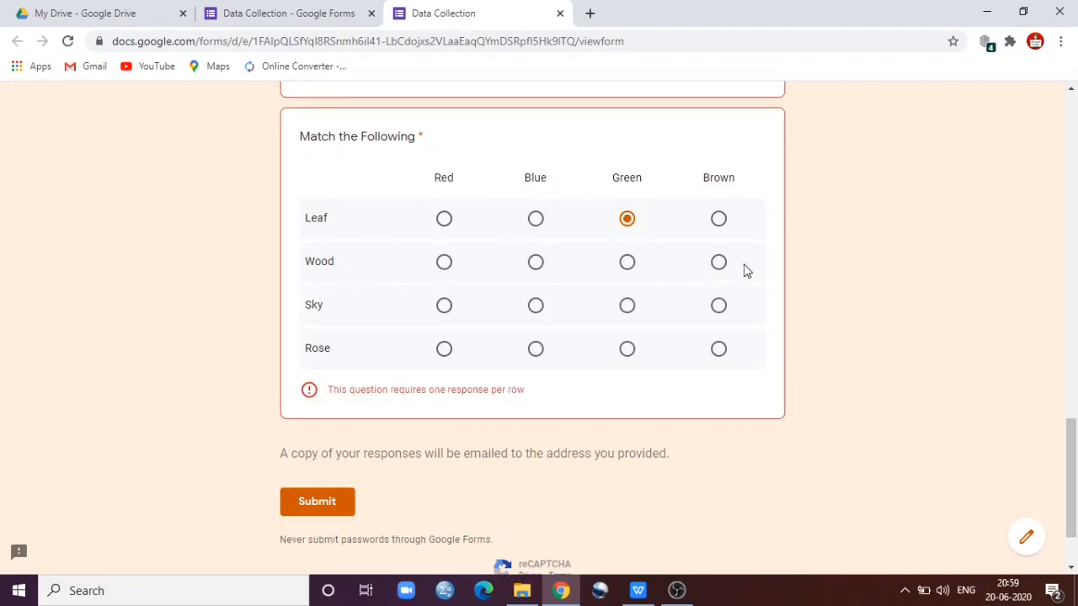
click(719, 263)
click(535, 305)
click(444, 349)
Step: Close the form preview, discarding the unsubmitted test answers, and return to the form editor
drag(1071, 470, 1076, 76)
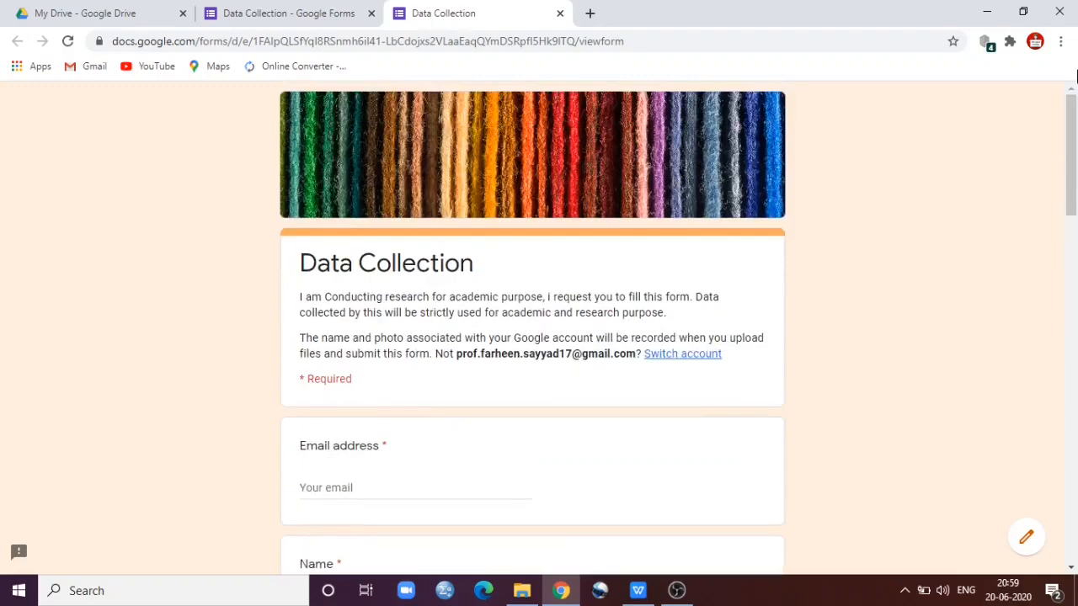
click(560, 16)
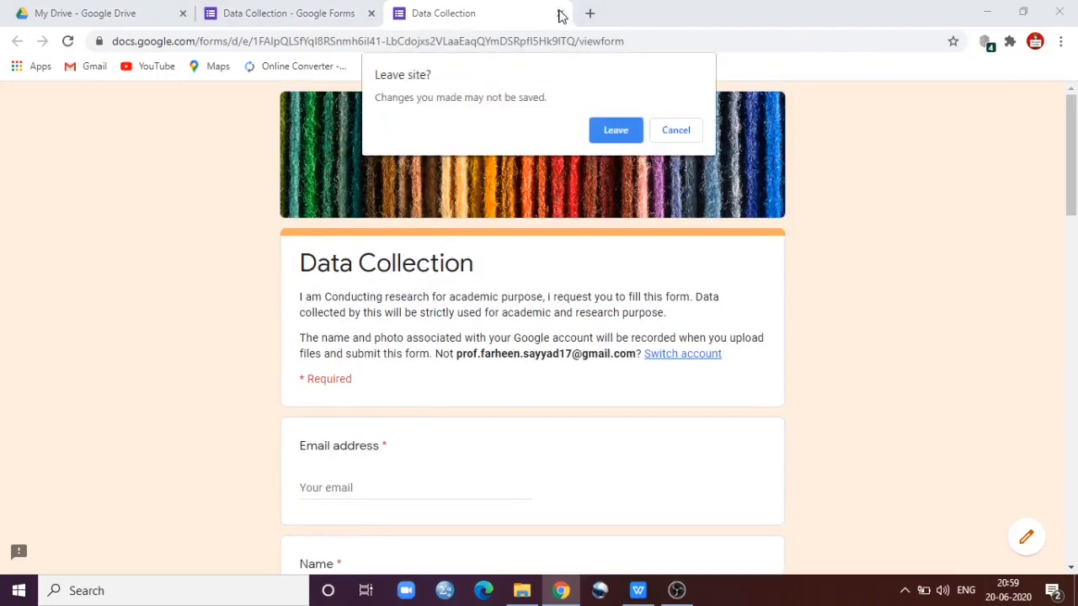
click(611, 135)
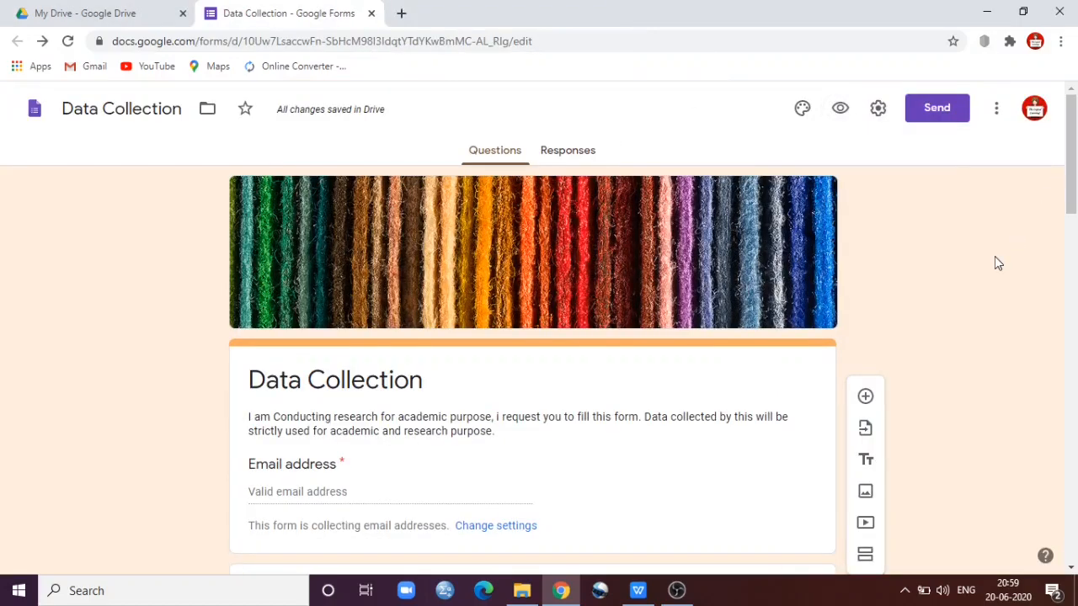
Step: Open the form's sending options and review the recipient, subject and message fields for sending by email
click(941, 115)
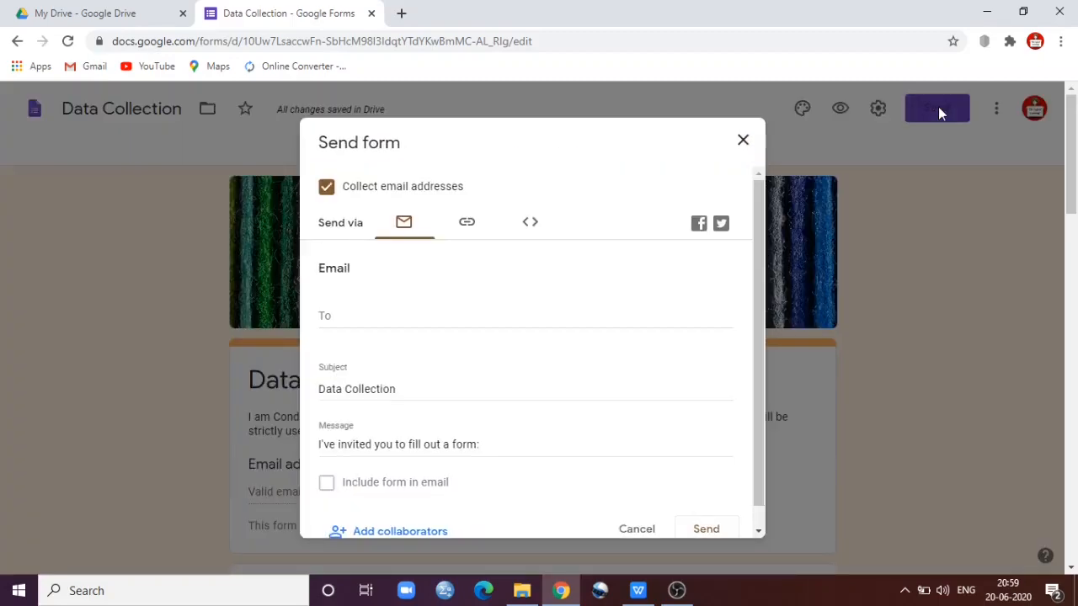
drag(758, 205, 754, 299)
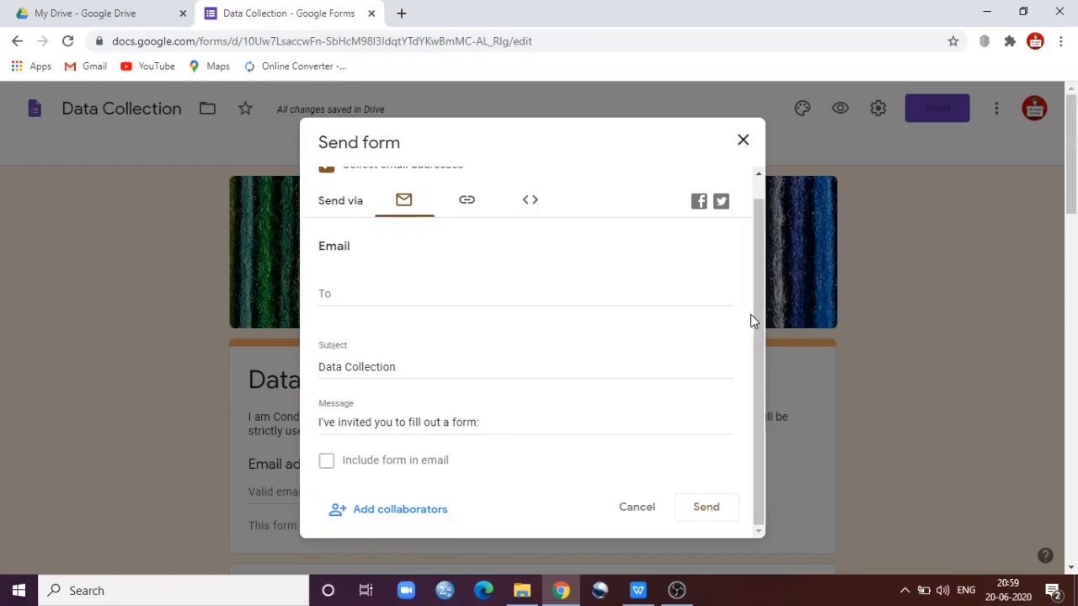
click(351, 293)
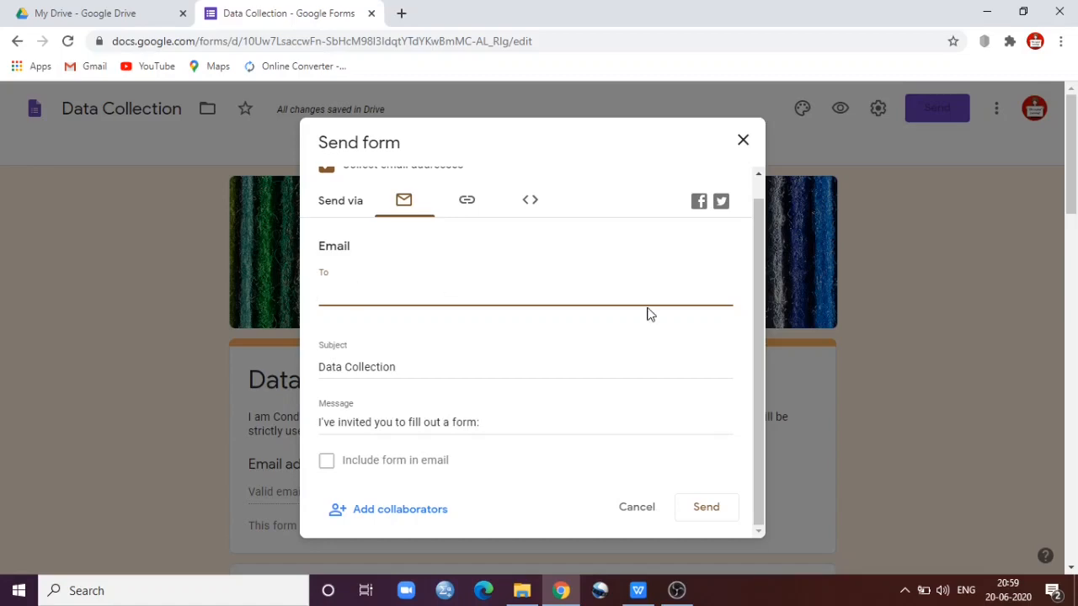
Step: Switch to sharing the form by link, select the link and set its URL to be shortened
drag(763, 275, 760, 174)
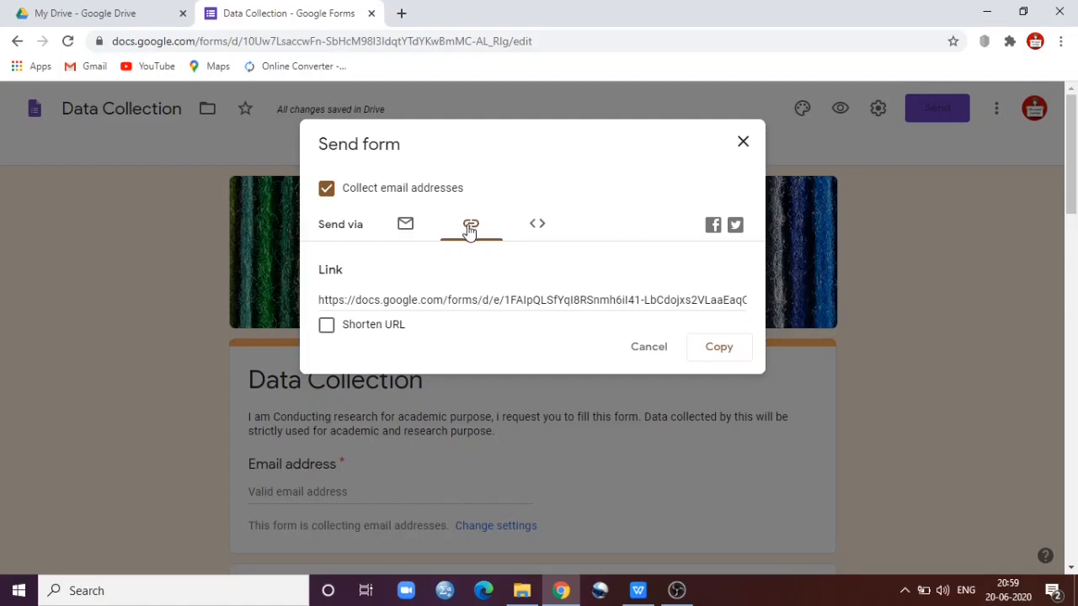
click(639, 301)
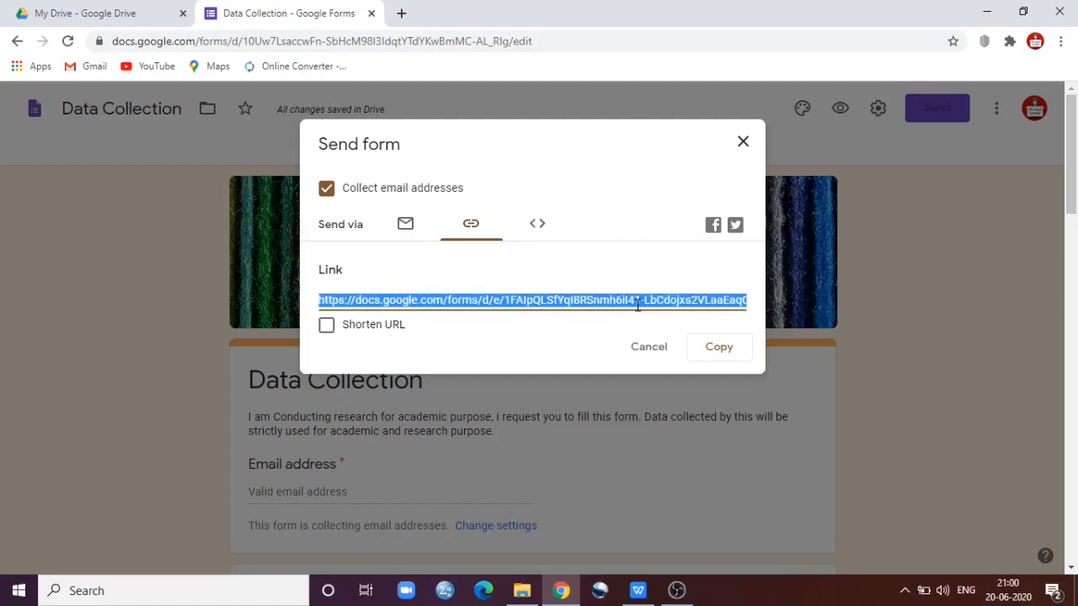
click(330, 333)
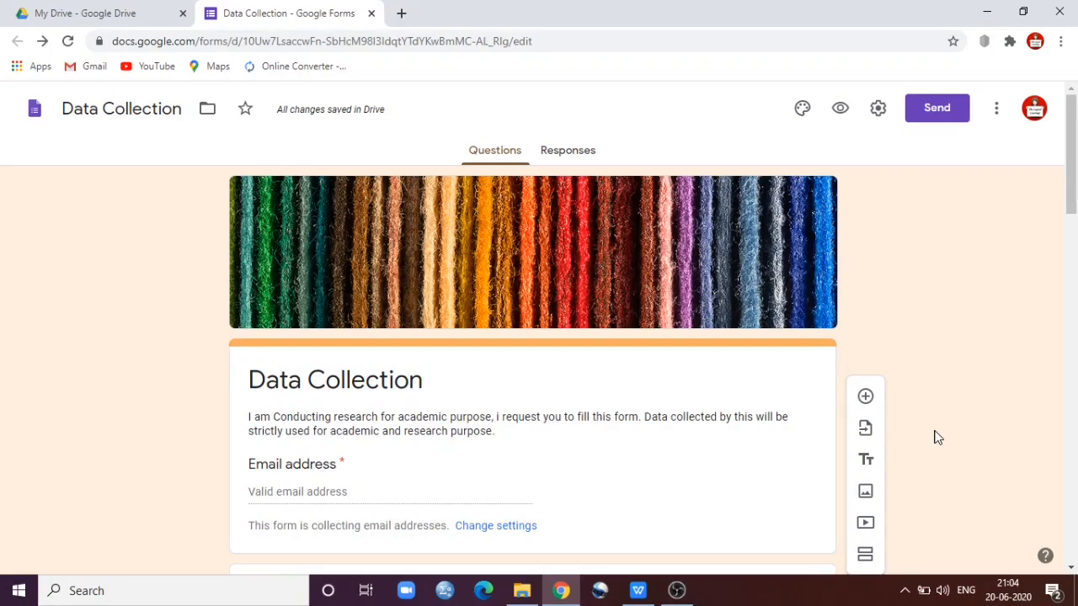
Step: From the form's responses, create a new linked spreadsheet named "Data Collection (Responses)"
click(570, 160)
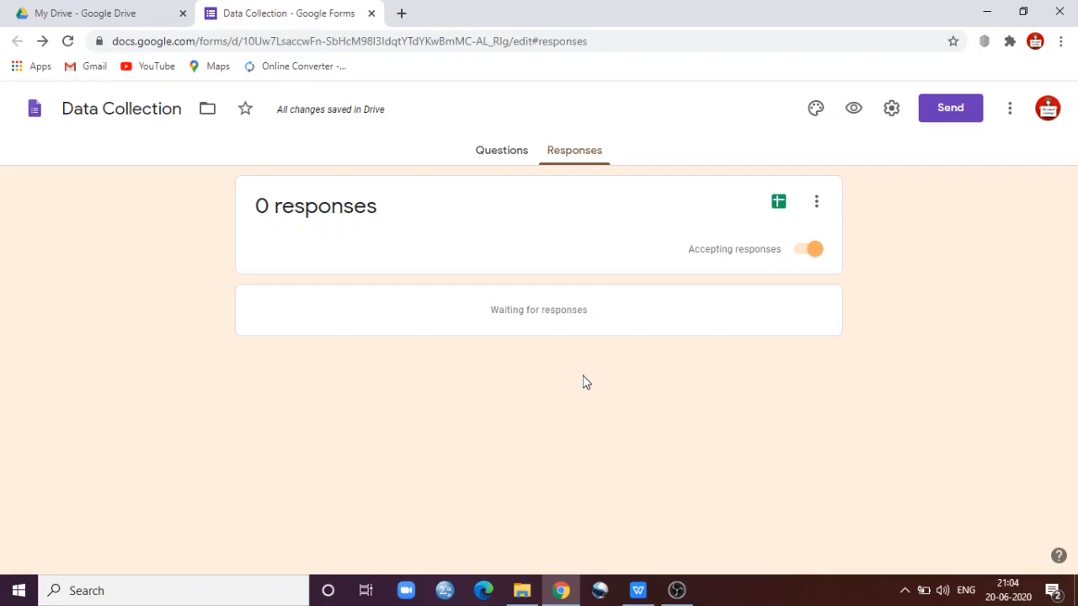
click(778, 204)
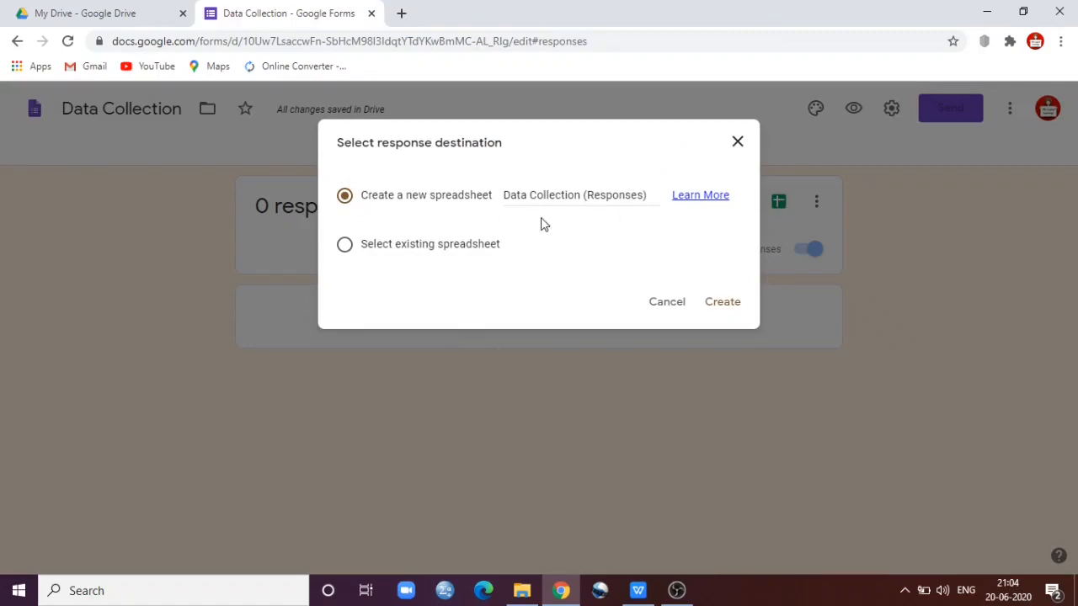
click(740, 306)
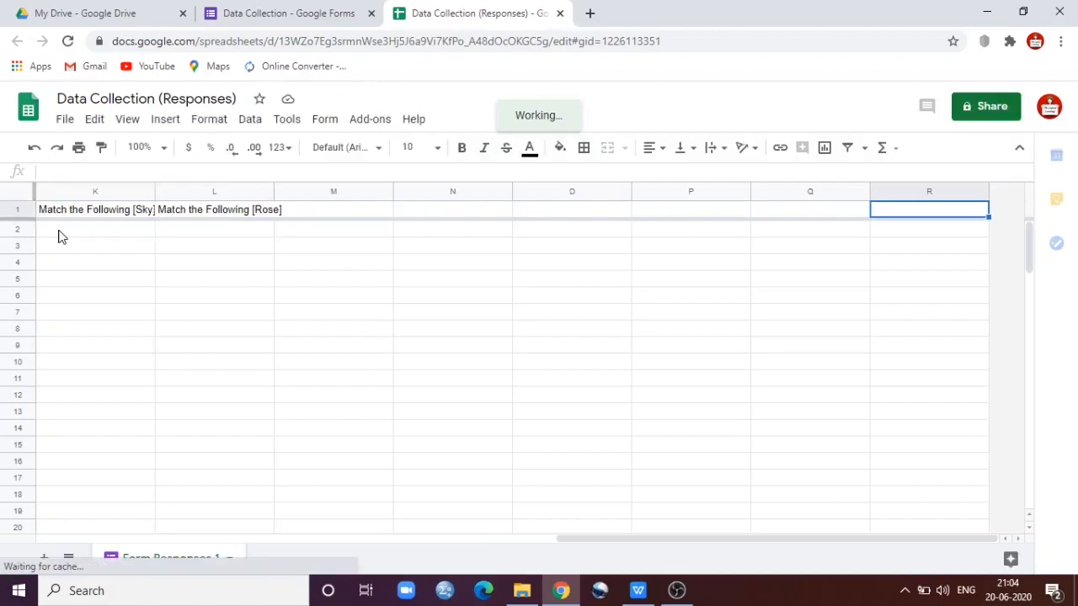
key(Left)
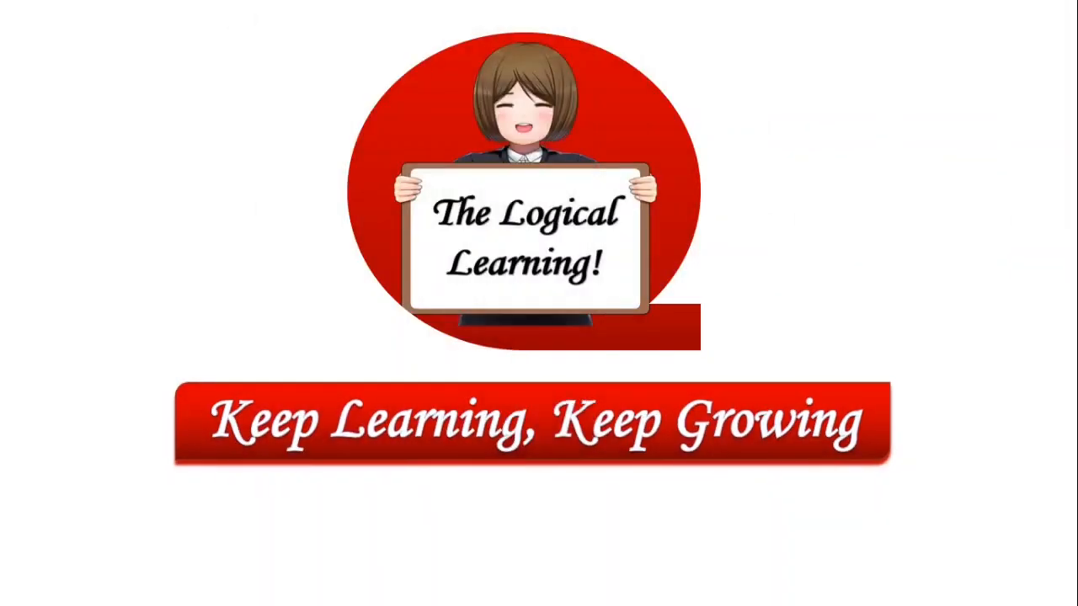